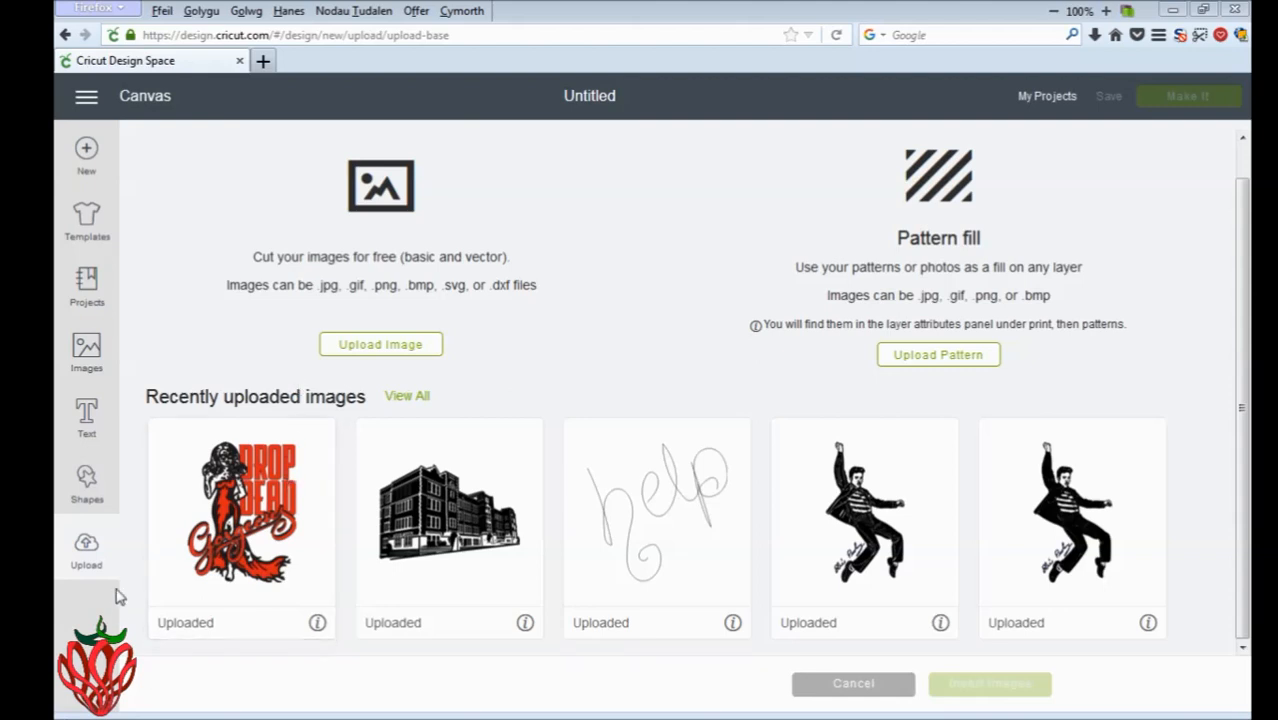
Step: Upload the christmas-penguin image file and continue with it as a Simple image
left_click(401, 347)
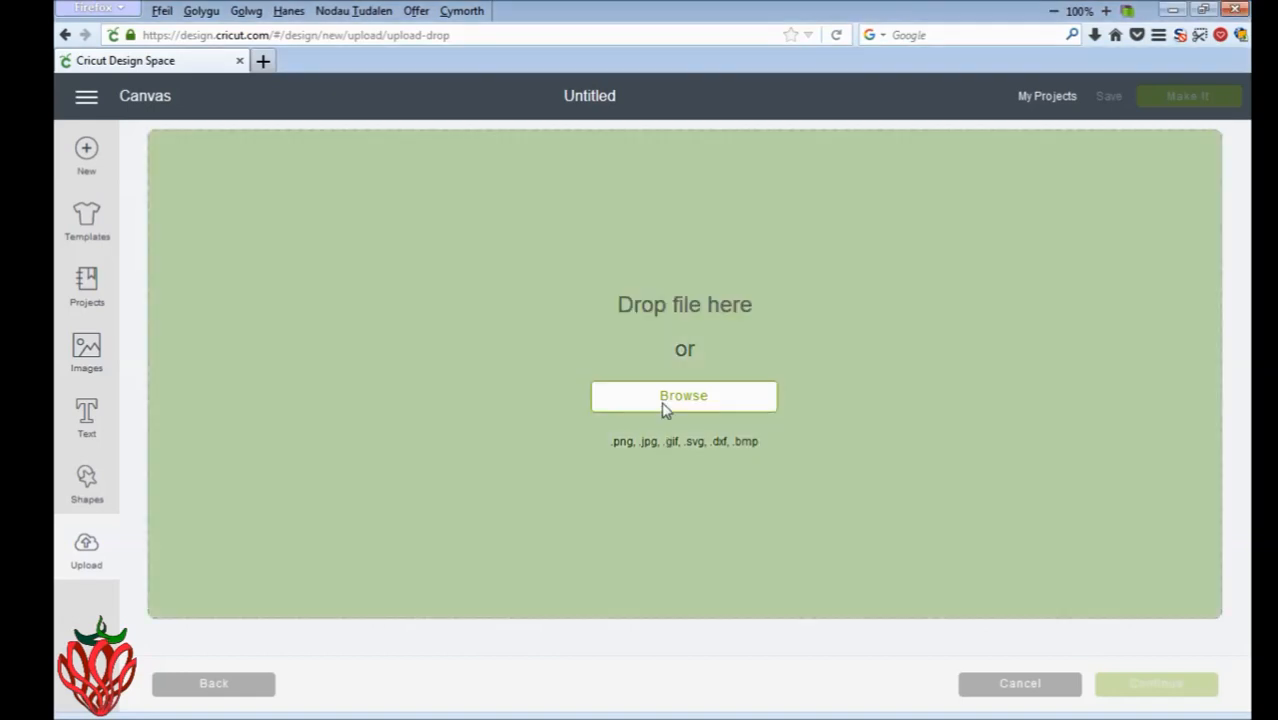
left_click_drag(665, 410, 668, 412)
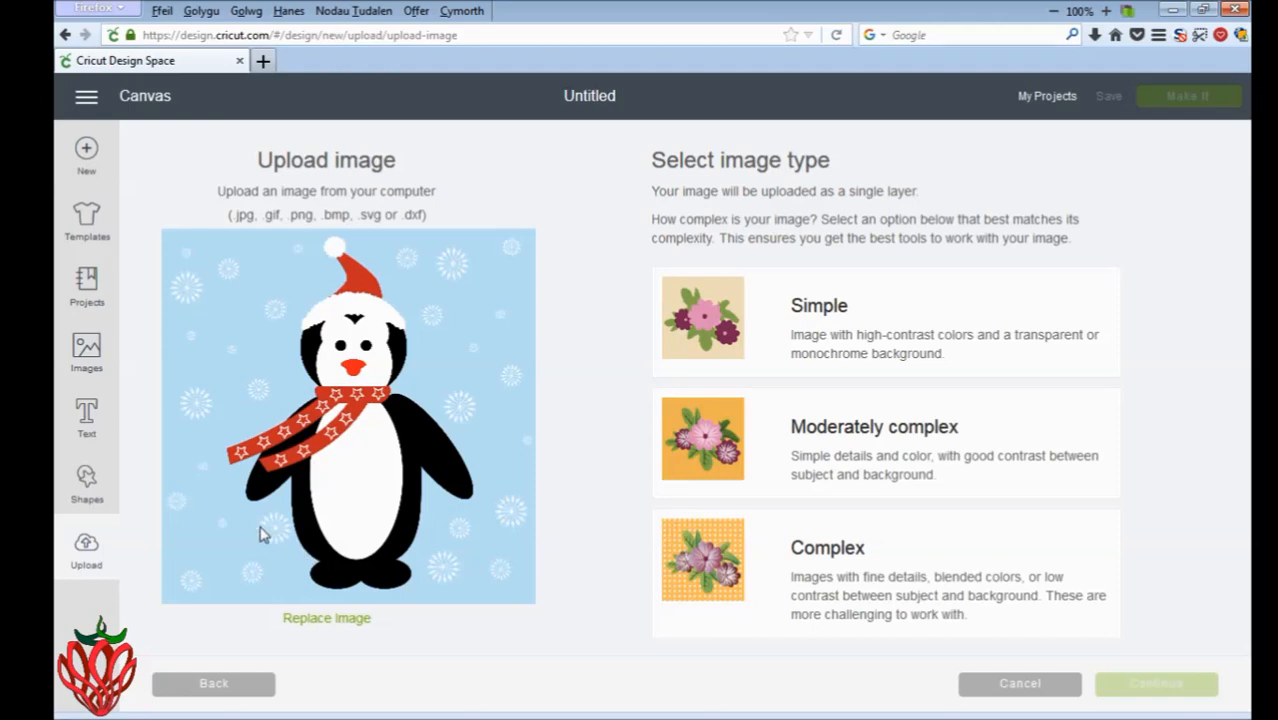
left_click(704, 328)
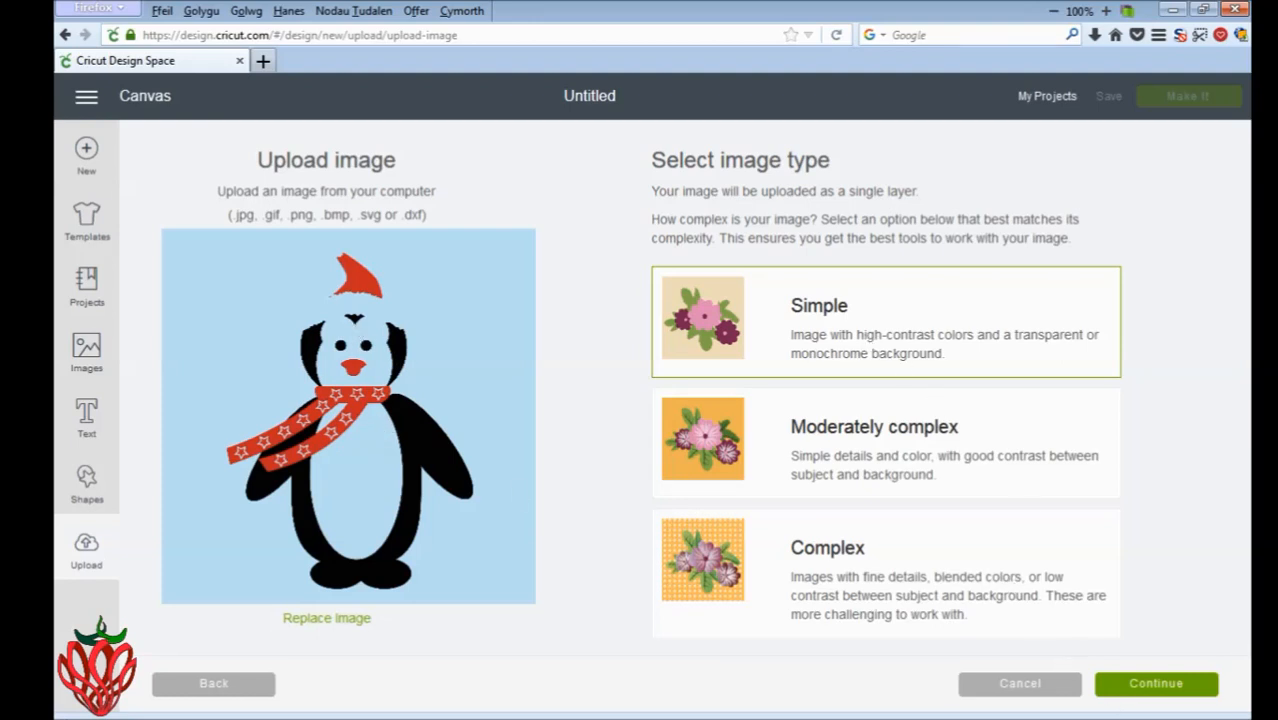
left_click(1154, 686)
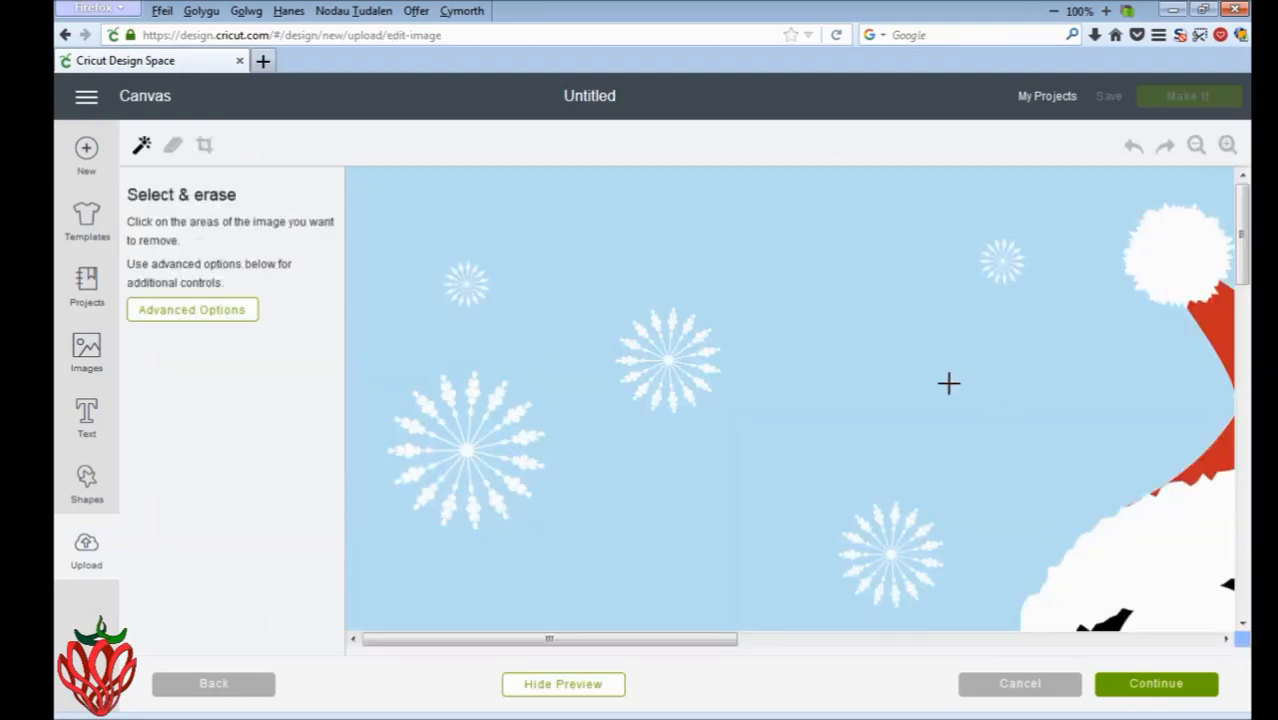
Step: Show the advanced Select & erase options and set the color tolerance to 105
left_click(1197, 145)
left_click(1197, 146)
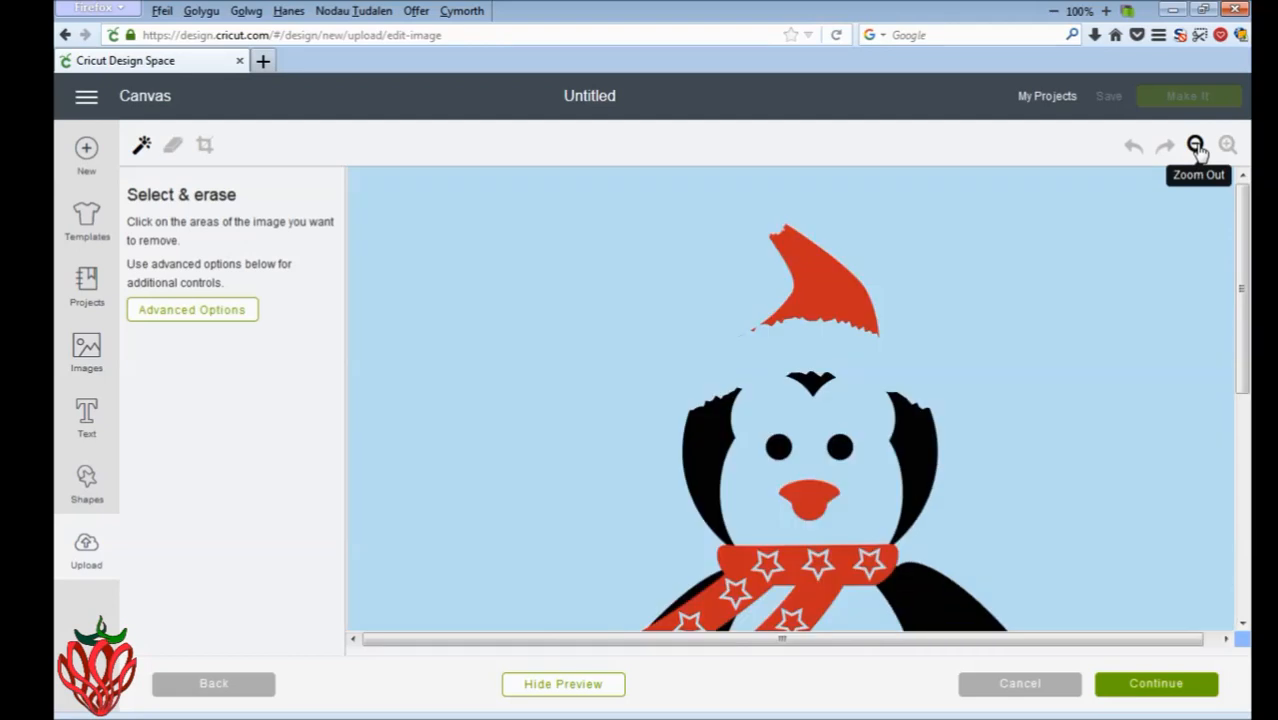
left_click(1198, 147)
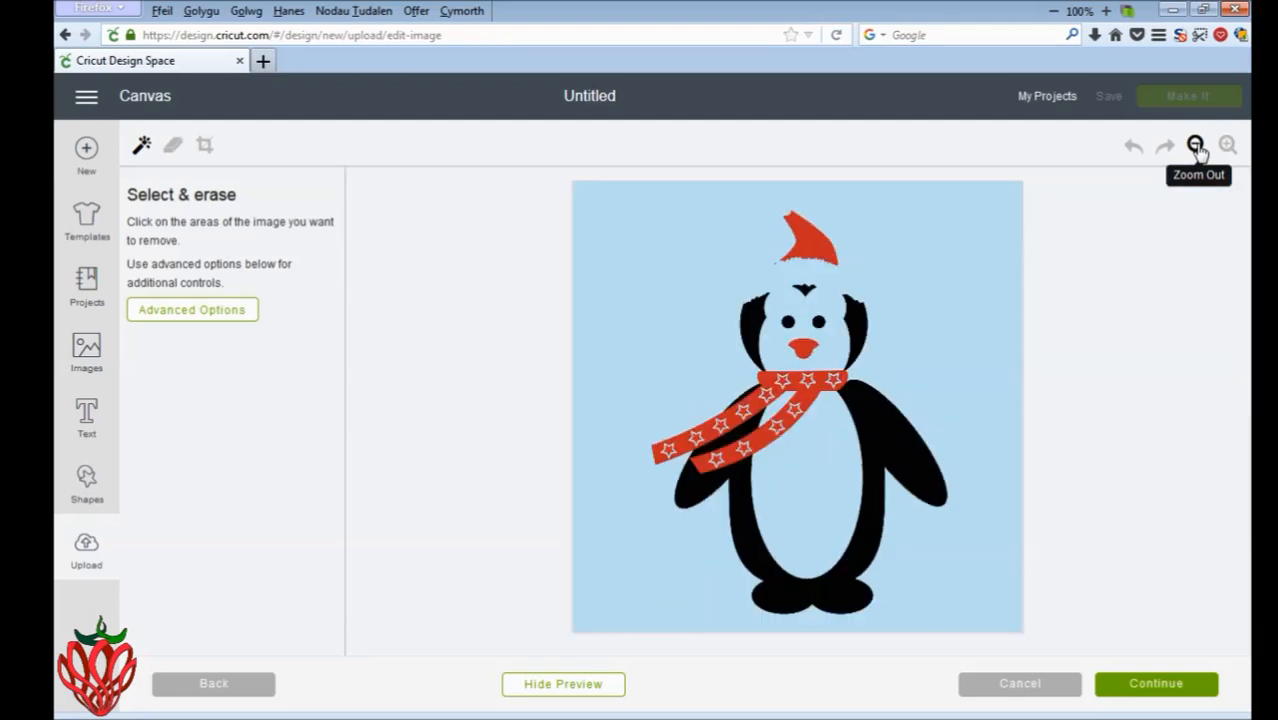
left_click(218, 313)
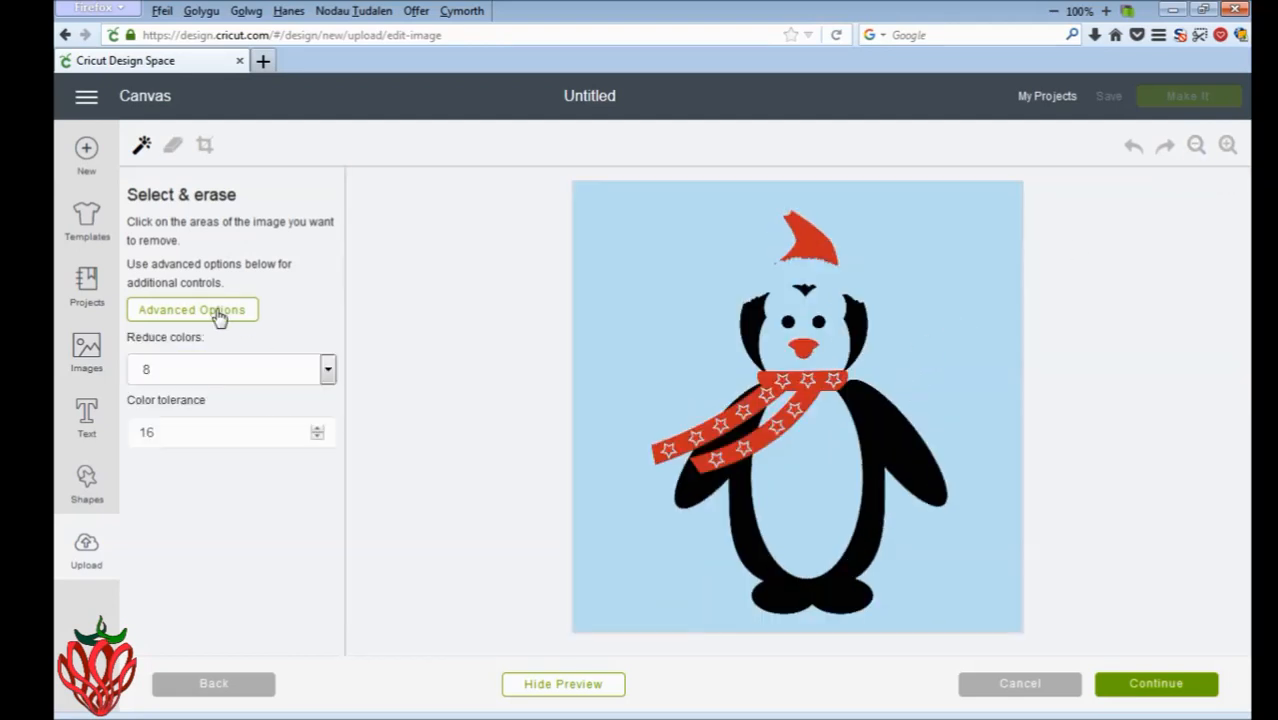
left_click(177, 437)
left_click_drag(164, 432, 129, 437)
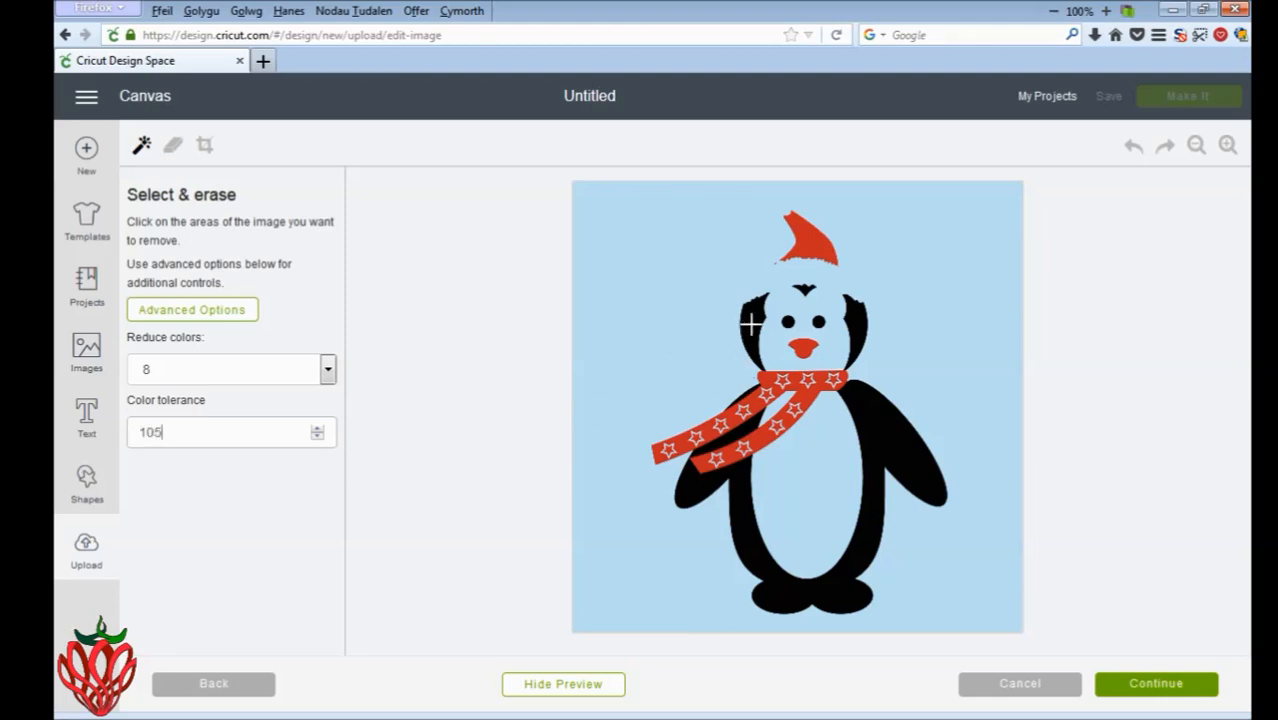
Step: Erase the blue background, the belly, the gap between the scarf ends, and the red scarf, beak and hat
left_click(667, 372)
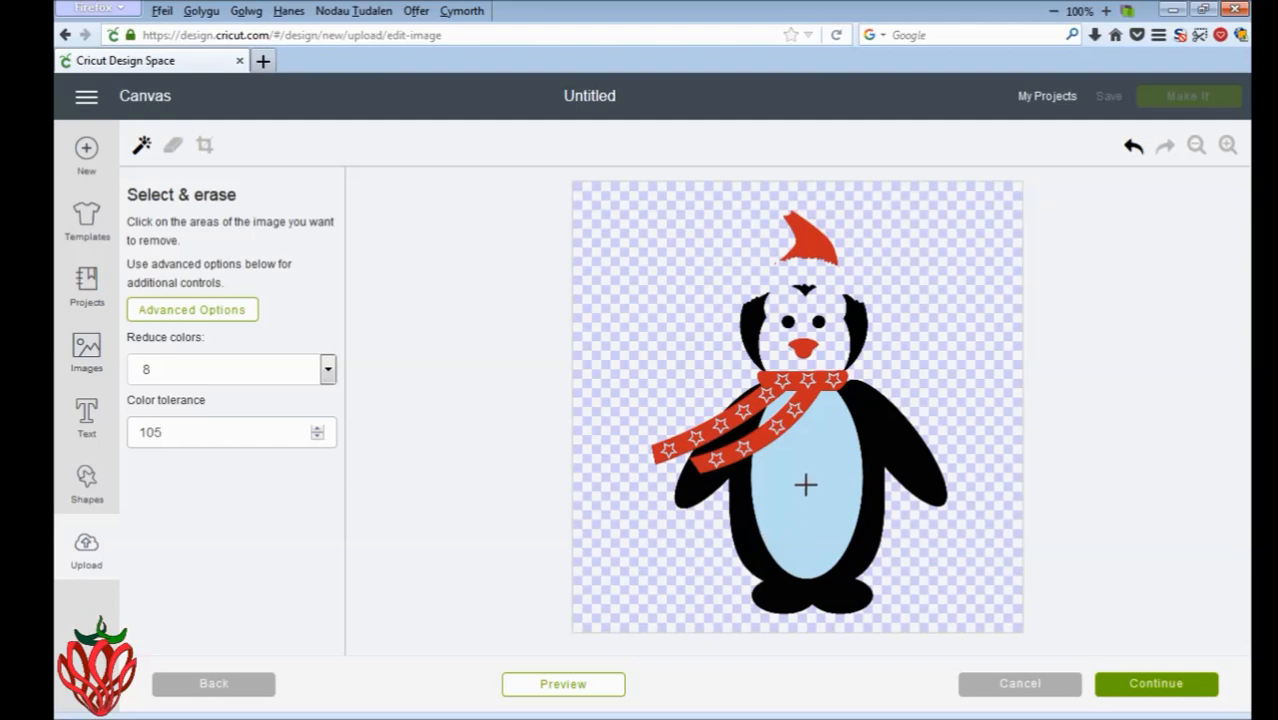
left_click(808, 395)
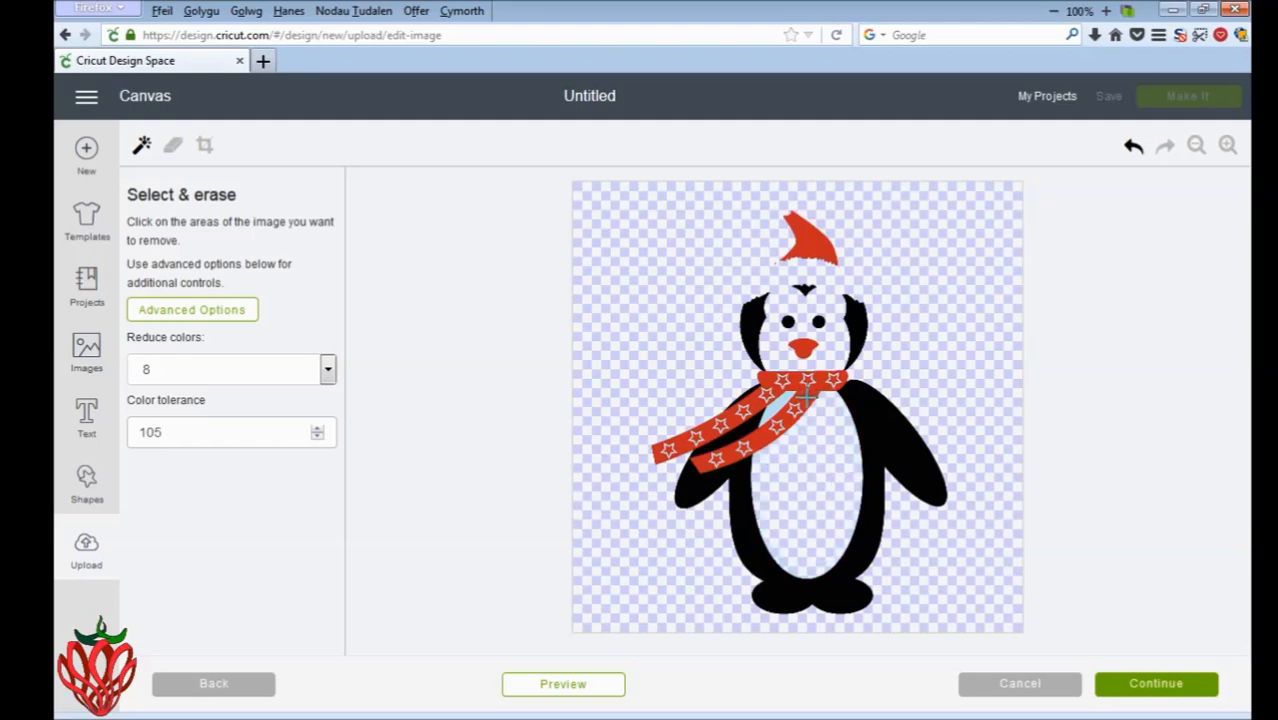
left_click(808, 395)
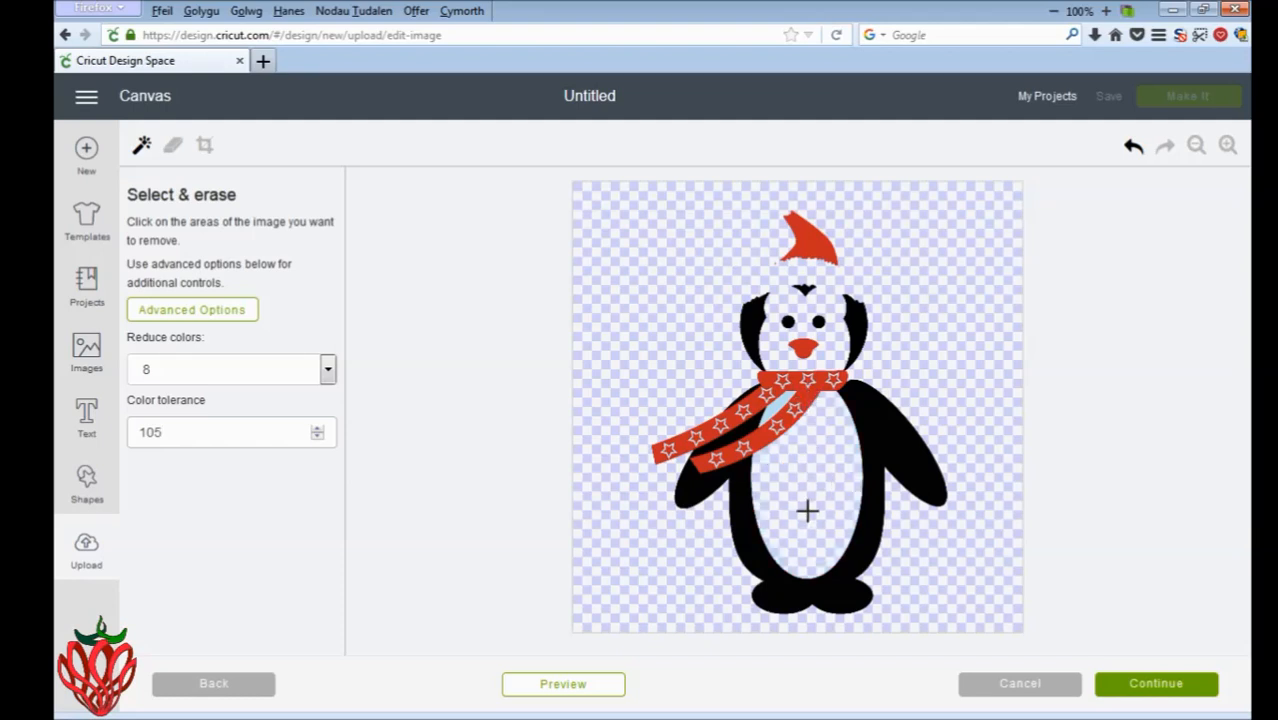
left_click(783, 397)
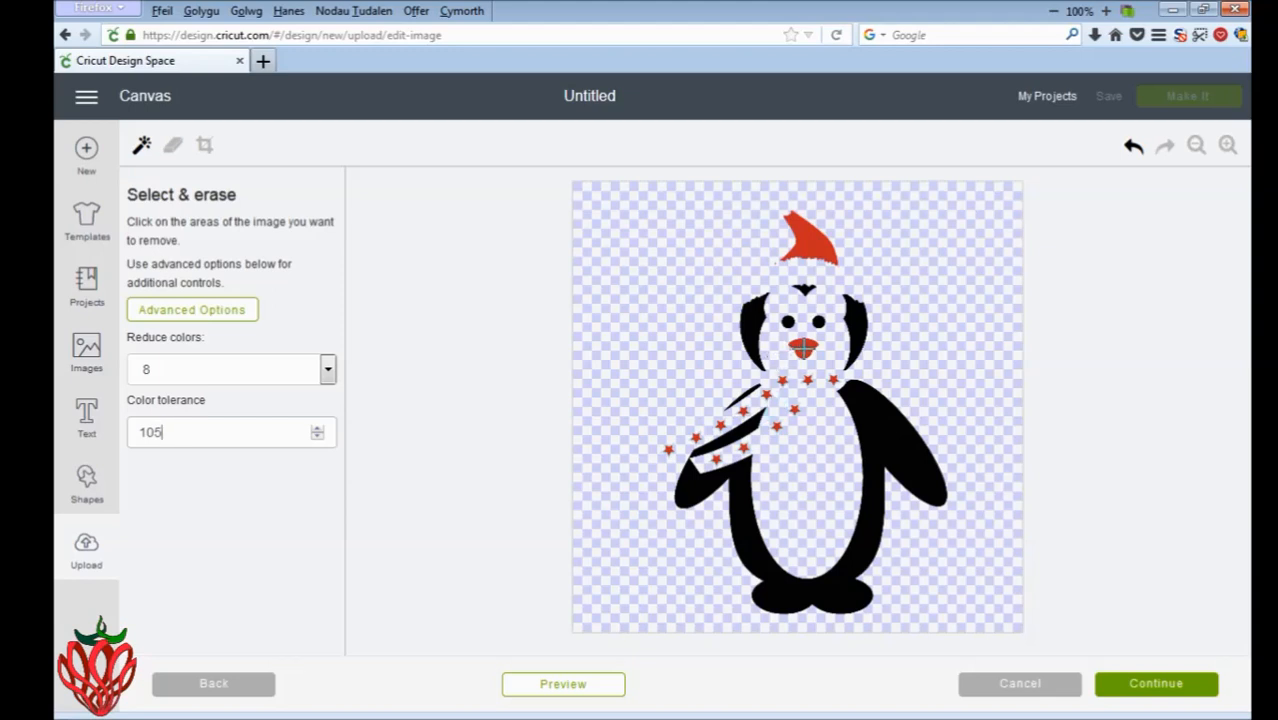
left_click(810, 240)
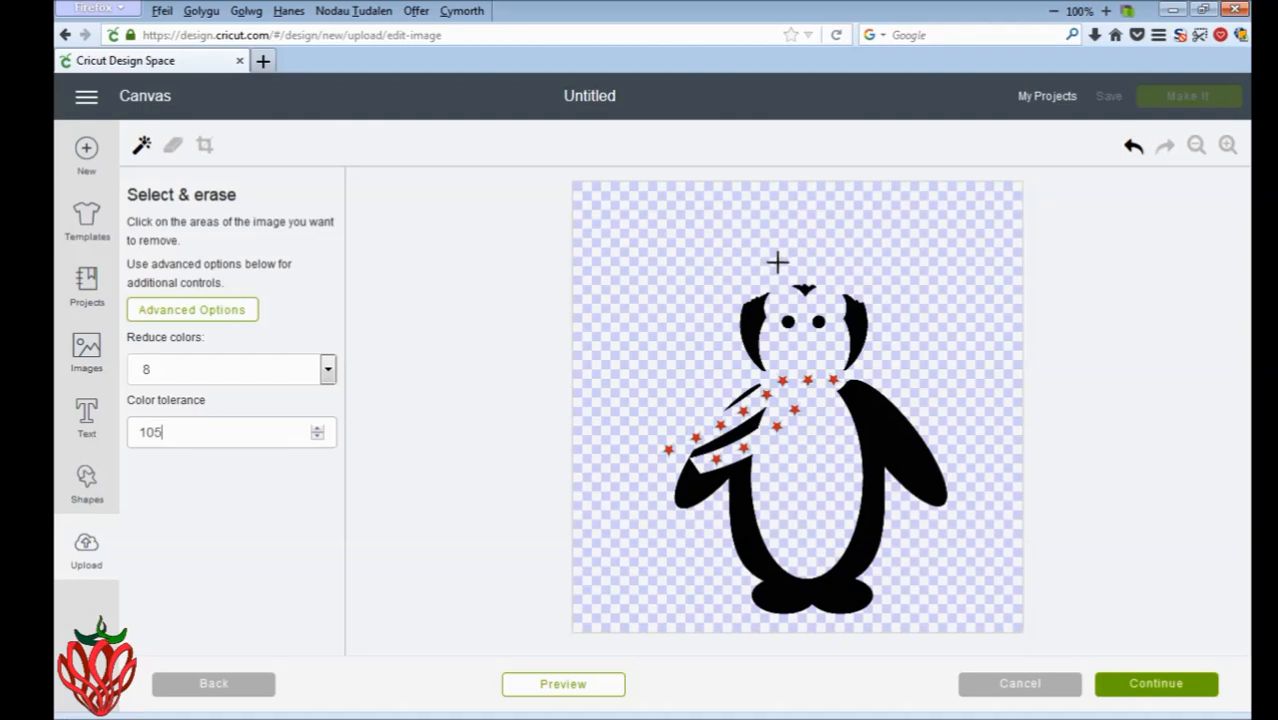
Step: Check the cut preview and erase the leftover red speck above the penguin's head
left_click(1227, 146)
left_click(1227, 146)
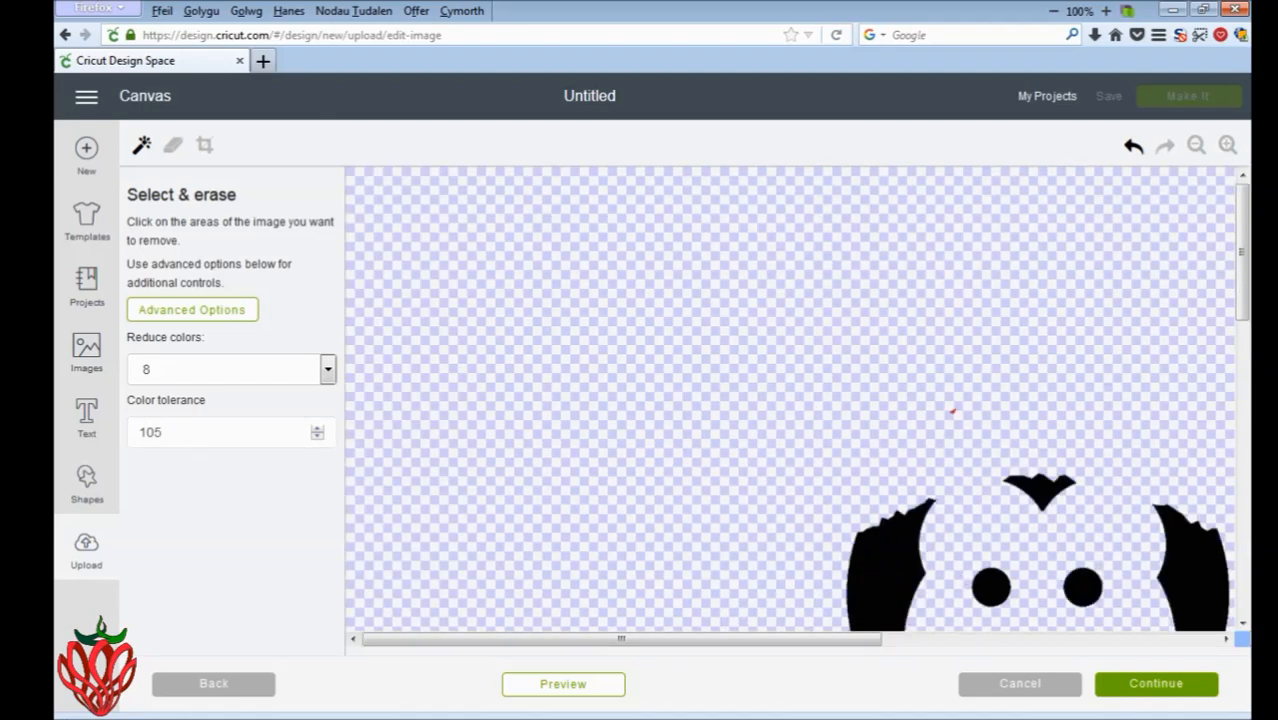
left_click(565, 686)
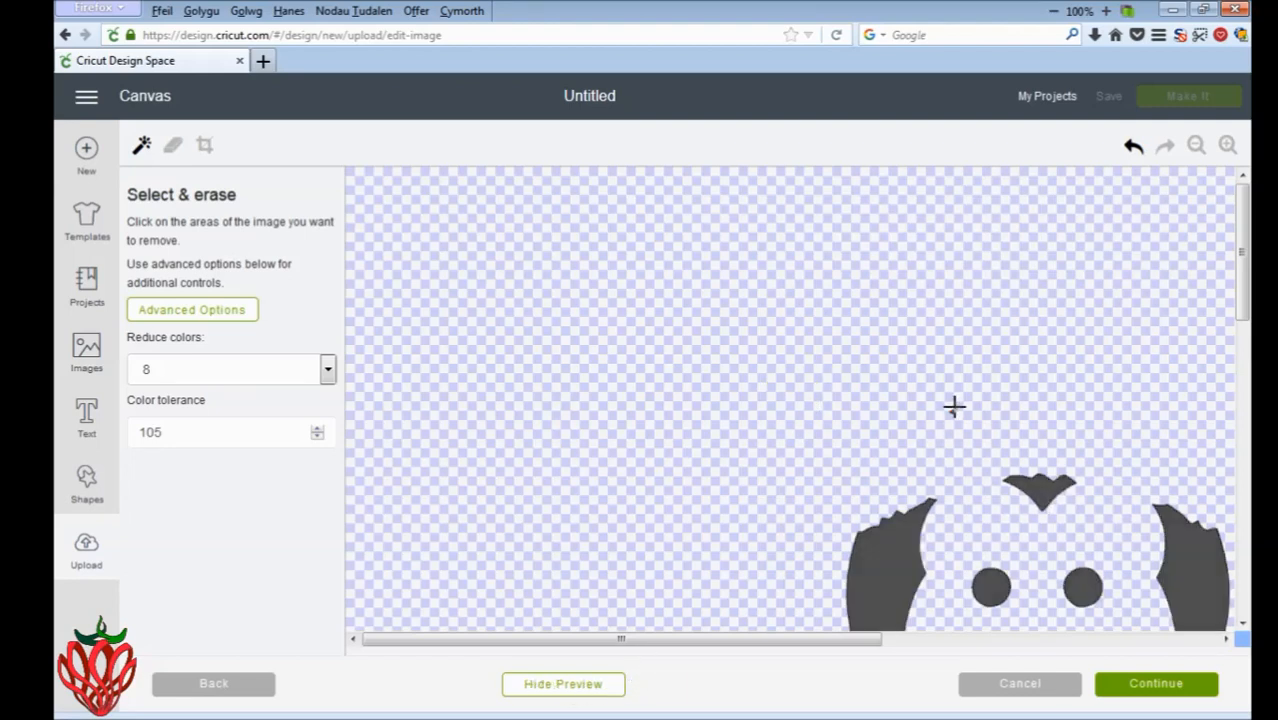
left_click(954, 410)
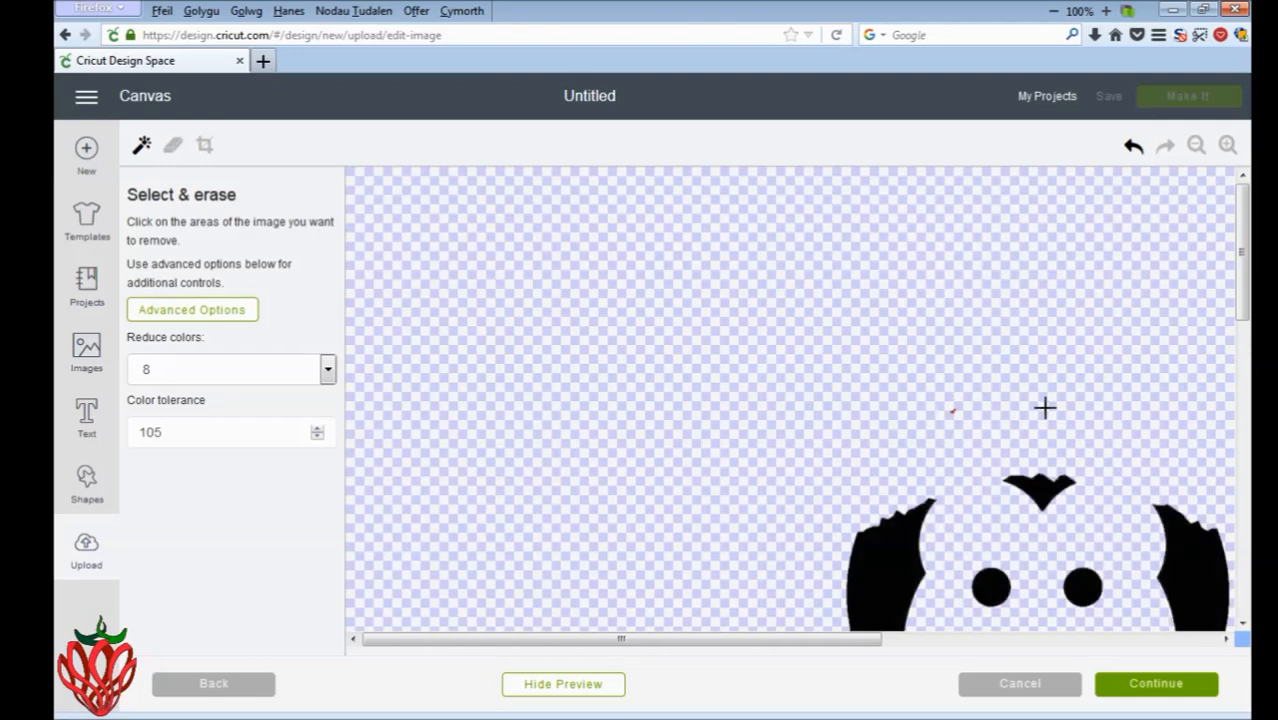
left_click(957, 408)
Step: Erase the red stars left along both ends of the scarf and around the neck
left_click_drag(1243, 246, 1236, 394)
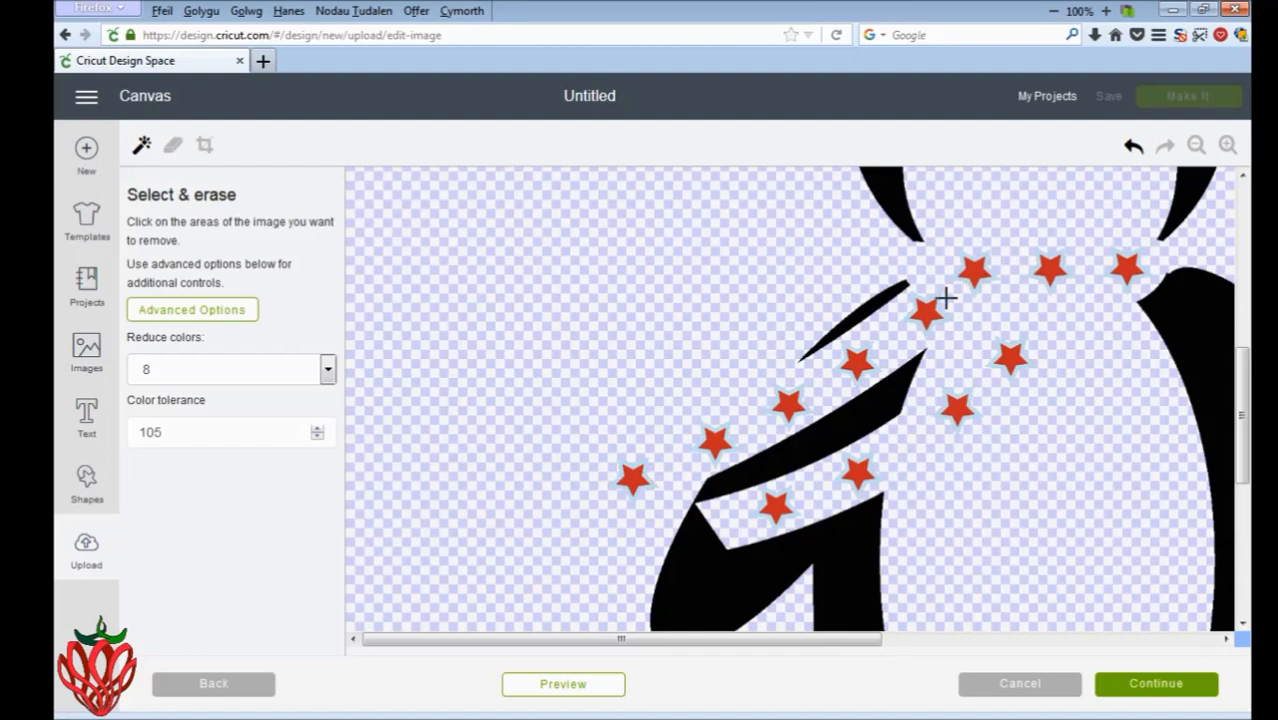
left_click(648, 481)
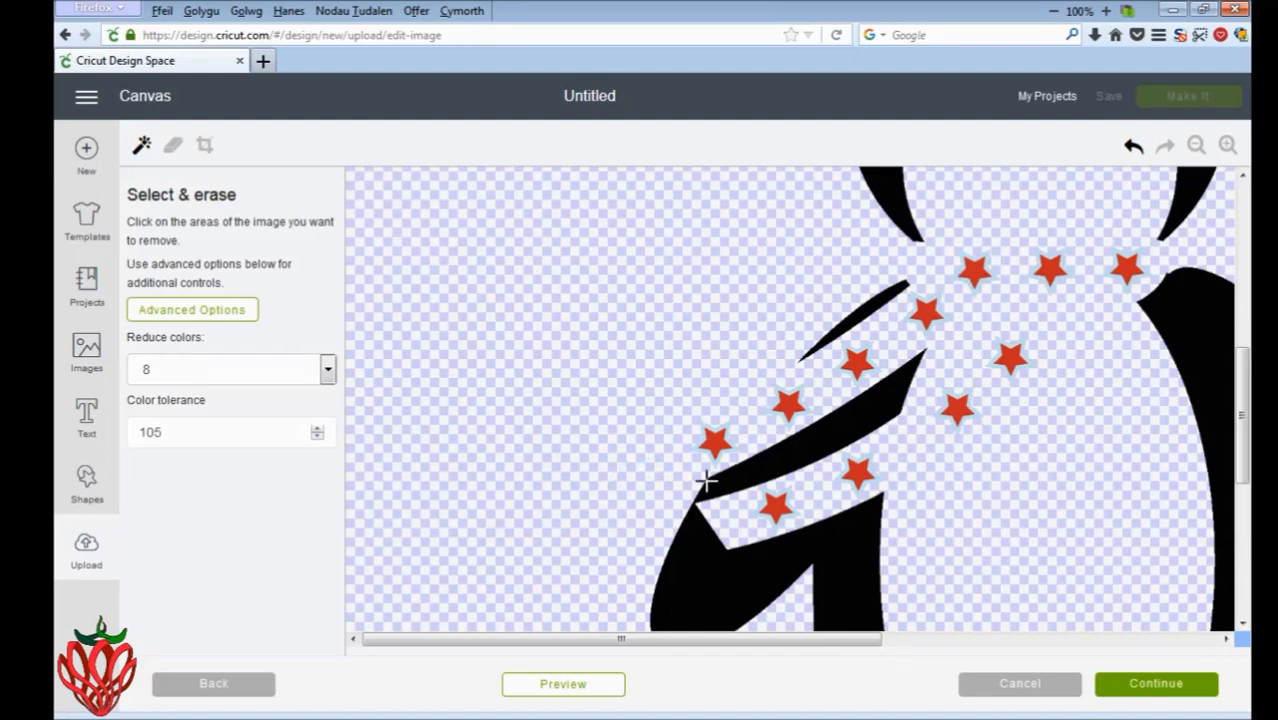
left_click(726, 440)
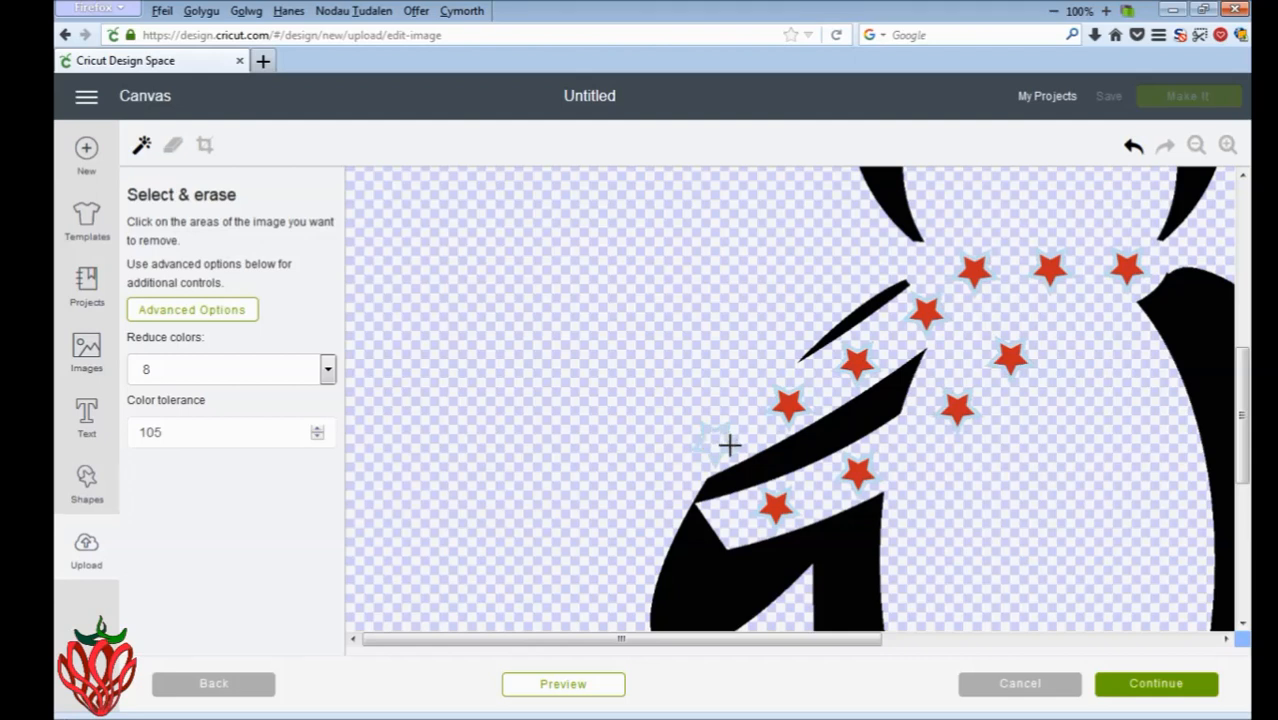
left_click(788, 420)
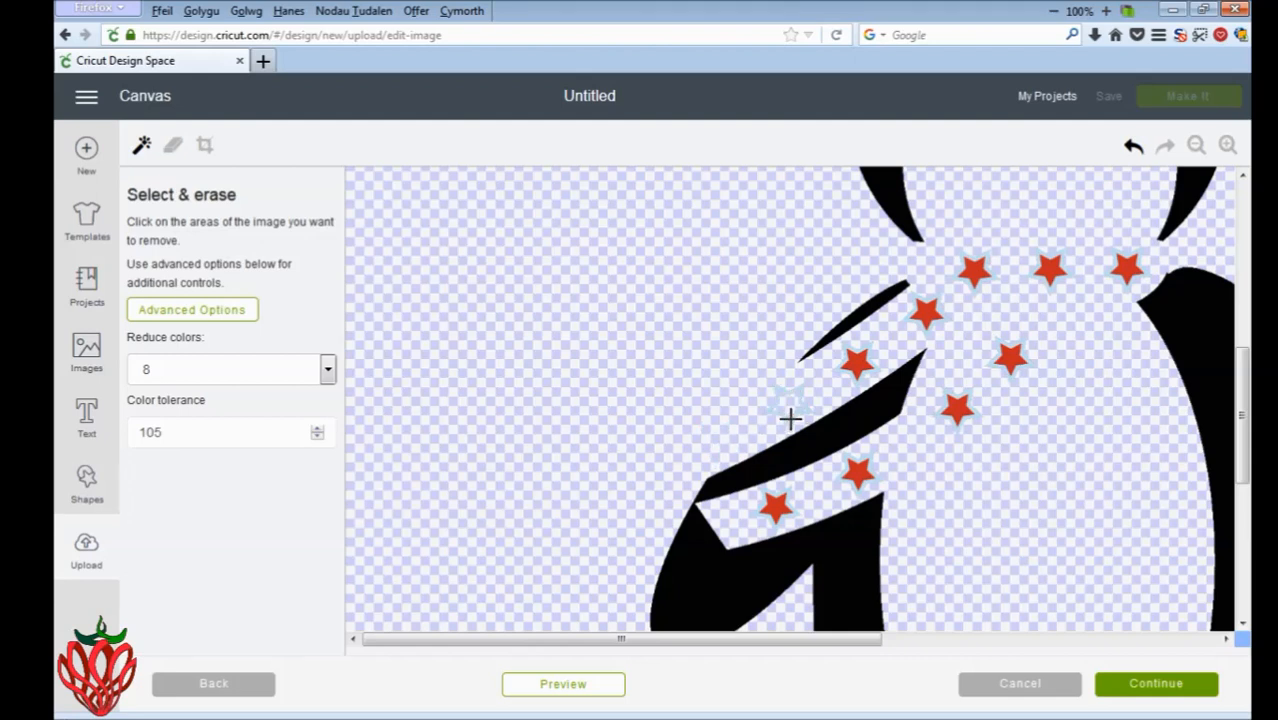
left_click(857, 378)
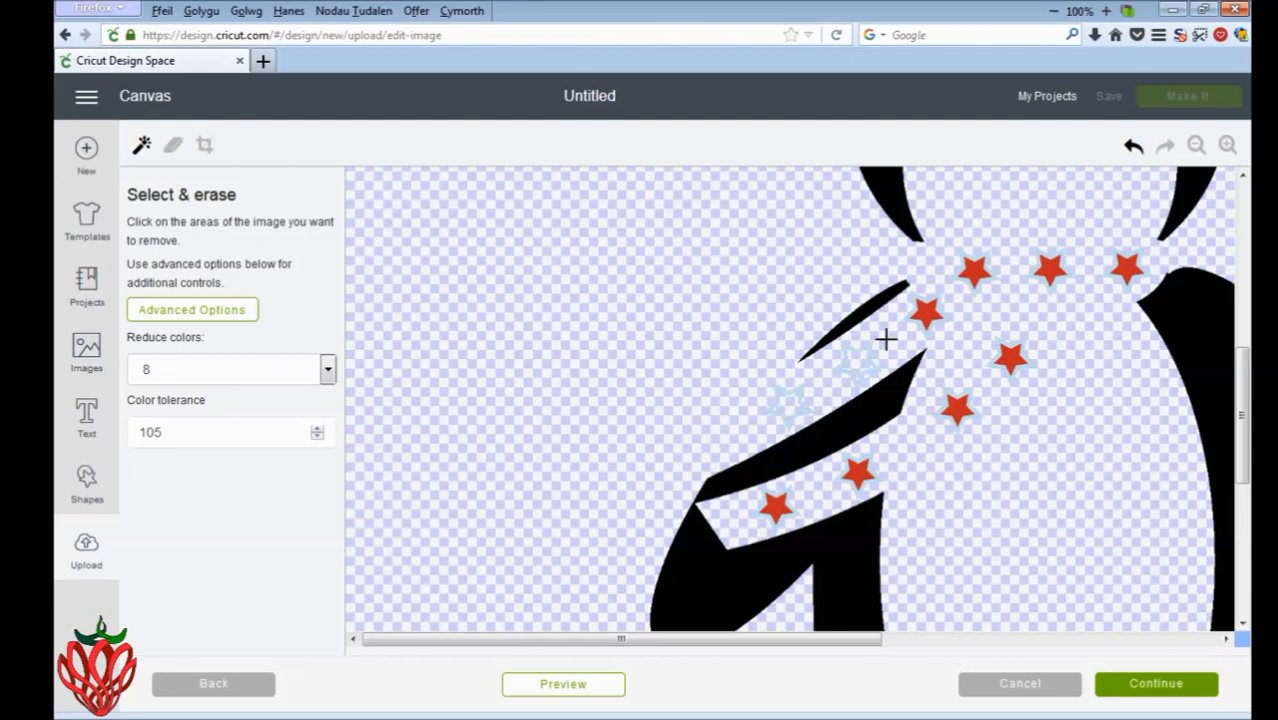
left_click(928, 311)
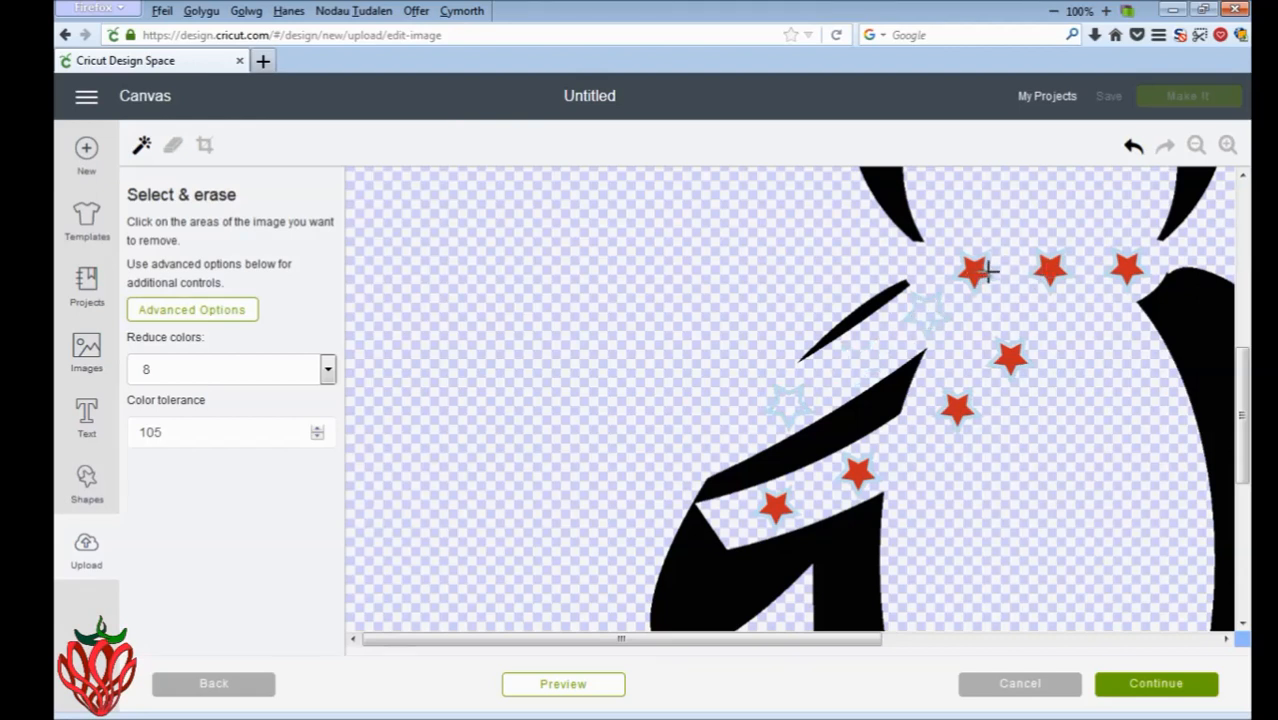
left_click(1050, 272)
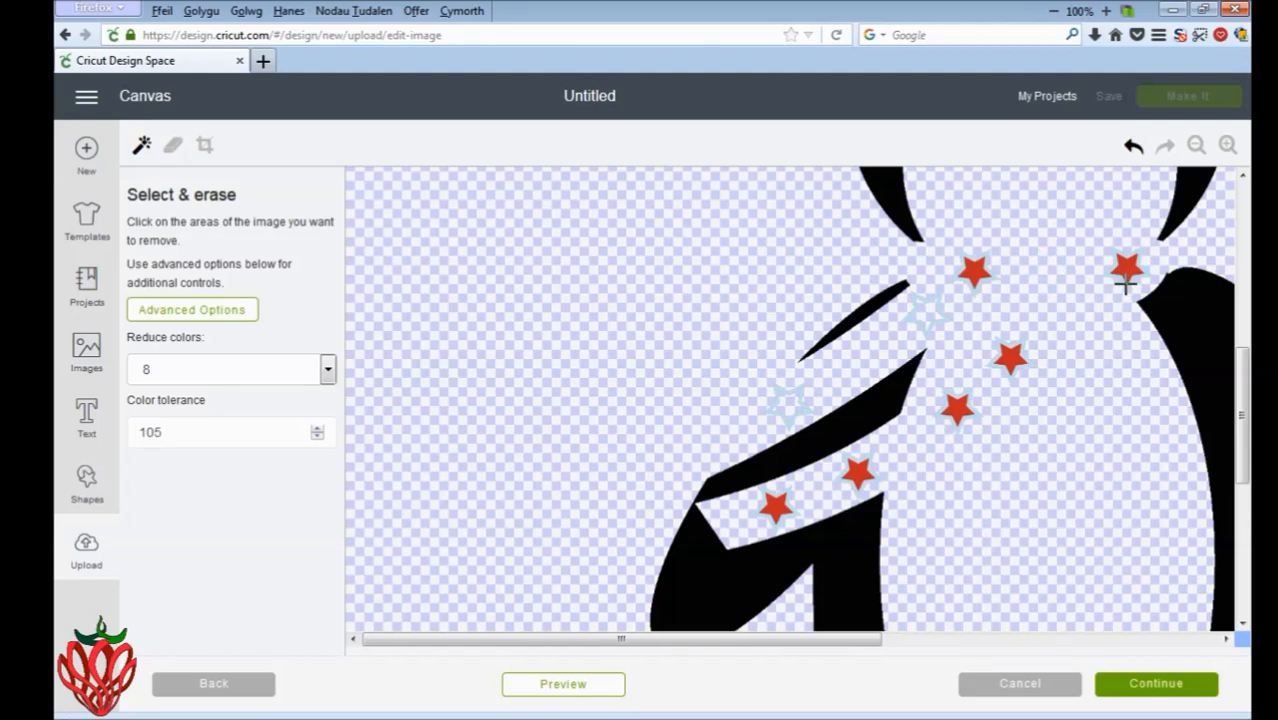
left_click(1125, 281)
left_click(957, 408)
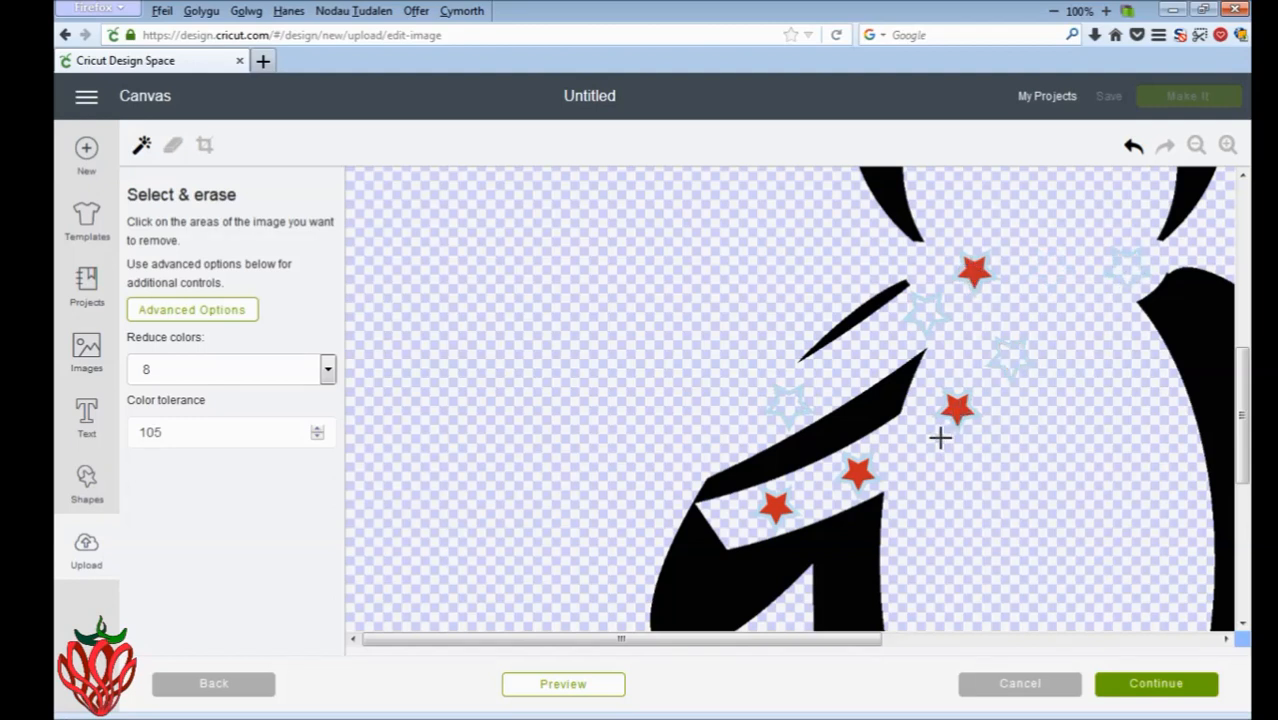
left_click(857, 471)
left_click(776, 505)
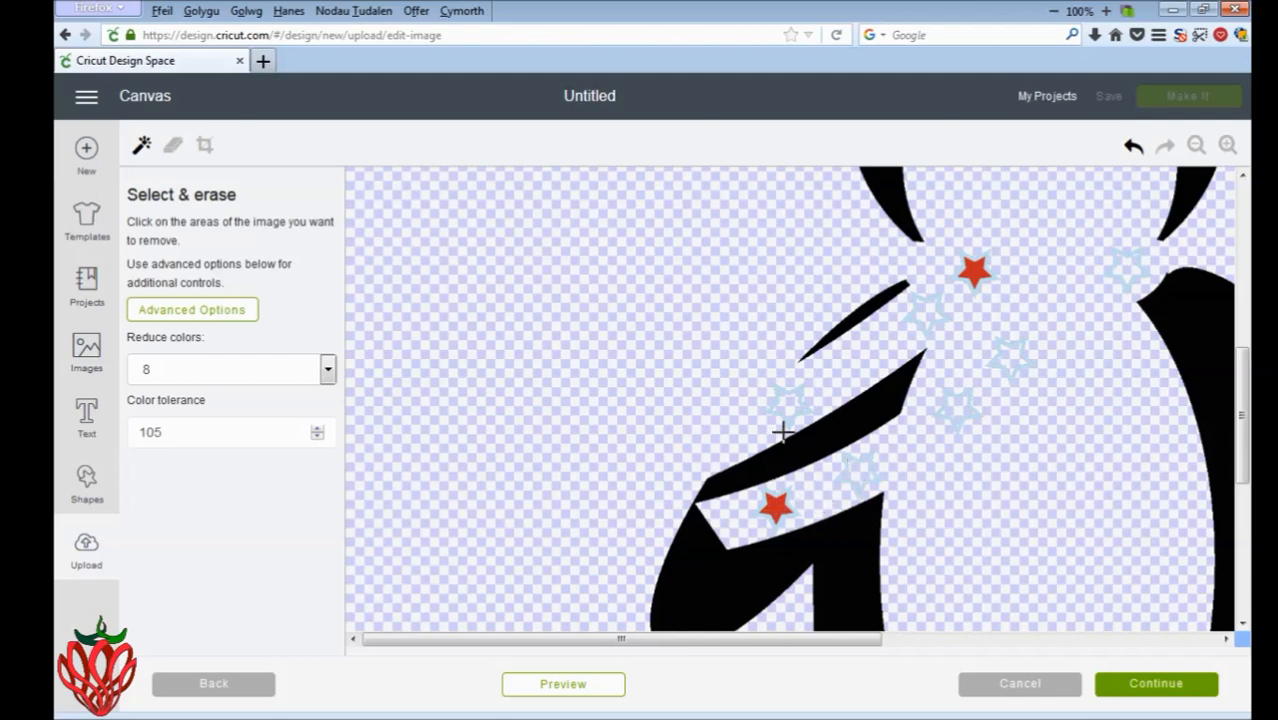
Step: Erase the last red star at the neck and the remaining light-blue star outlines, leaving only the black parts
left_click(801, 389)
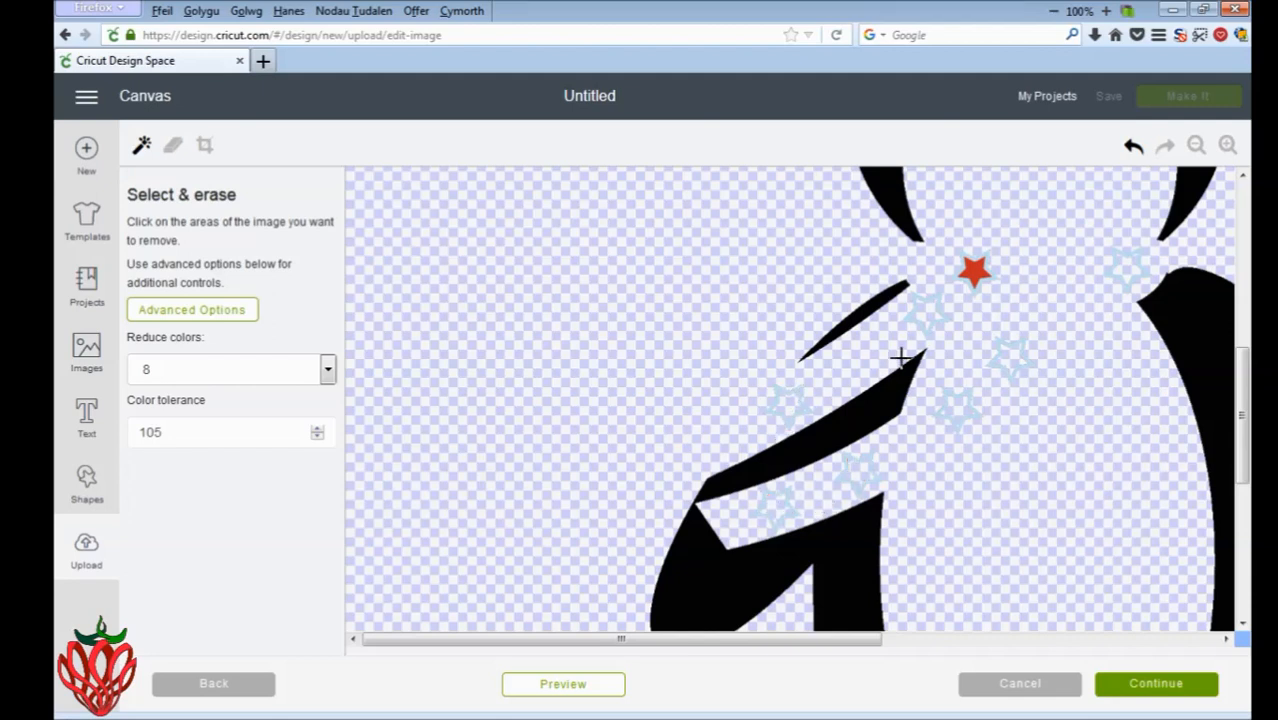
left_click(908, 318)
left_click(975, 283)
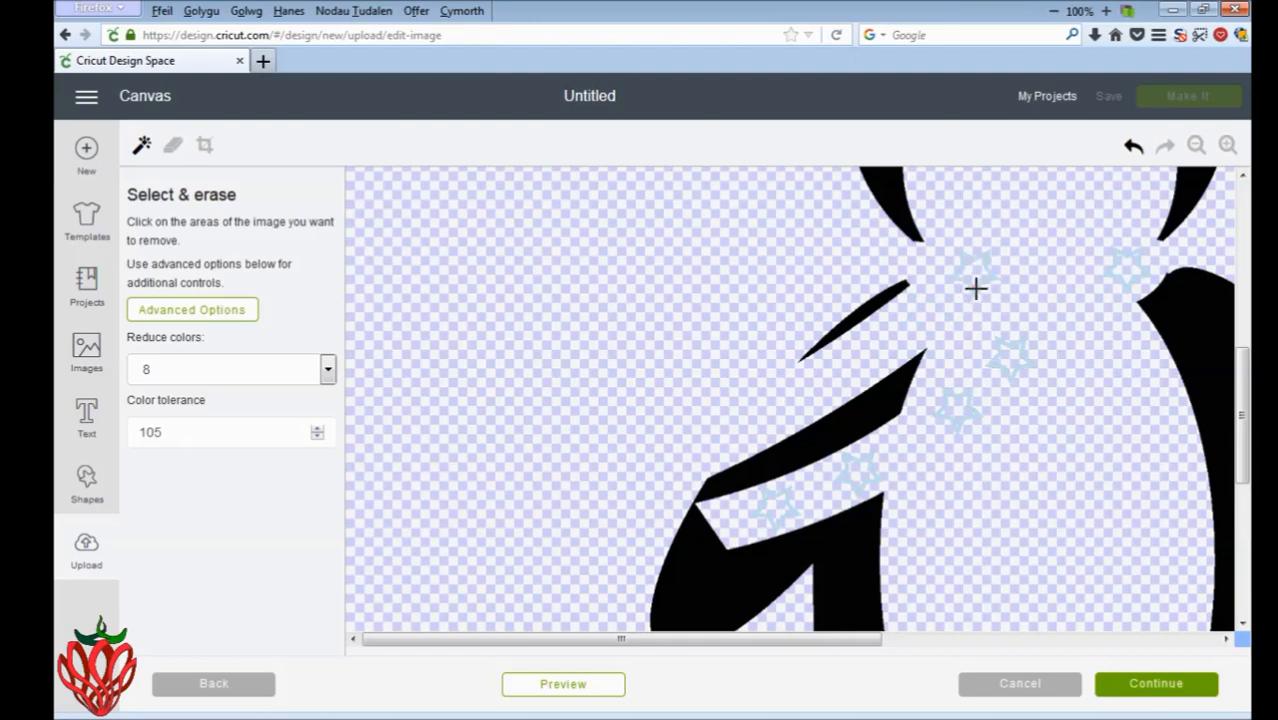
left_click(1110, 267)
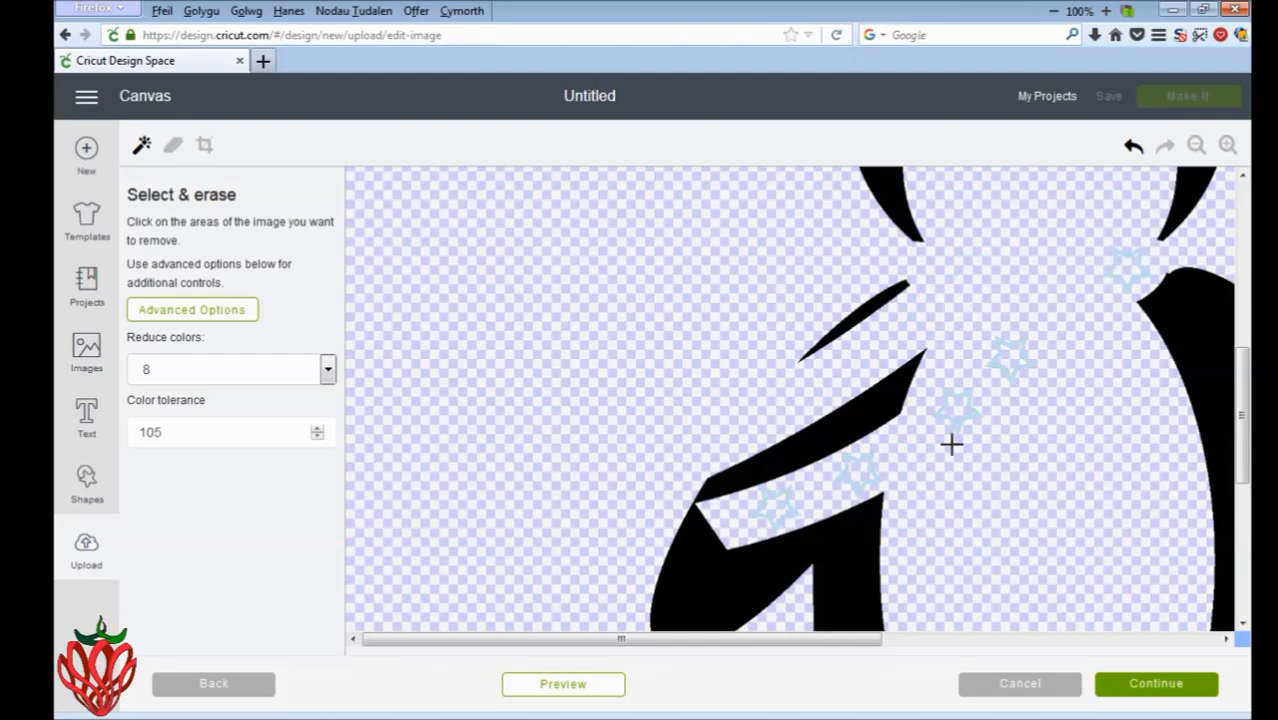
left_click(583, 690)
left_click(1011, 376)
left_click(955, 430)
left_click(794, 516)
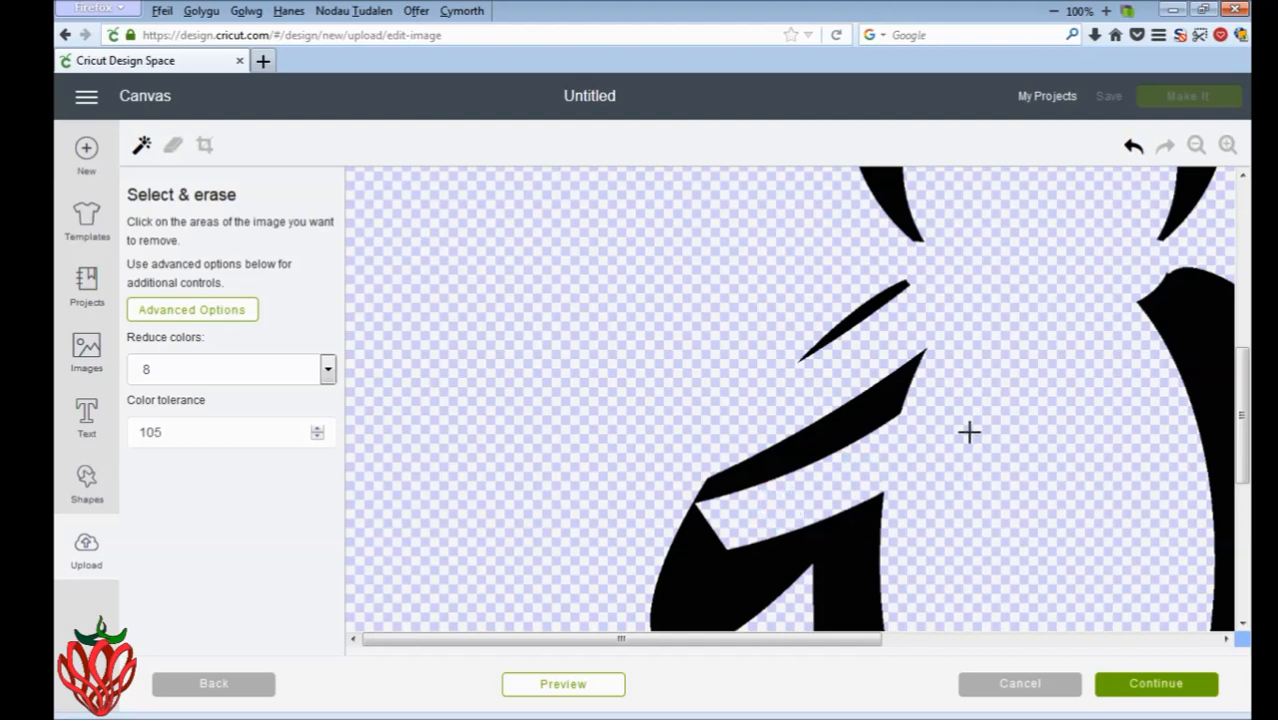
Step: Preview the whole black-only penguin and save it as a cut image named "christmas-penguin black"
left_click(1196, 146)
left_click(1196, 146)
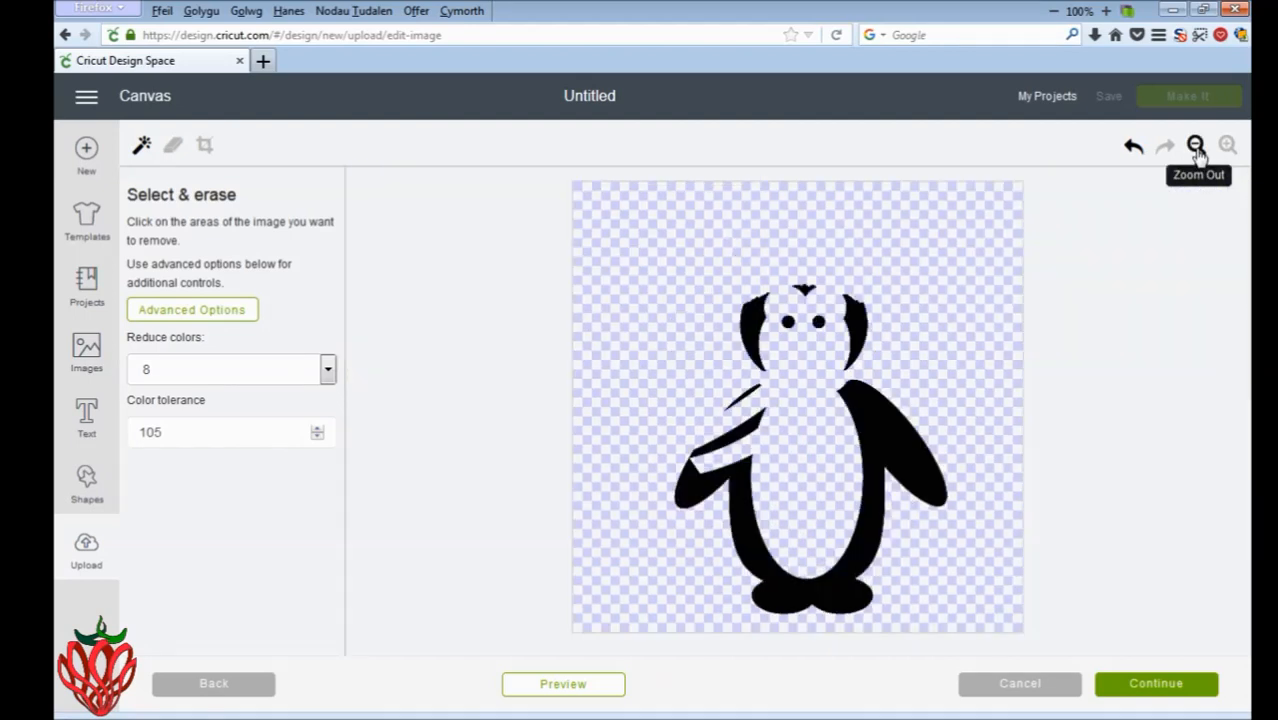
left_click(613, 685)
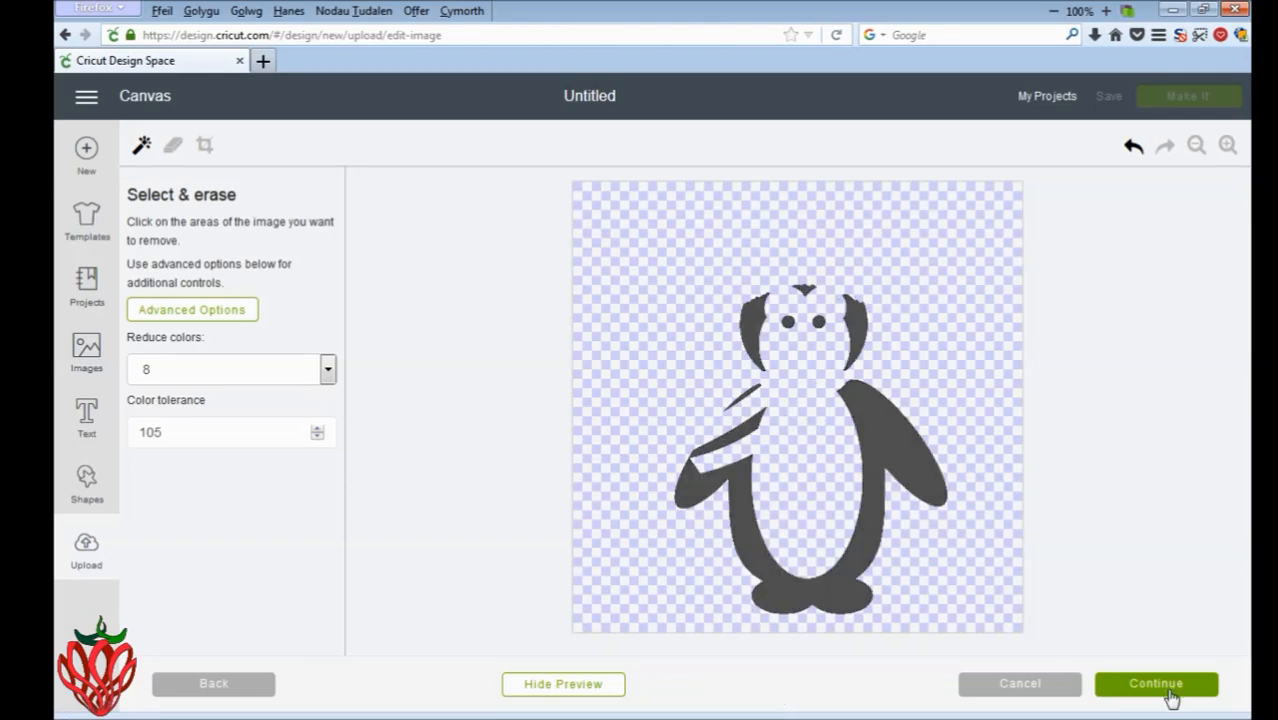
left_click(1168, 689)
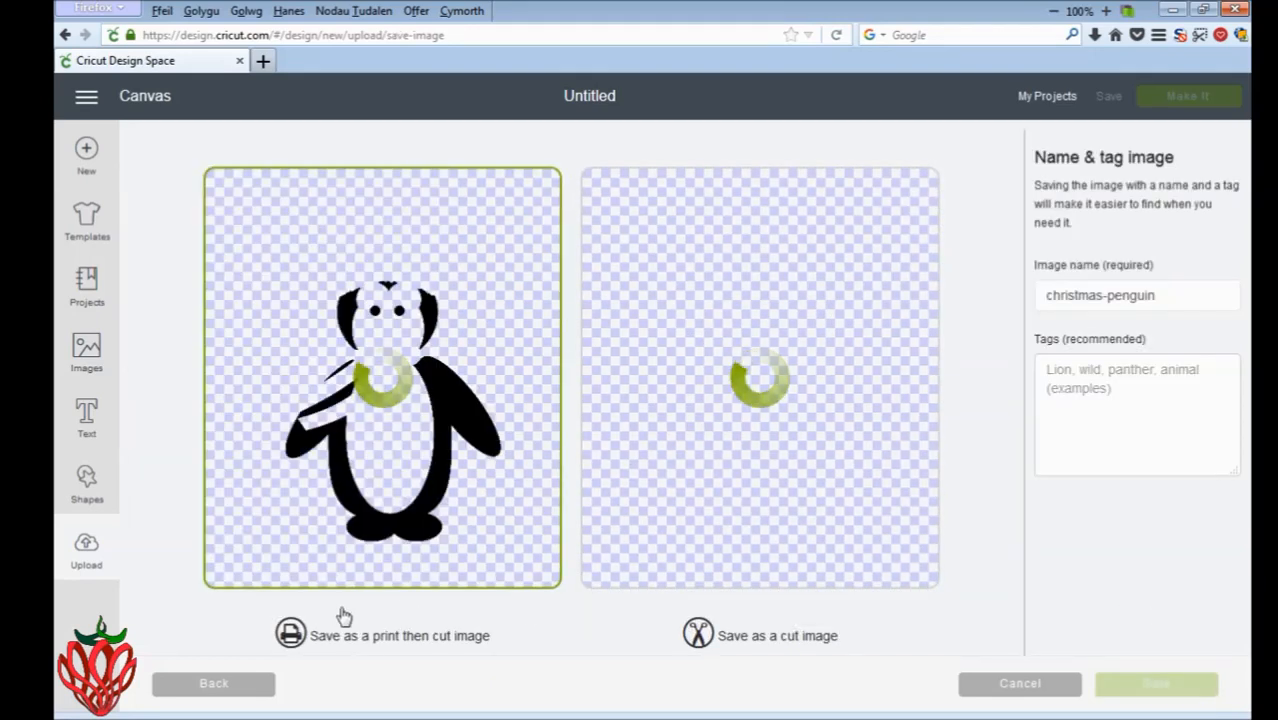
left_click(756, 397)
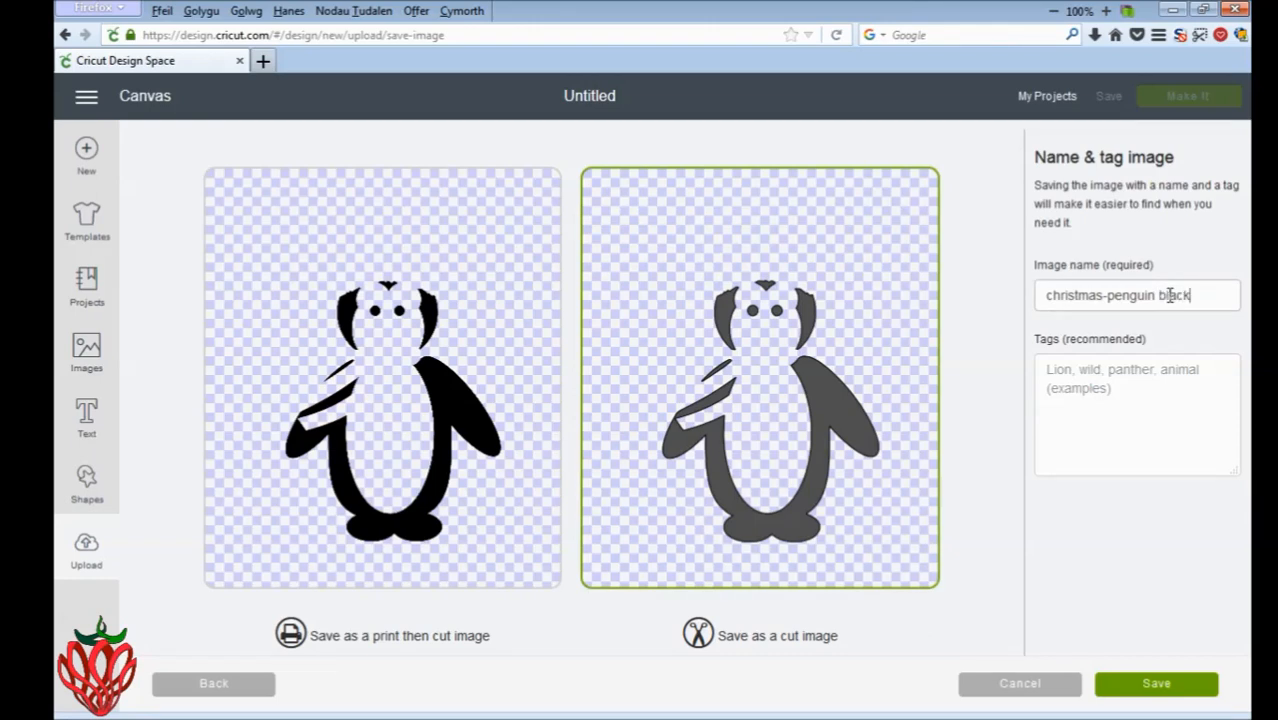
left_click(1157, 685)
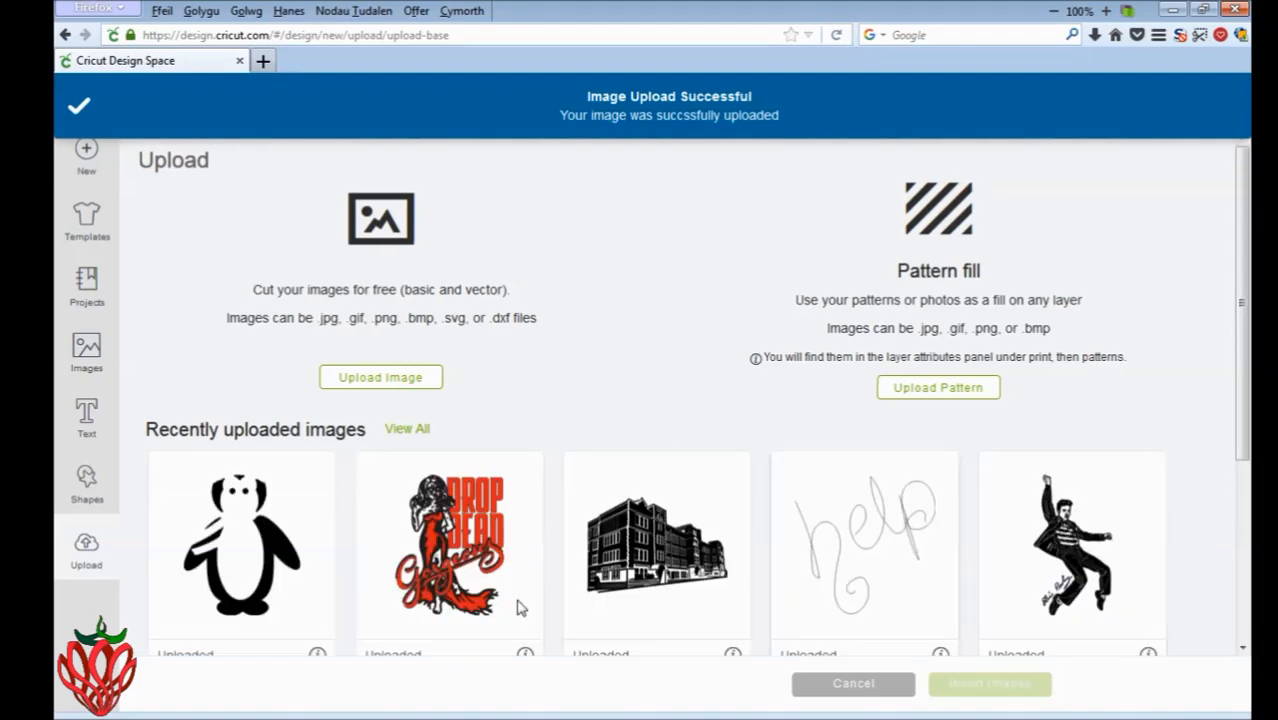
Step: Insert the newly uploaded black penguin image onto the canvas so the whole penguin can be seen
left_click(281, 578)
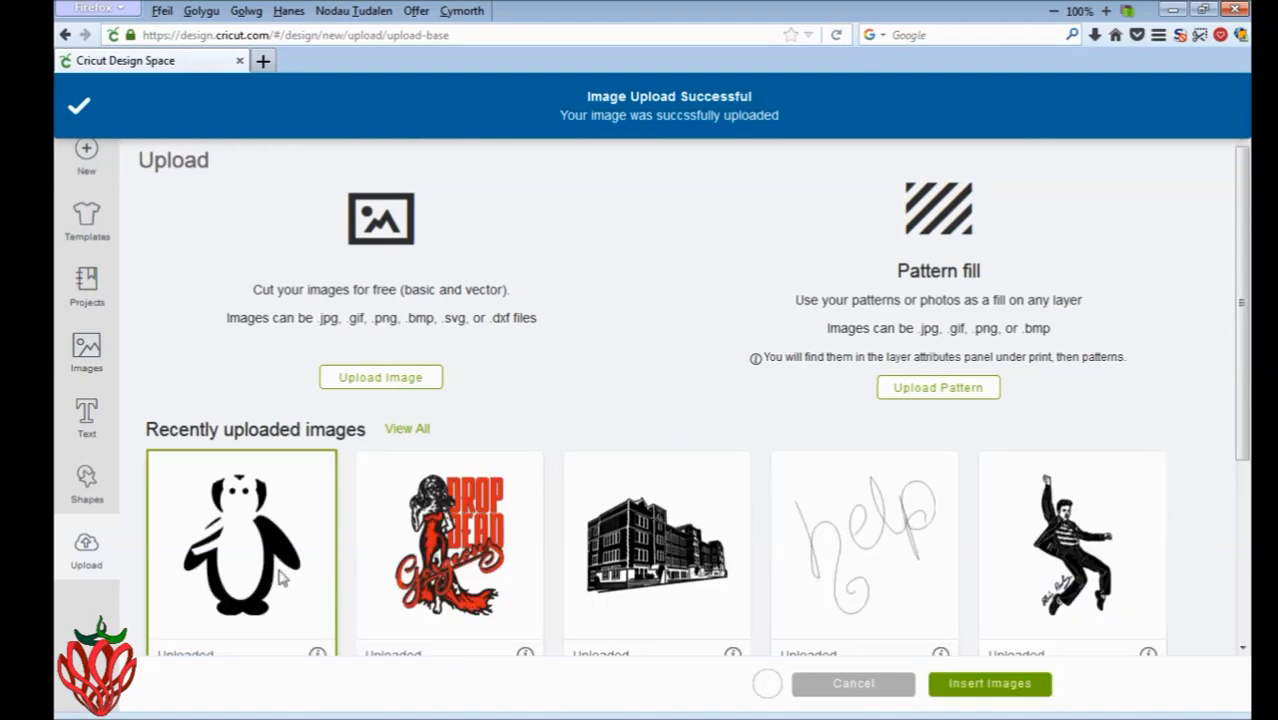
left_click(981, 686)
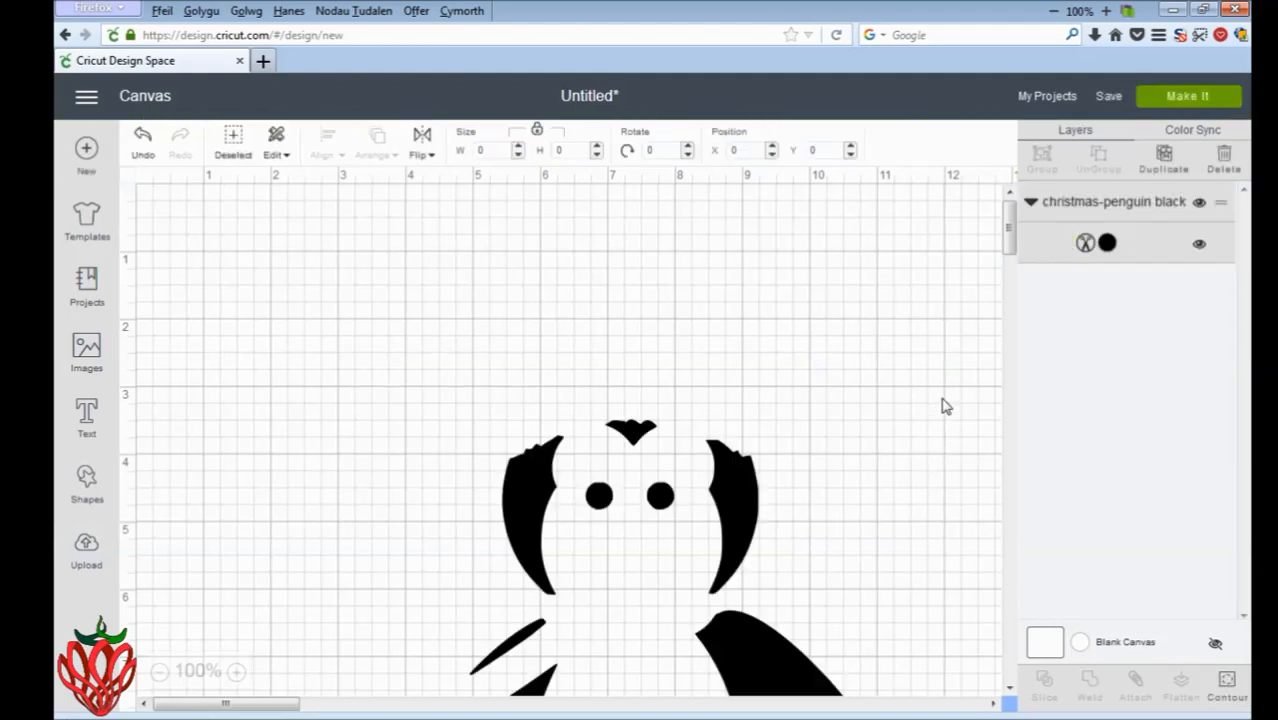
left_click(159, 672)
left_click(159, 672)
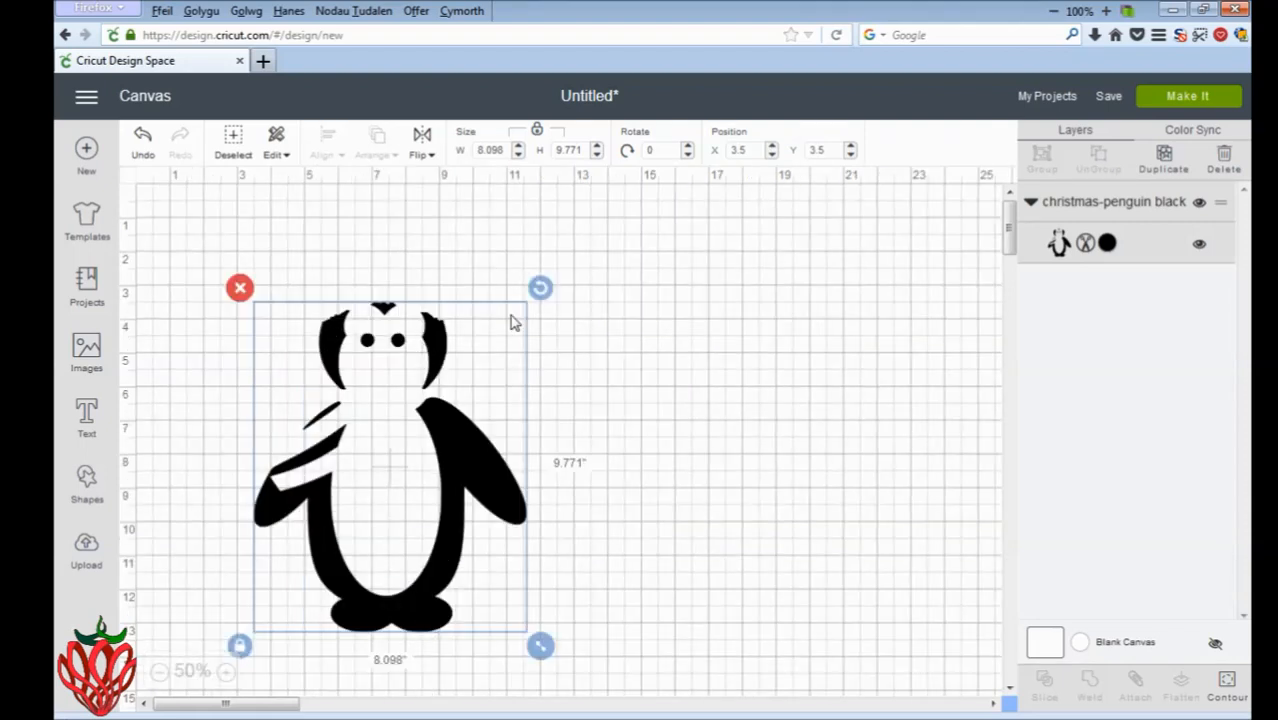
Step: Upload the original Christmas penguin image again as a Simple image and continue to the erasing stage
left_click(87, 548)
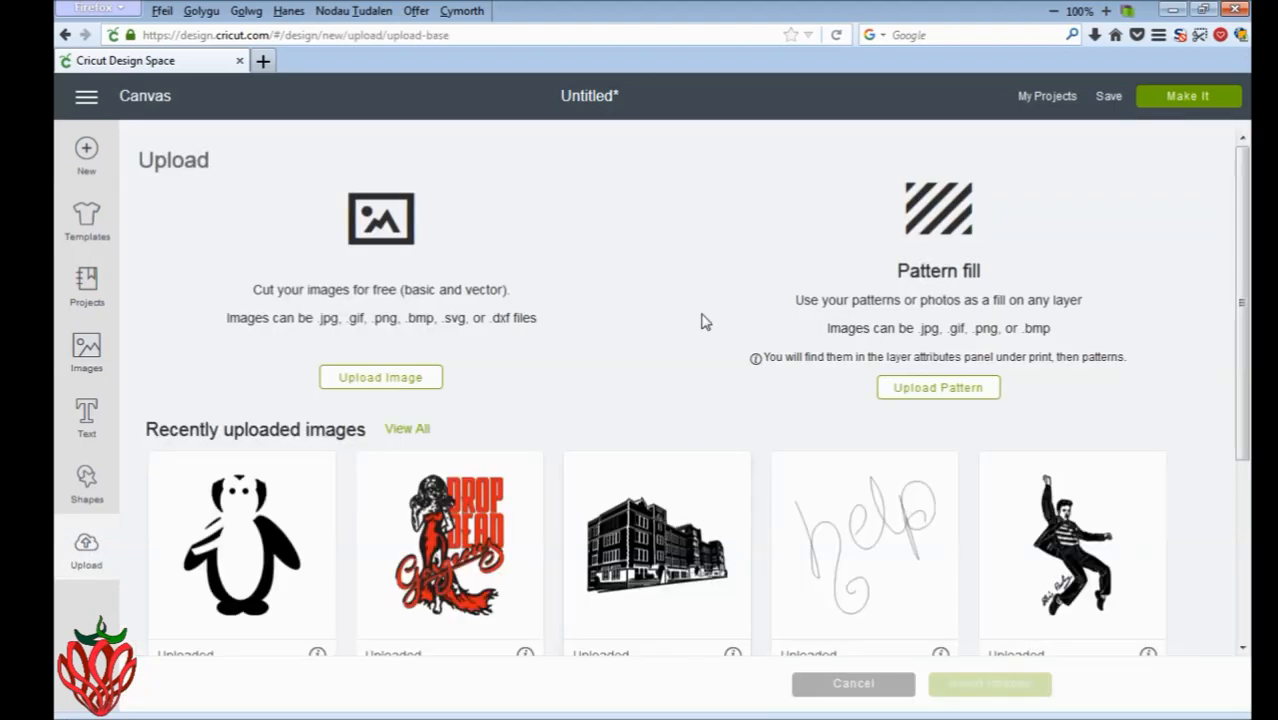
left_click(370, 381)
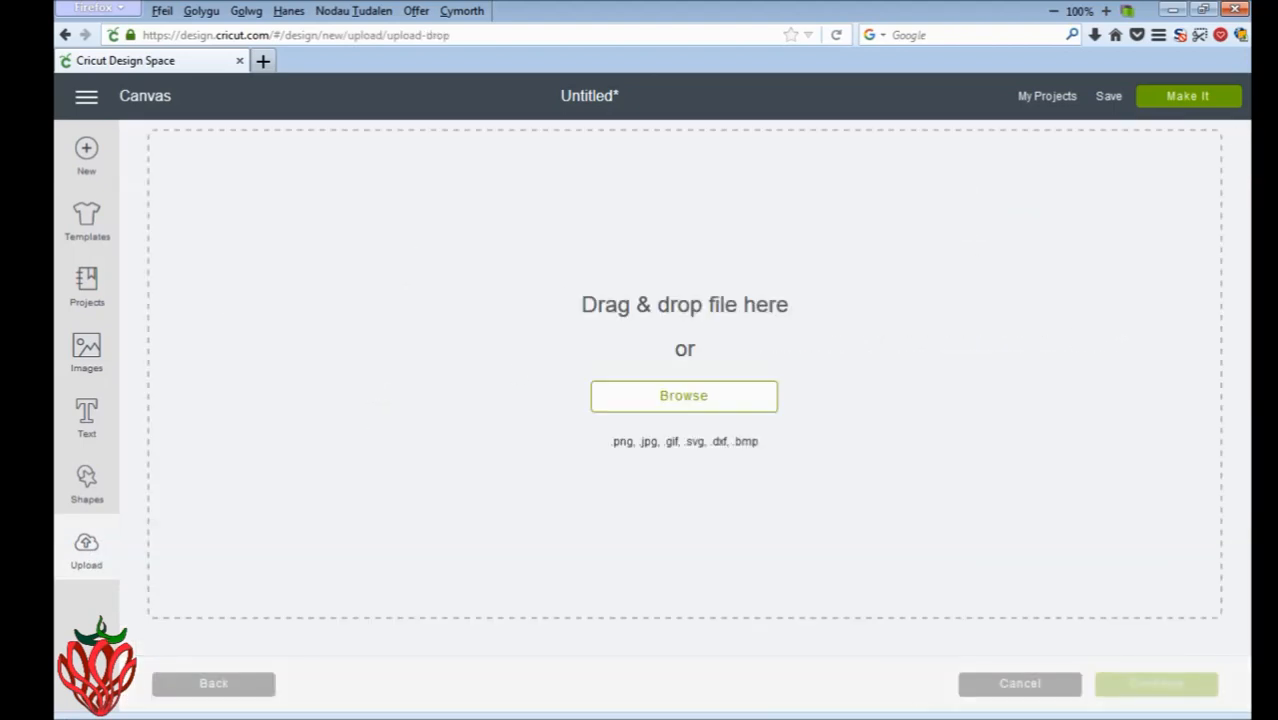
left_click_drag(916, 148, 607, 392)
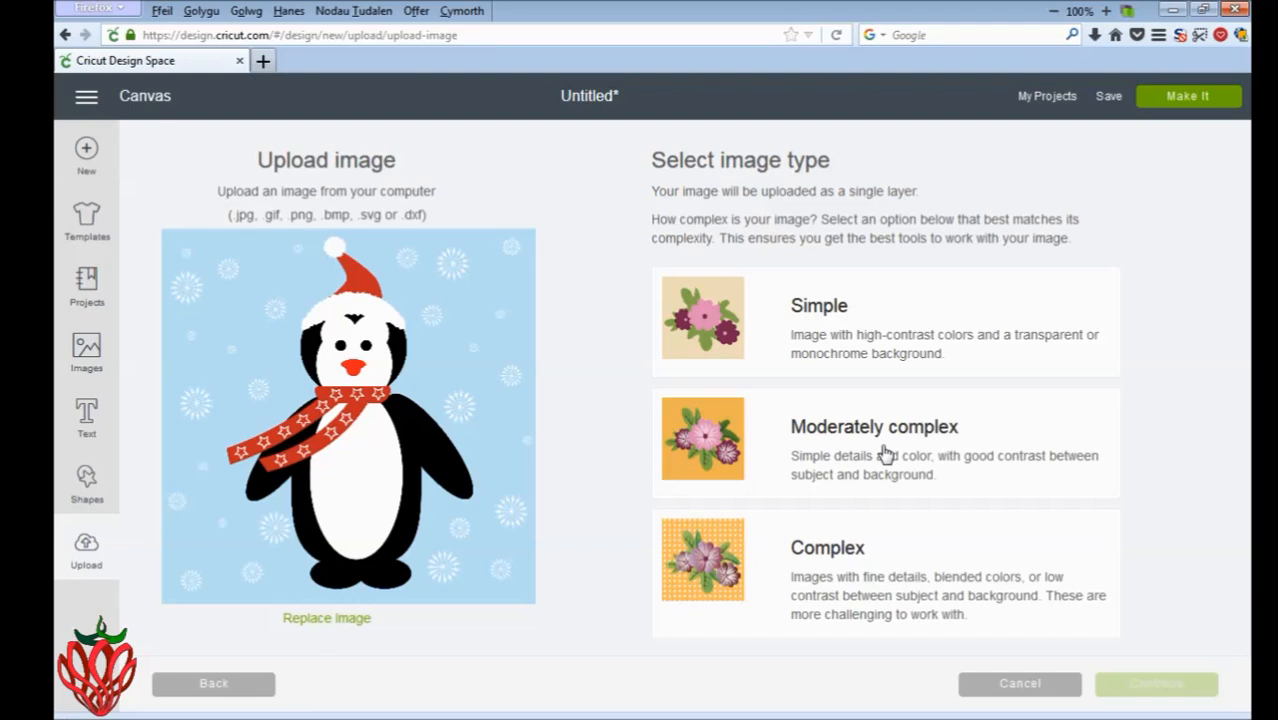
left_click(716, 333)
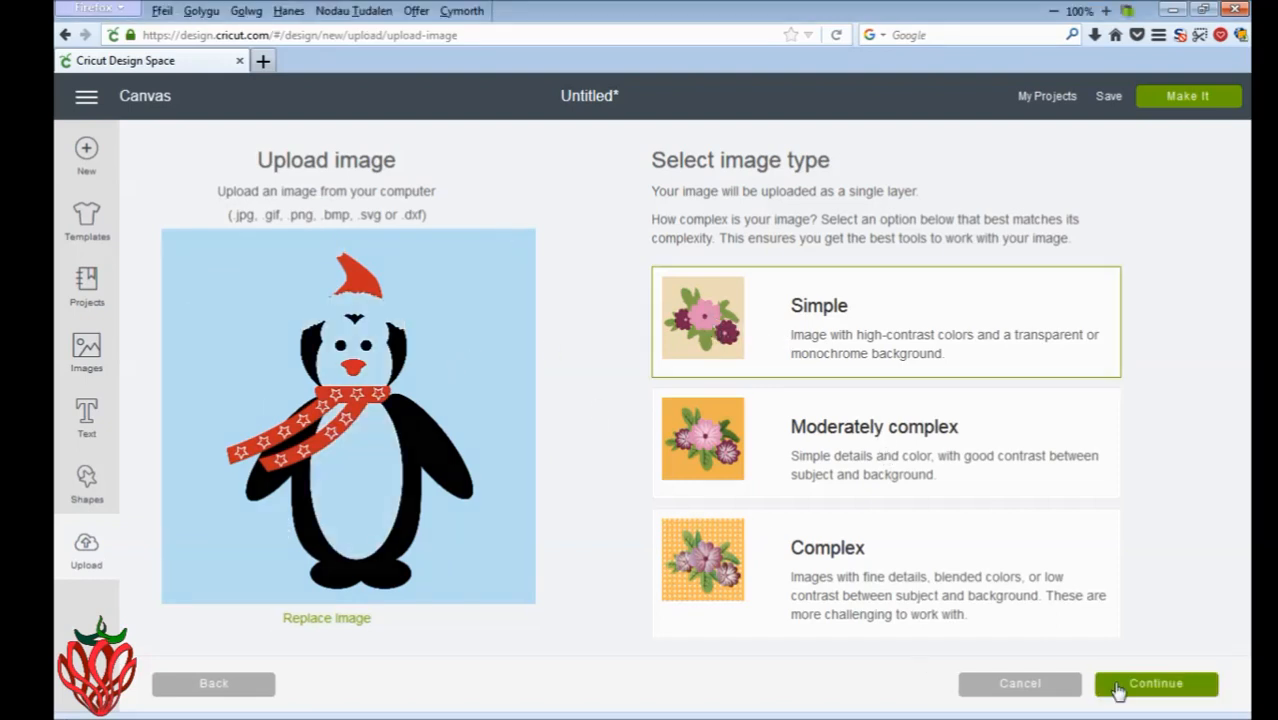
left_click(1152, 684)
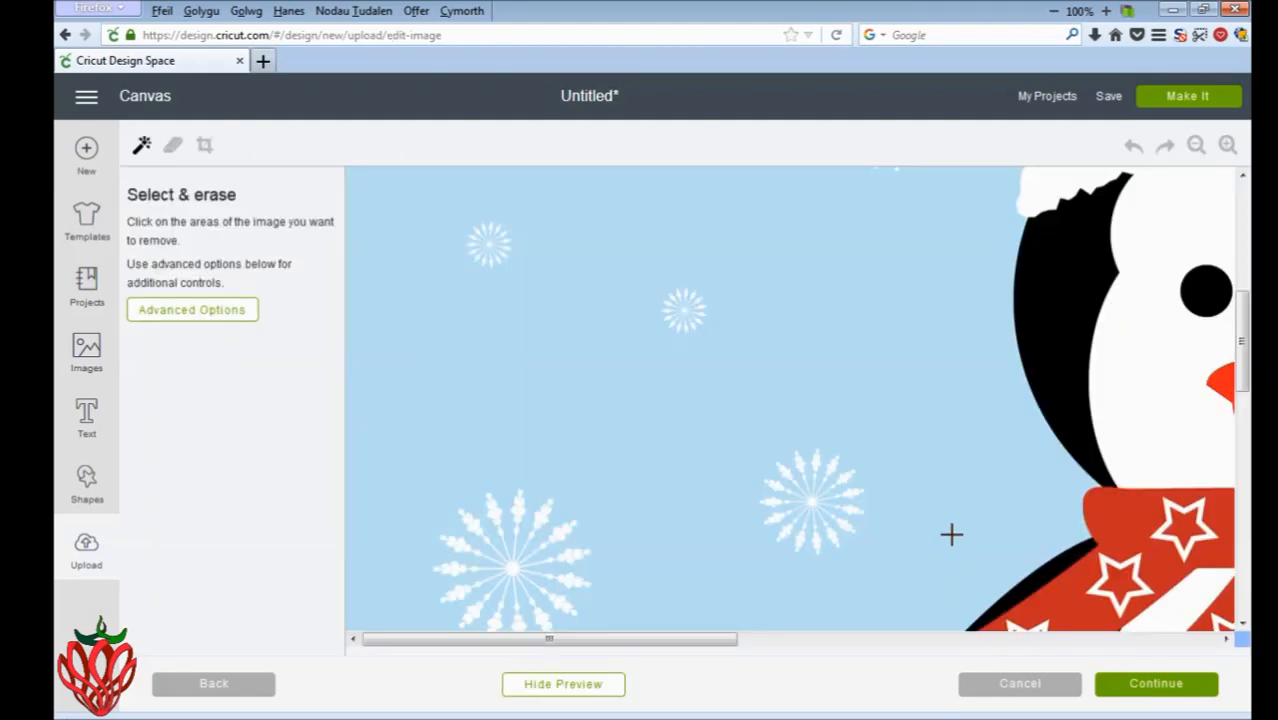
Step: Set the Select & erase color tolerance to 105
left_click(951, 534)
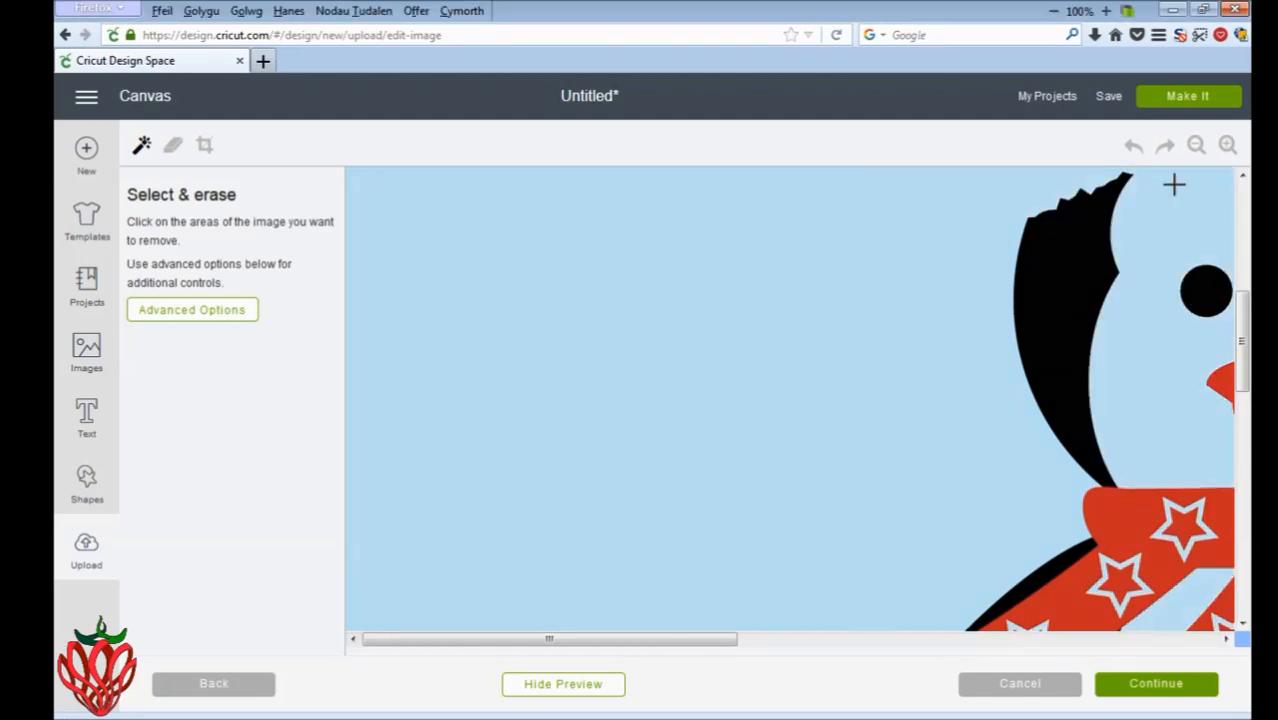
left_click(1196, 146)
left_click(1196, 146)
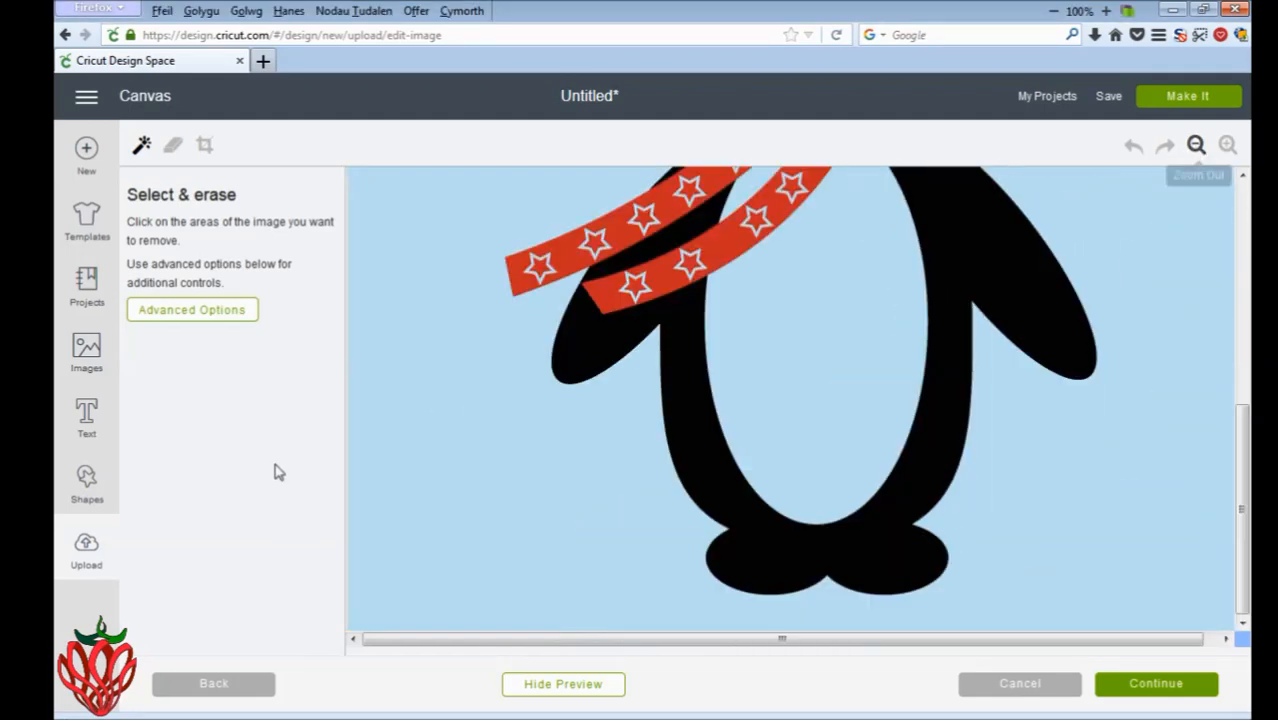
left_click(181, 312)
left_click_drag(157, 434, 120, 440)
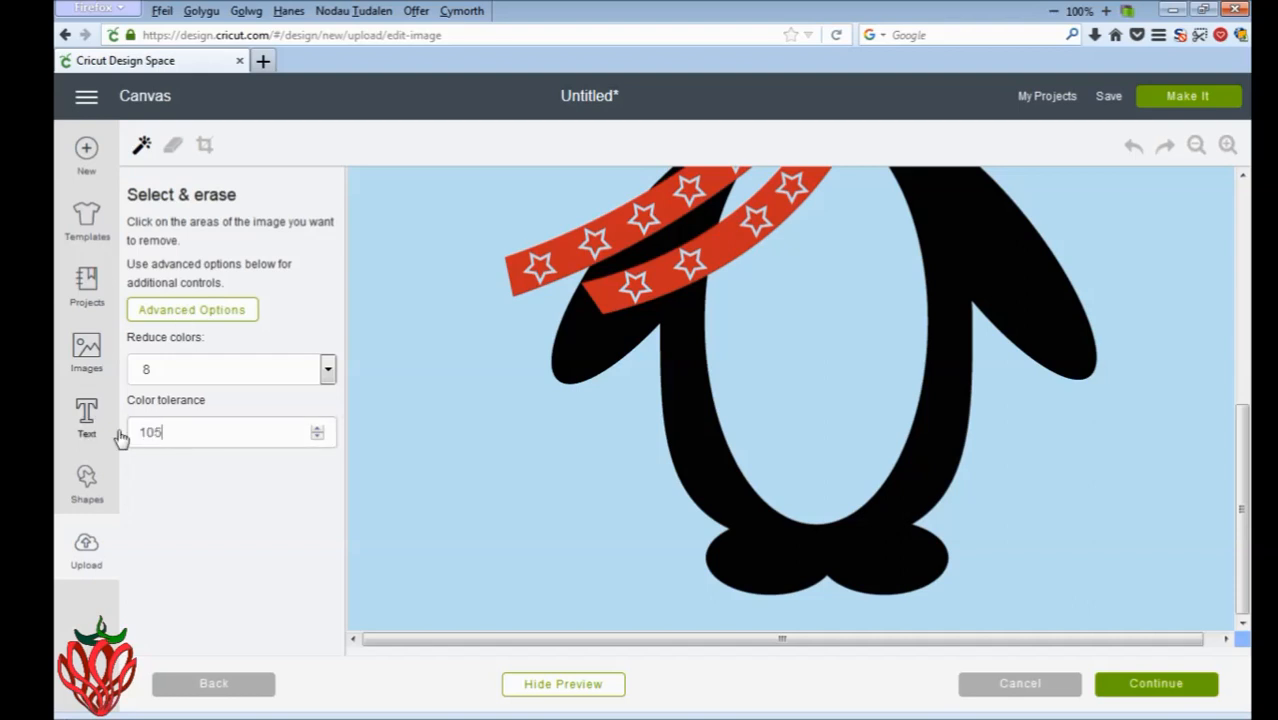
type("105")
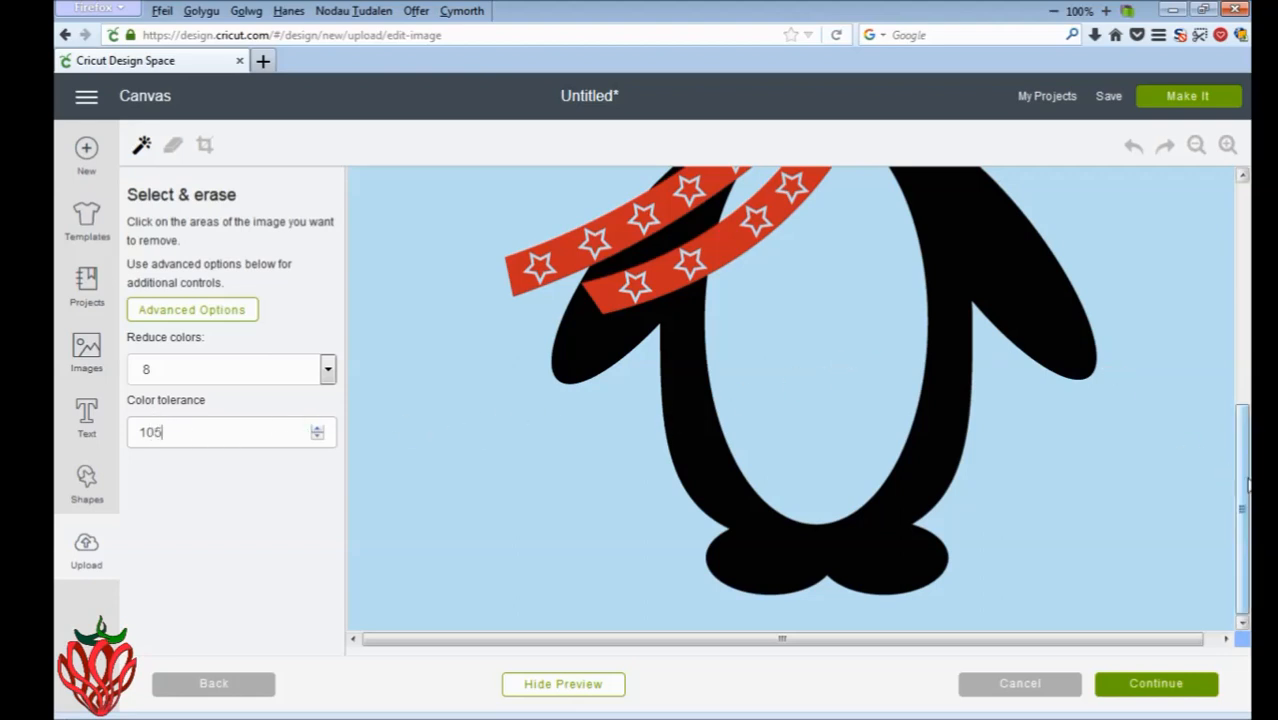
Step: Erase the blue background, the black patches on both sides of the head, the forehead tuft and one eye
left_click_drag(1240, 492, 1240, 337)
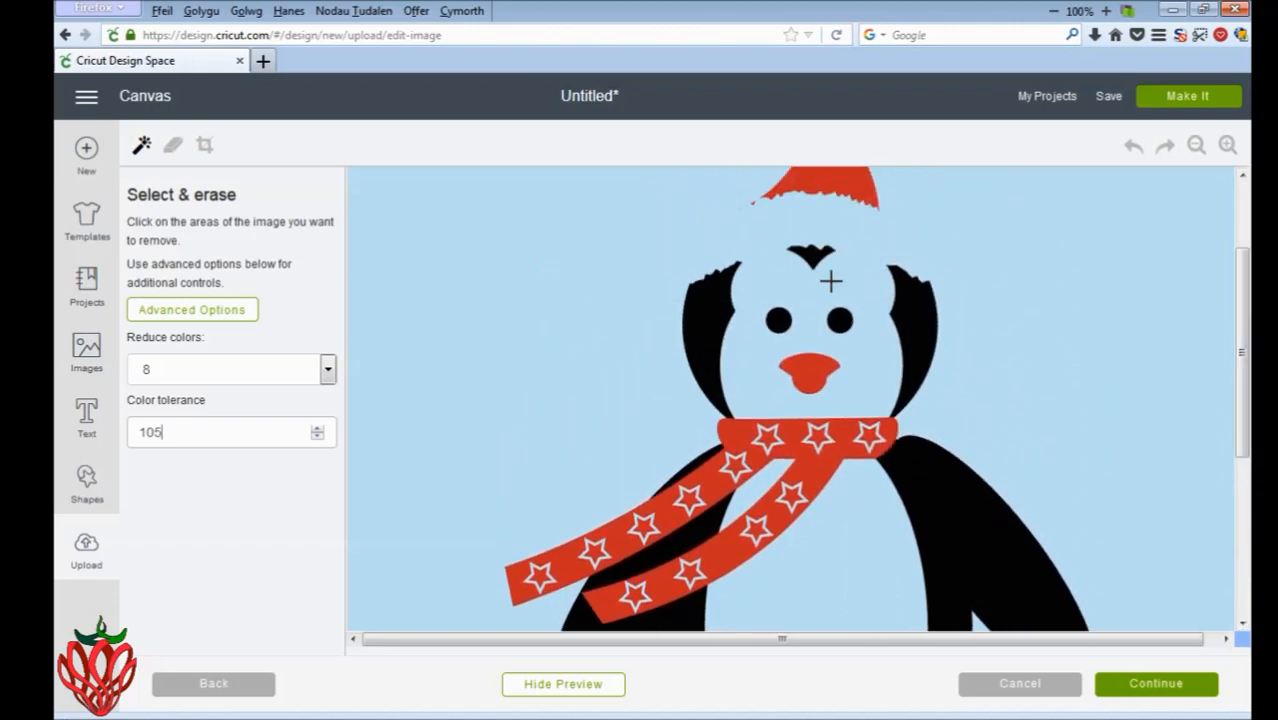
left_click(910, 304)
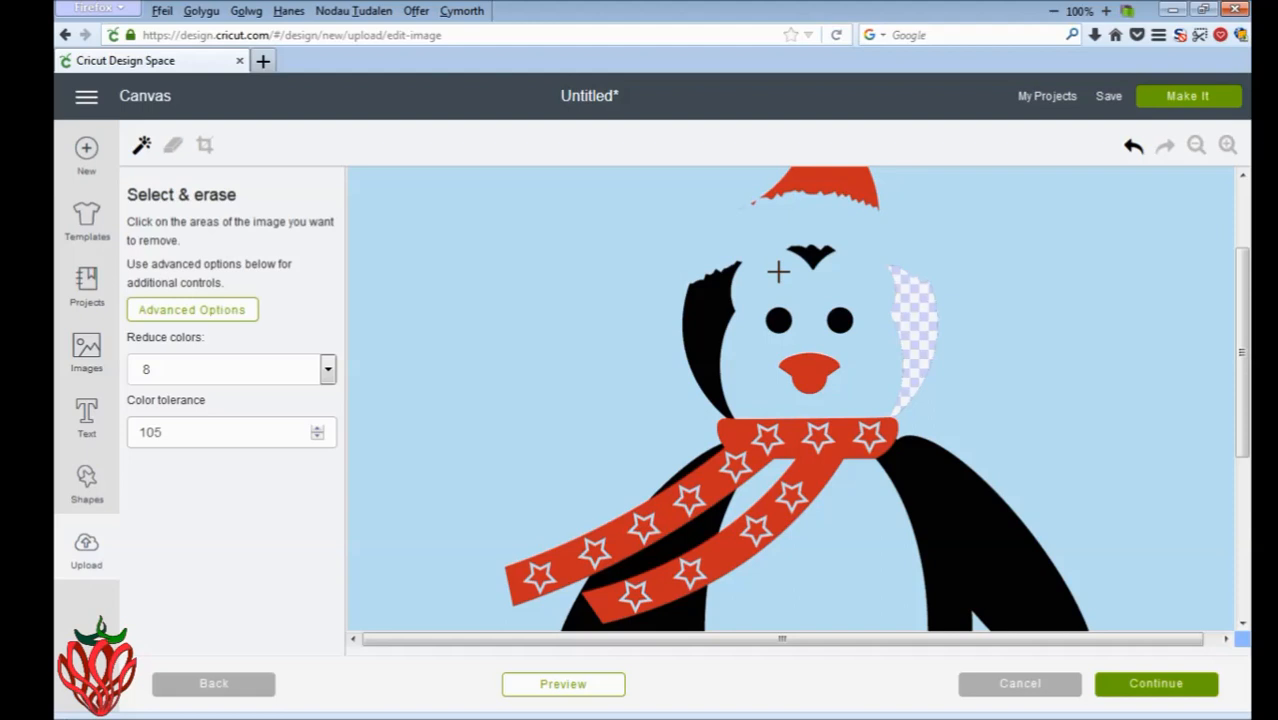
left_click(778, 271)
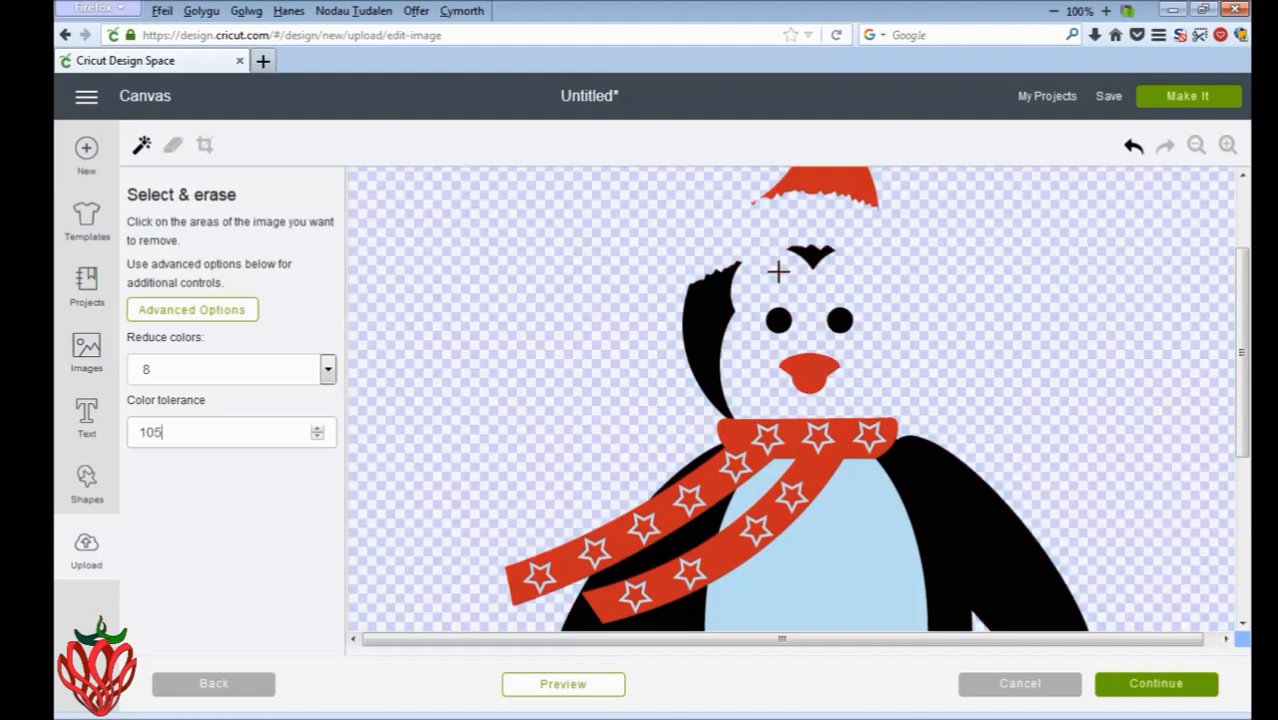
left_click(713, 300)
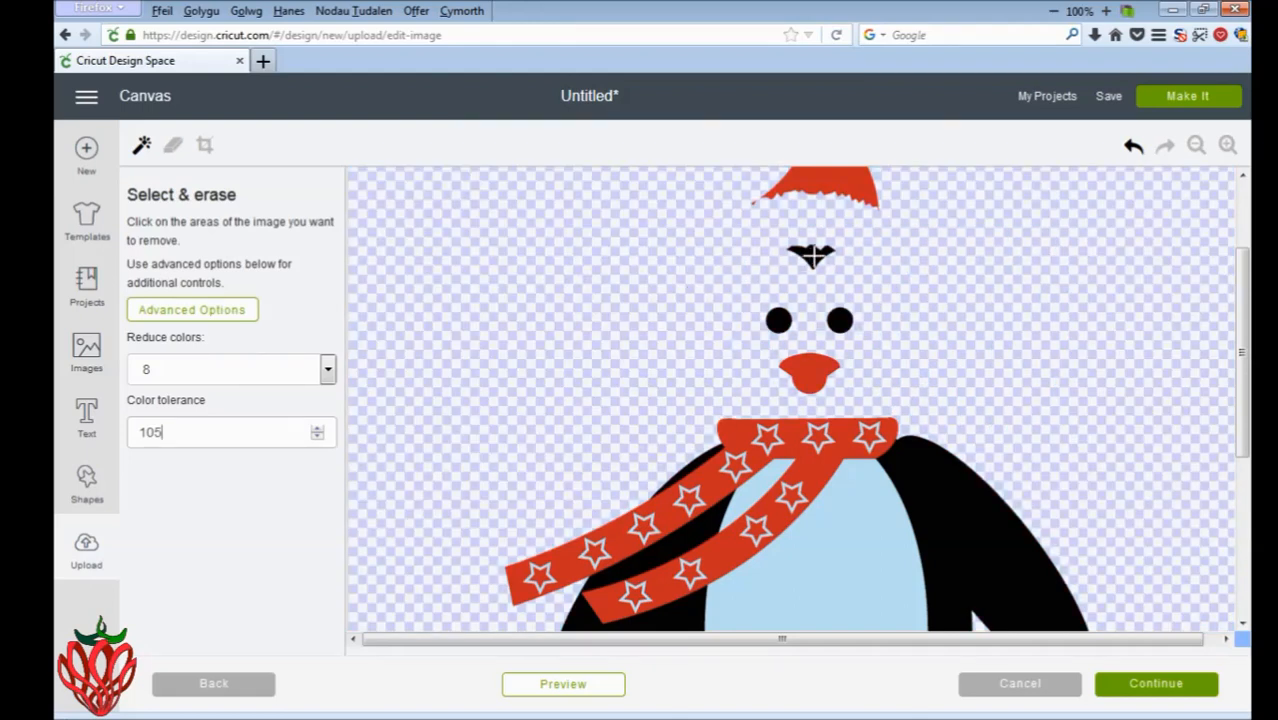
left_click(778, 322)
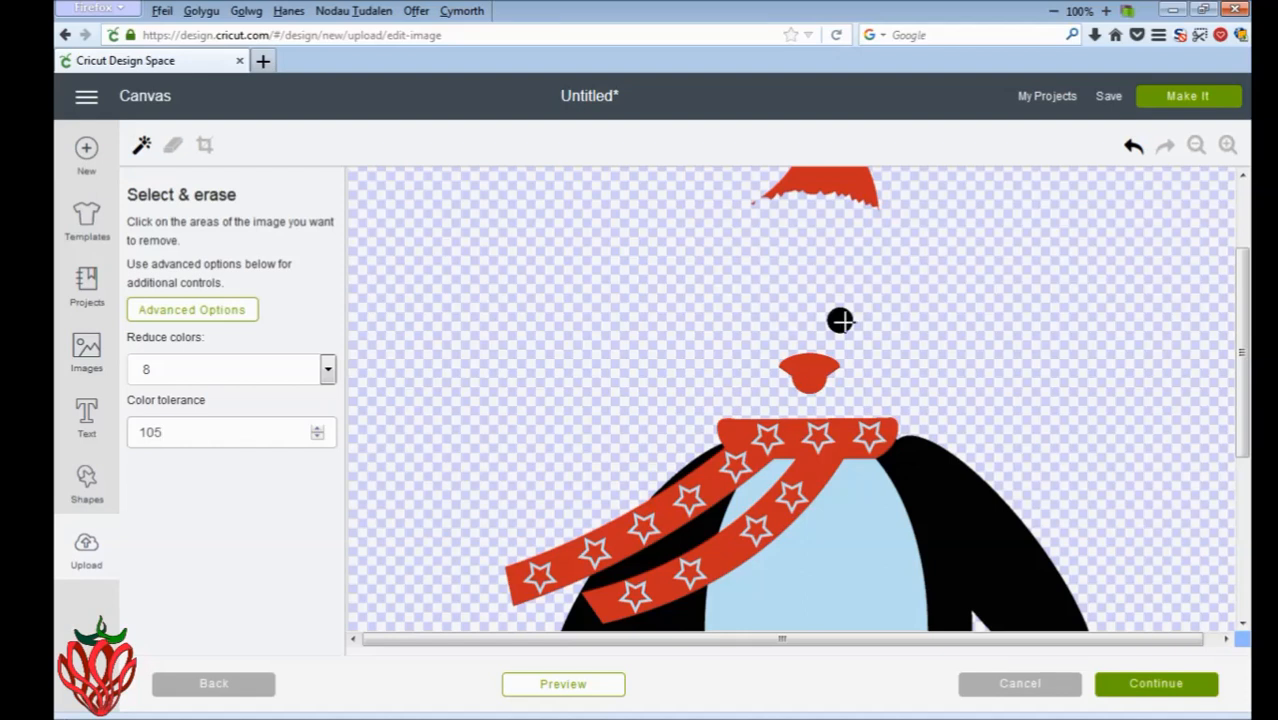
Step: Erase the blue belly, the black body and wings, the shoulder sliver beside the scarf and the remaining eye
left_click(790, 480)
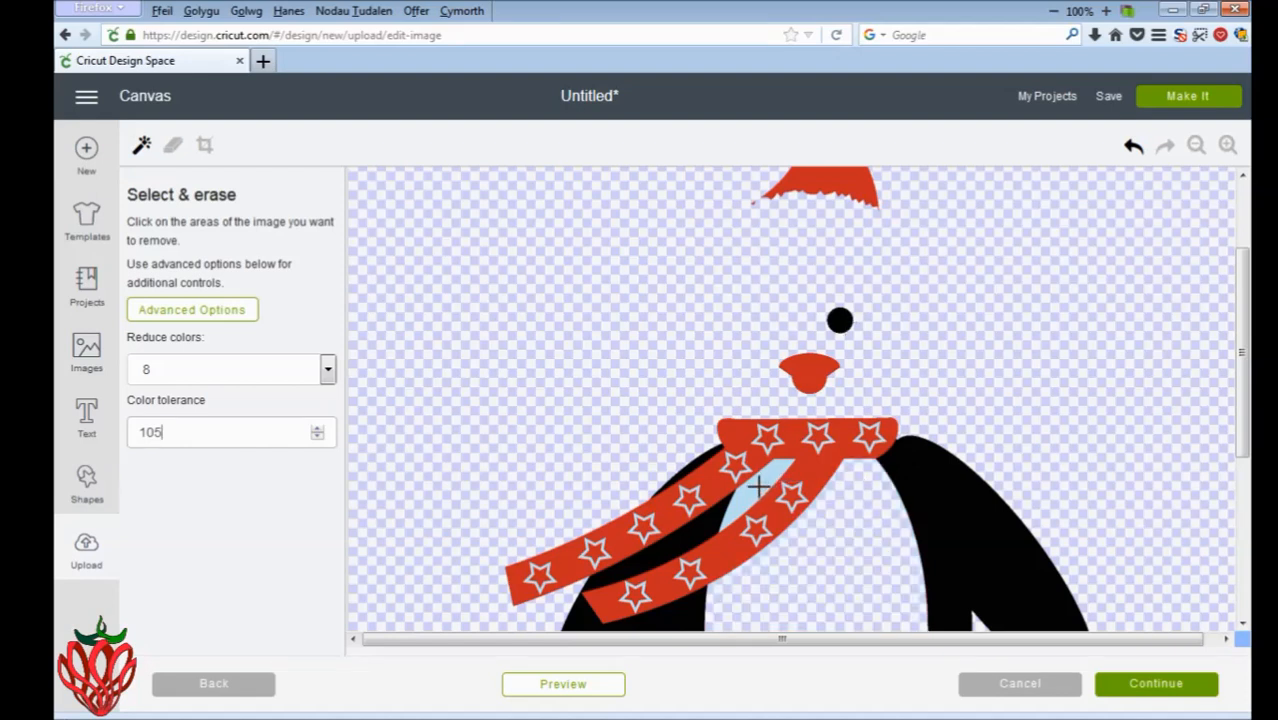
left_click(700, 522)
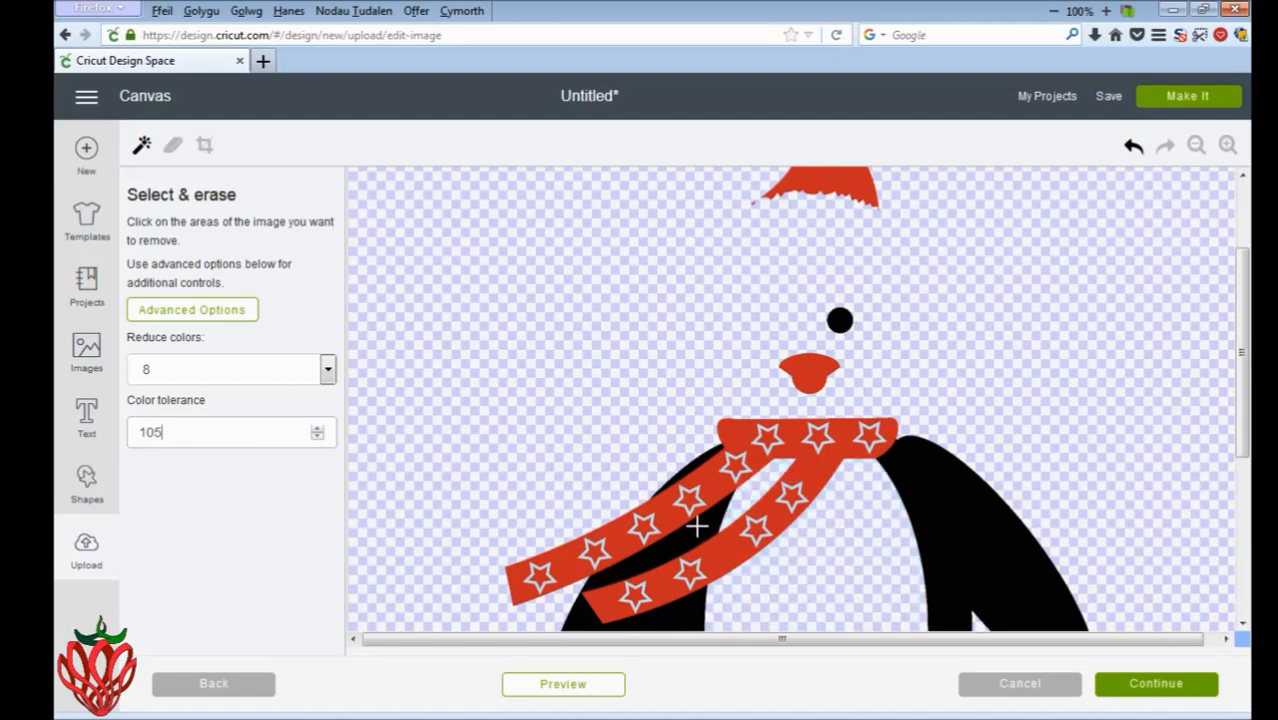
left_click(931, 502)
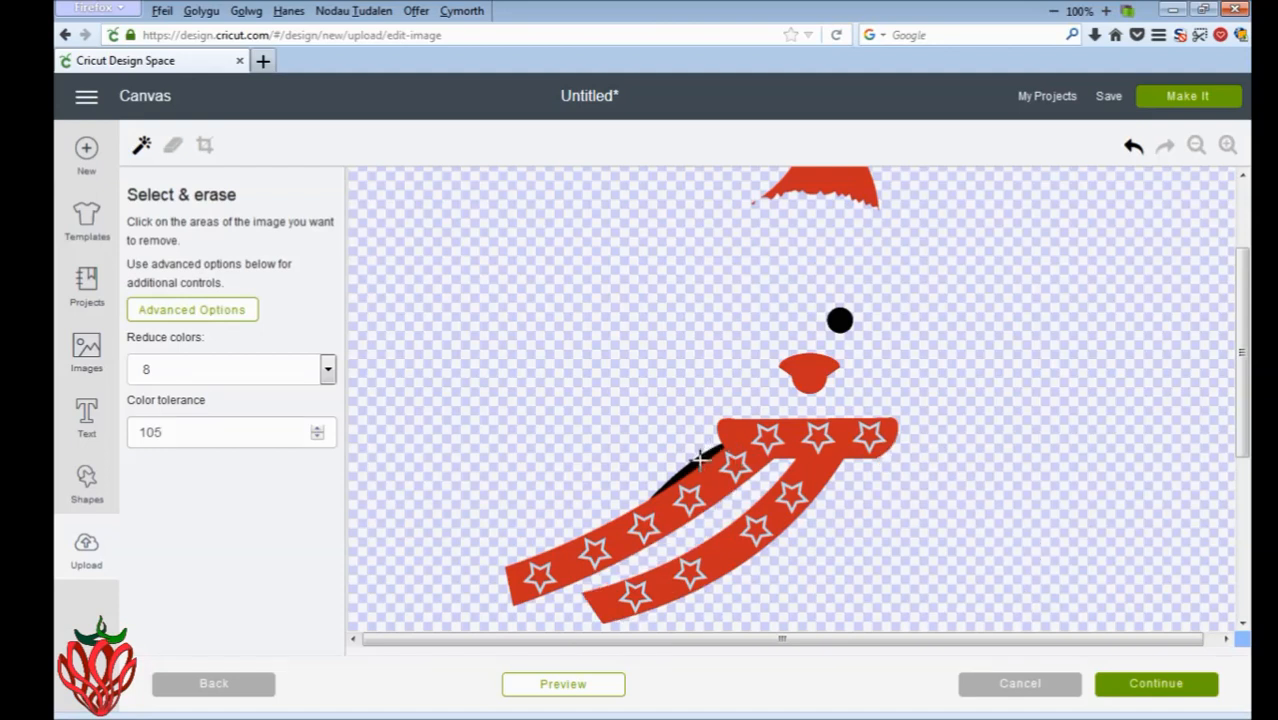
left_click(698, 458)
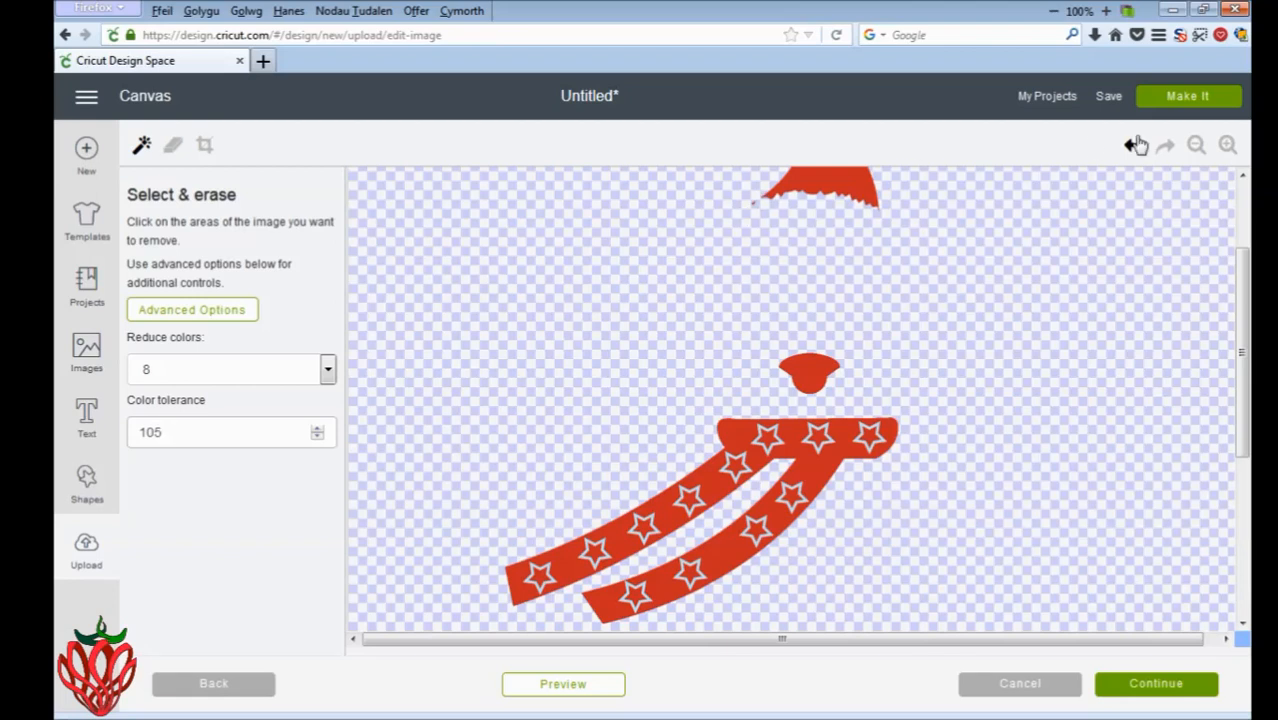
Step: Erase the small stray red speck beside the lower edge of the hat
left_click(1226, 146)
left_click(1226, 146)
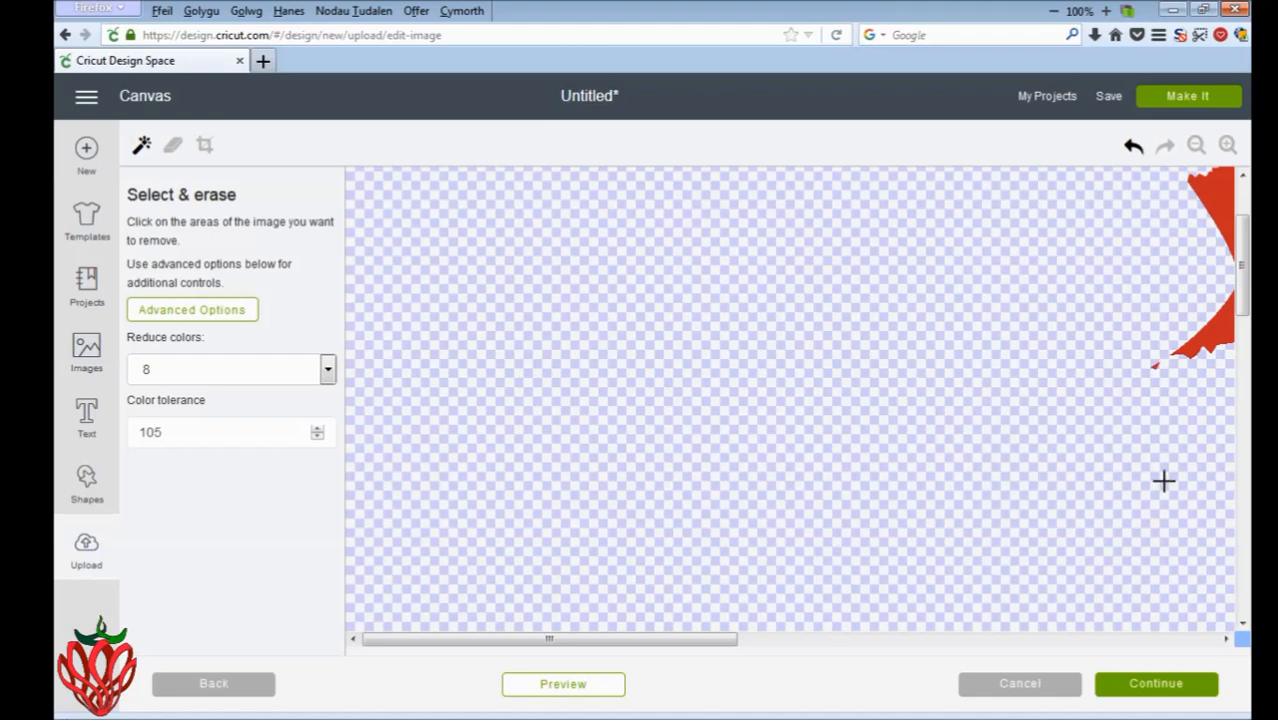
left_click(1196, 146)
left_click(1196, 146)
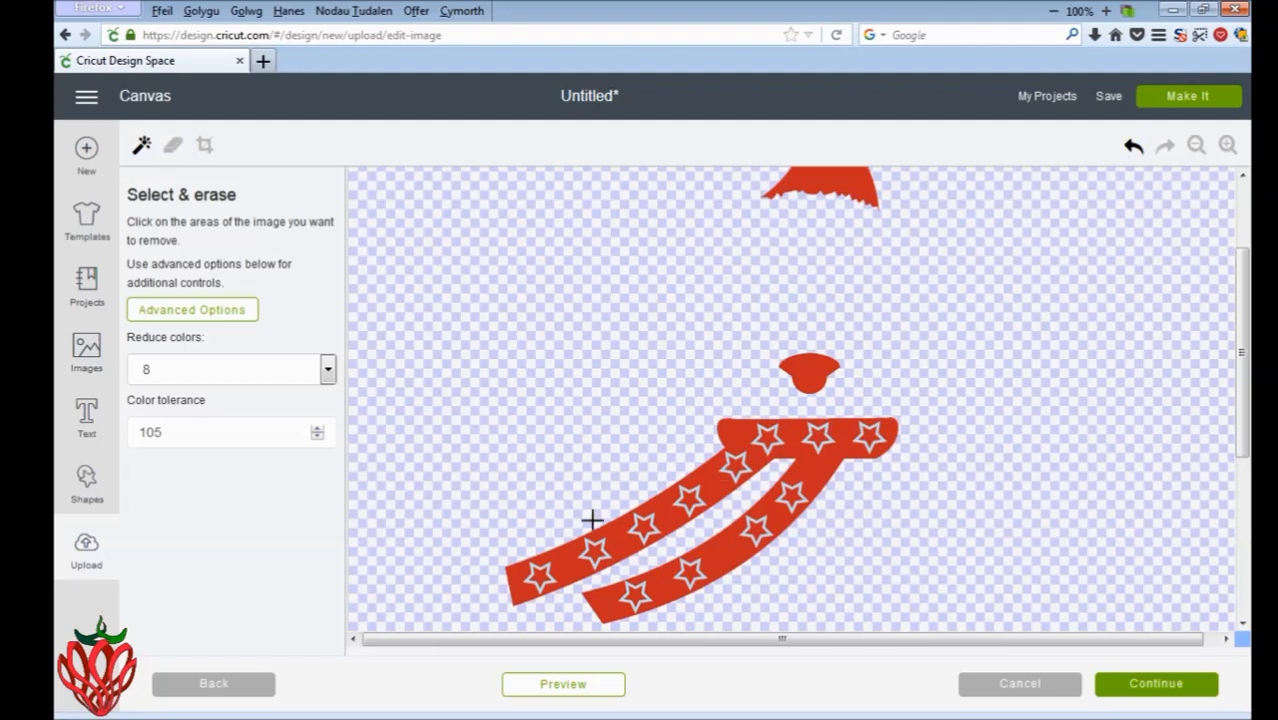
Step: Preview the remaining hat, beak and scarf and save them as a cut image named "christmas-penguin red"
left_click(595, 686)
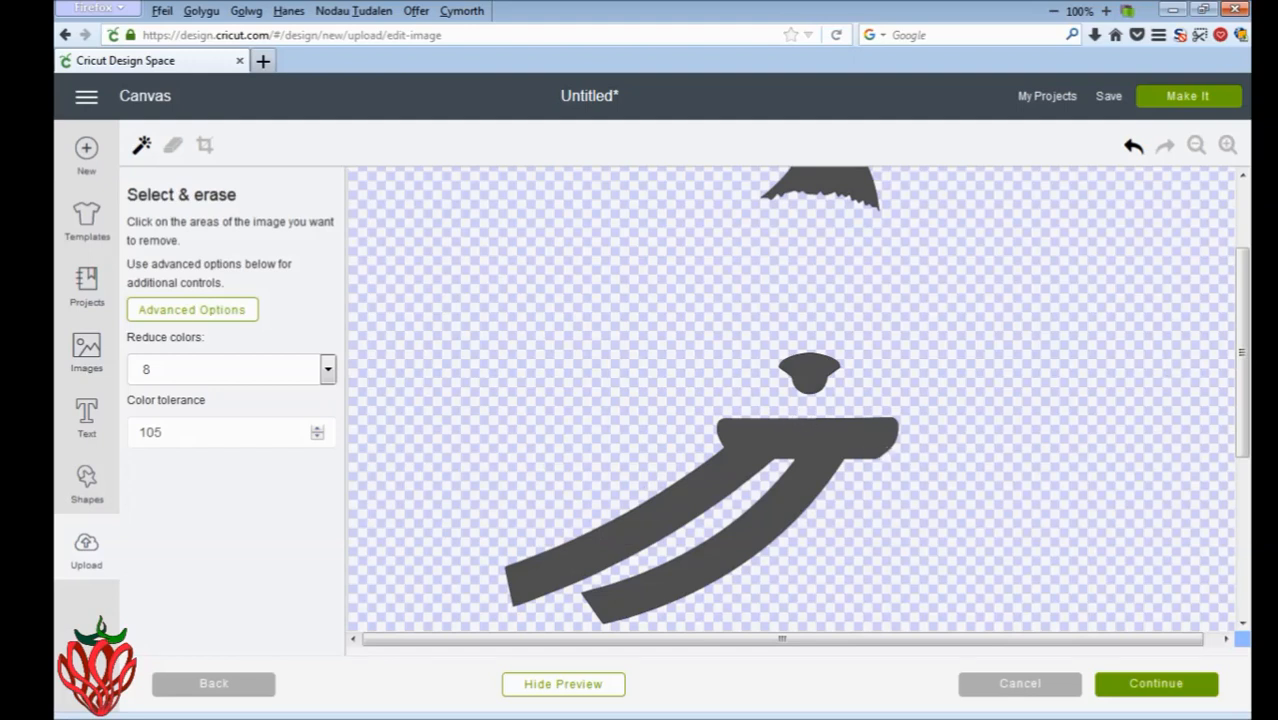
left_click(1196, 146)
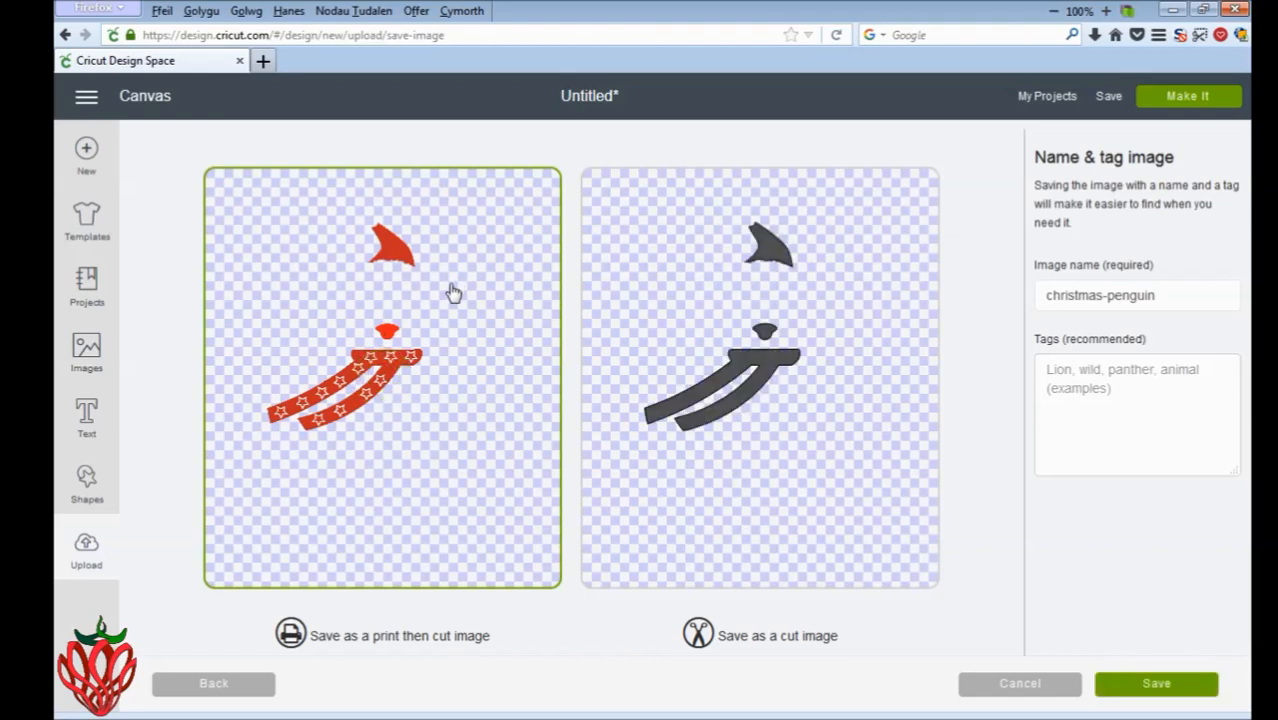
left_click(722, 395)
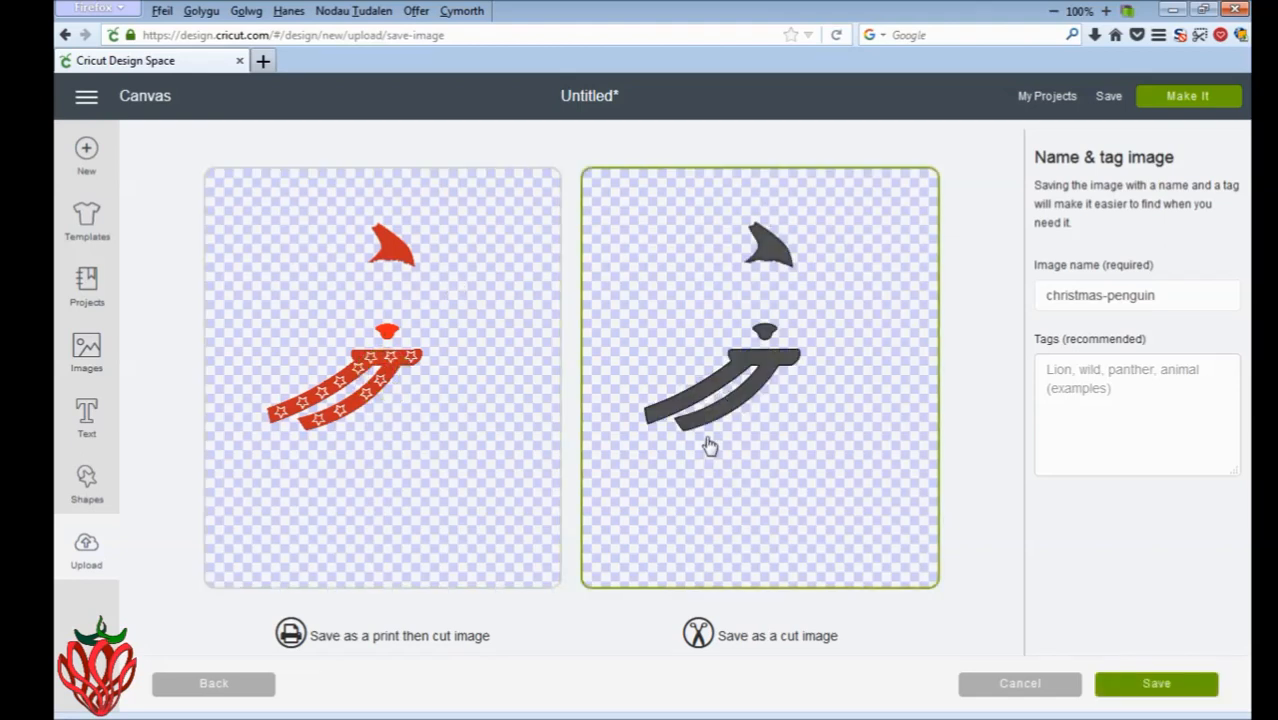
left_click(1170, 296)
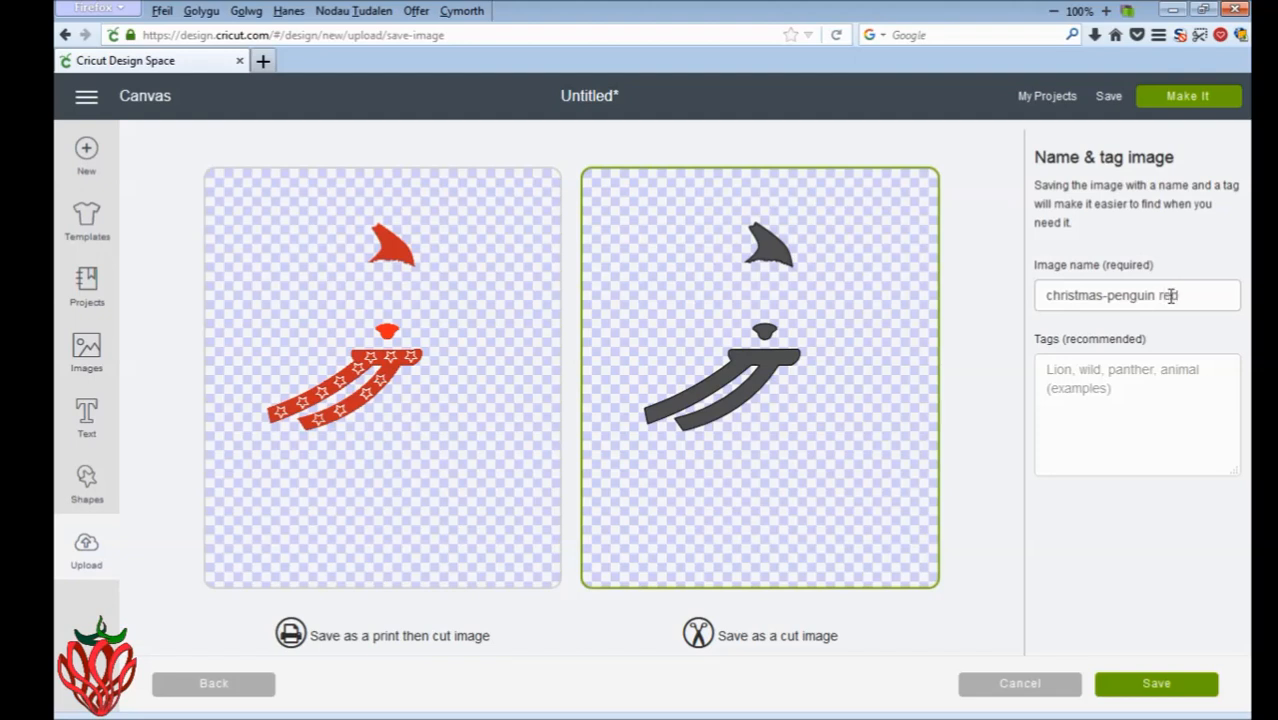
left_click(1179, 685)
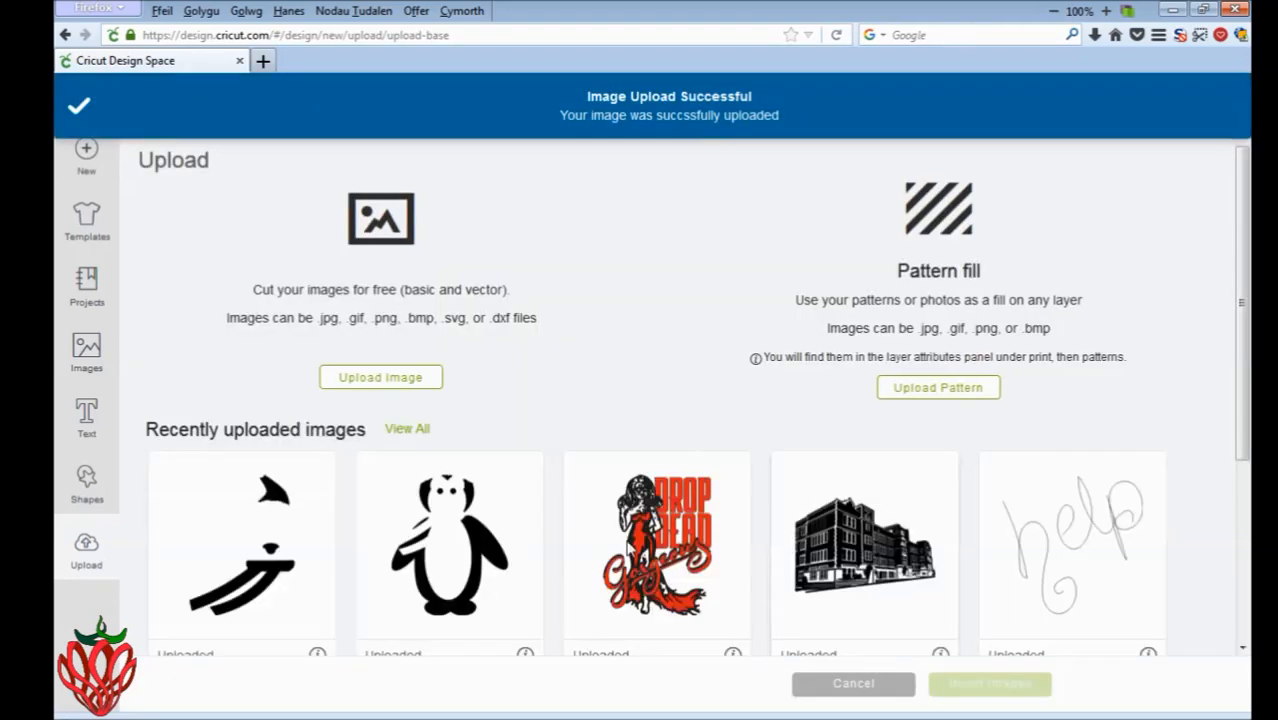
Step: Insert the uploaded christmas-penguin red image onto the canvas
left_click(289, 580)
left_click(969, 684)
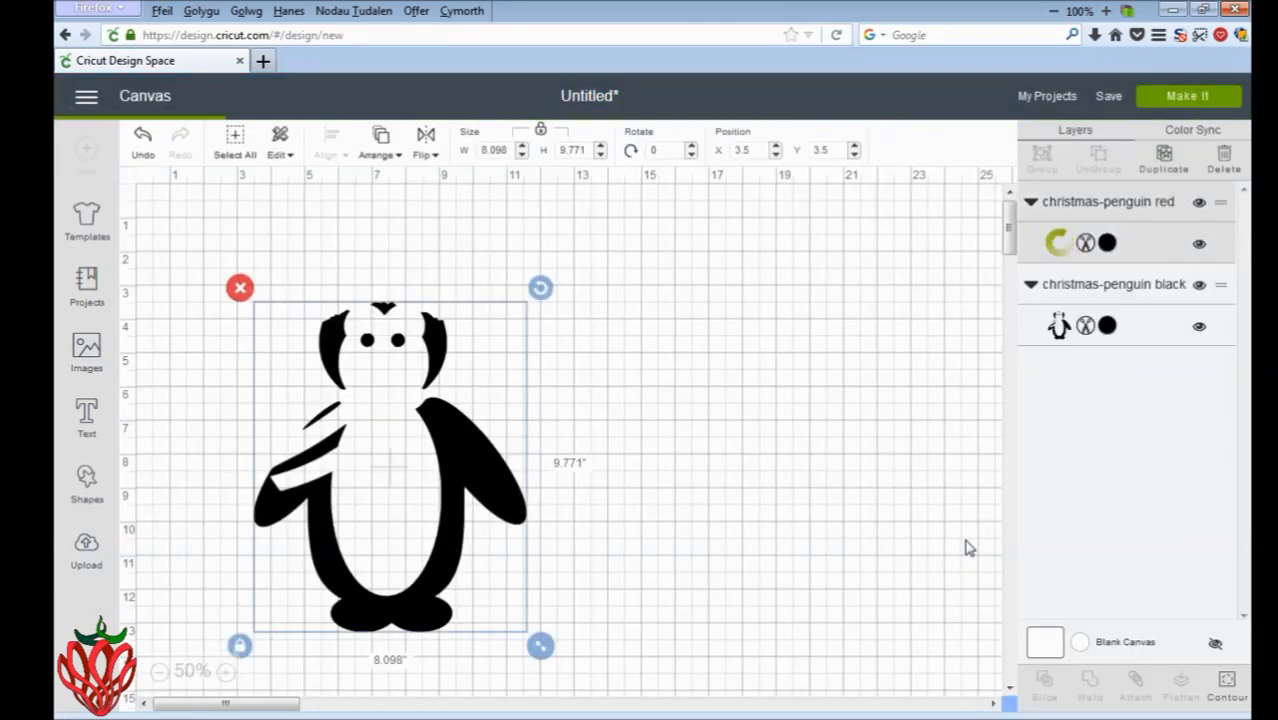
Step: Colour the christmas-penguin red layer #E6212E and align its hat, beak and scarf on the black penguin, at about X 2.8, Y 1.3
left_click(1106, 245)
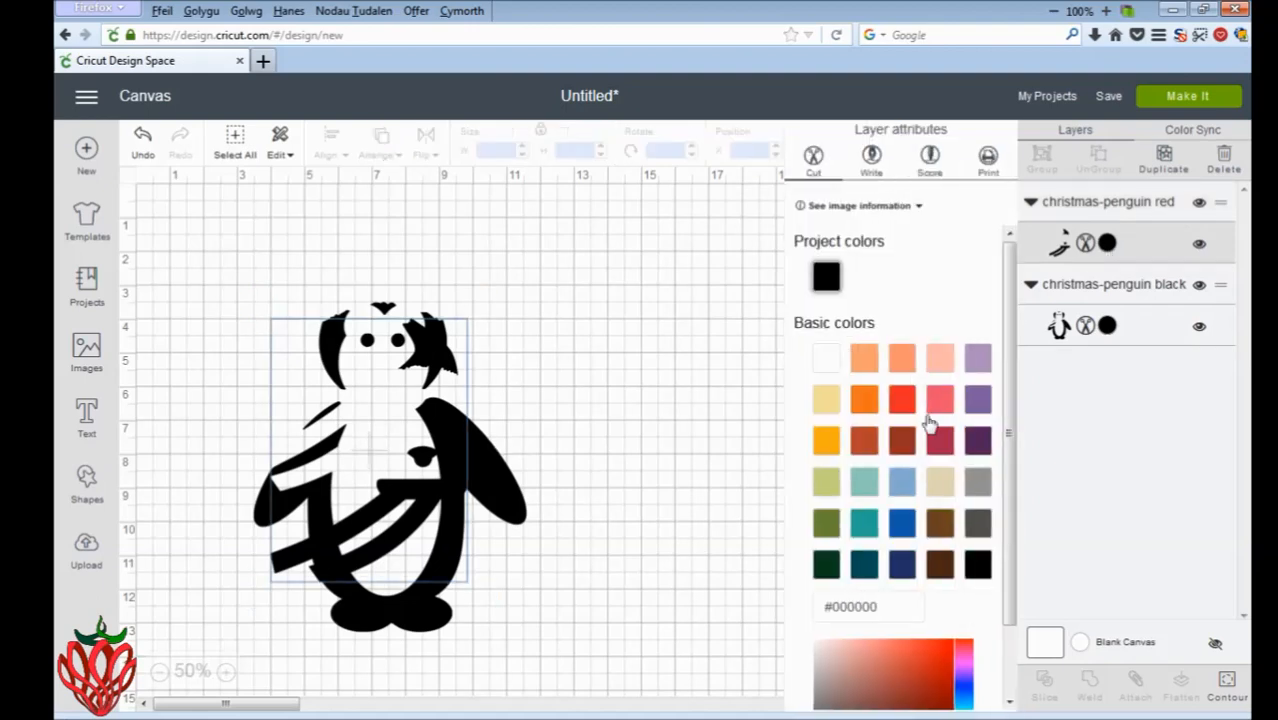
left_click(900, 401)
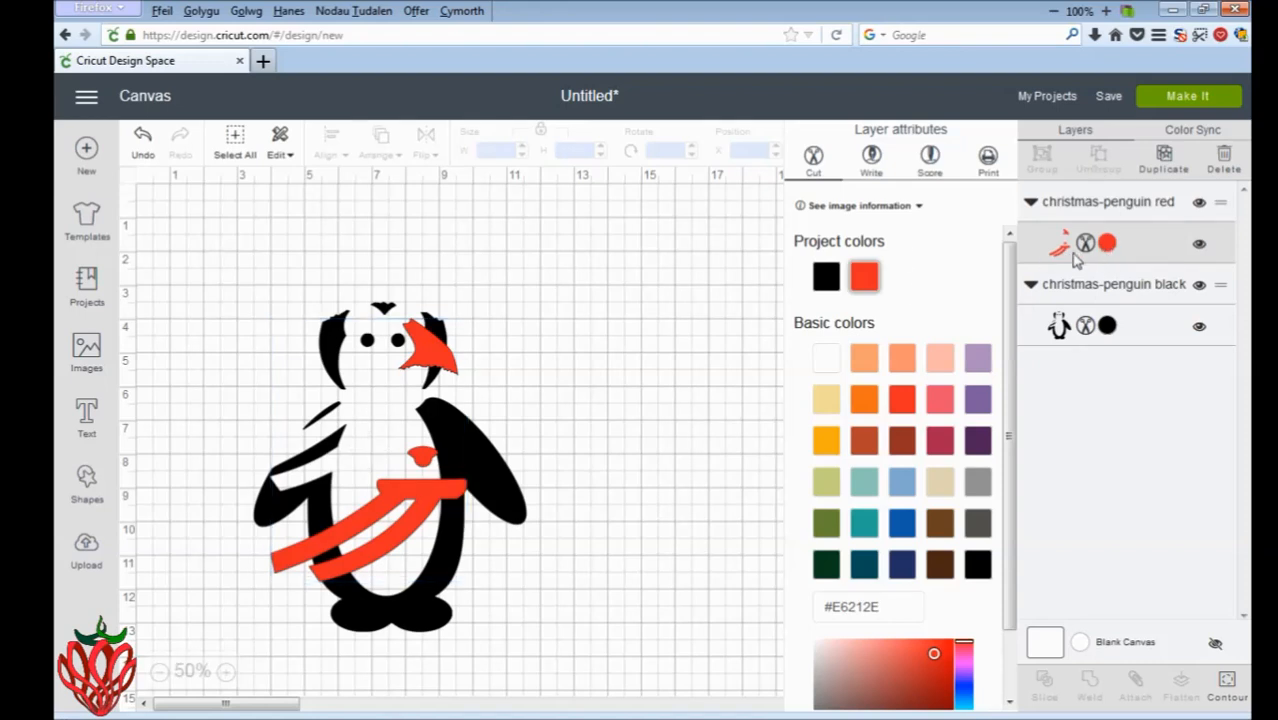
left_click_drag(420, 503, 382, 400)
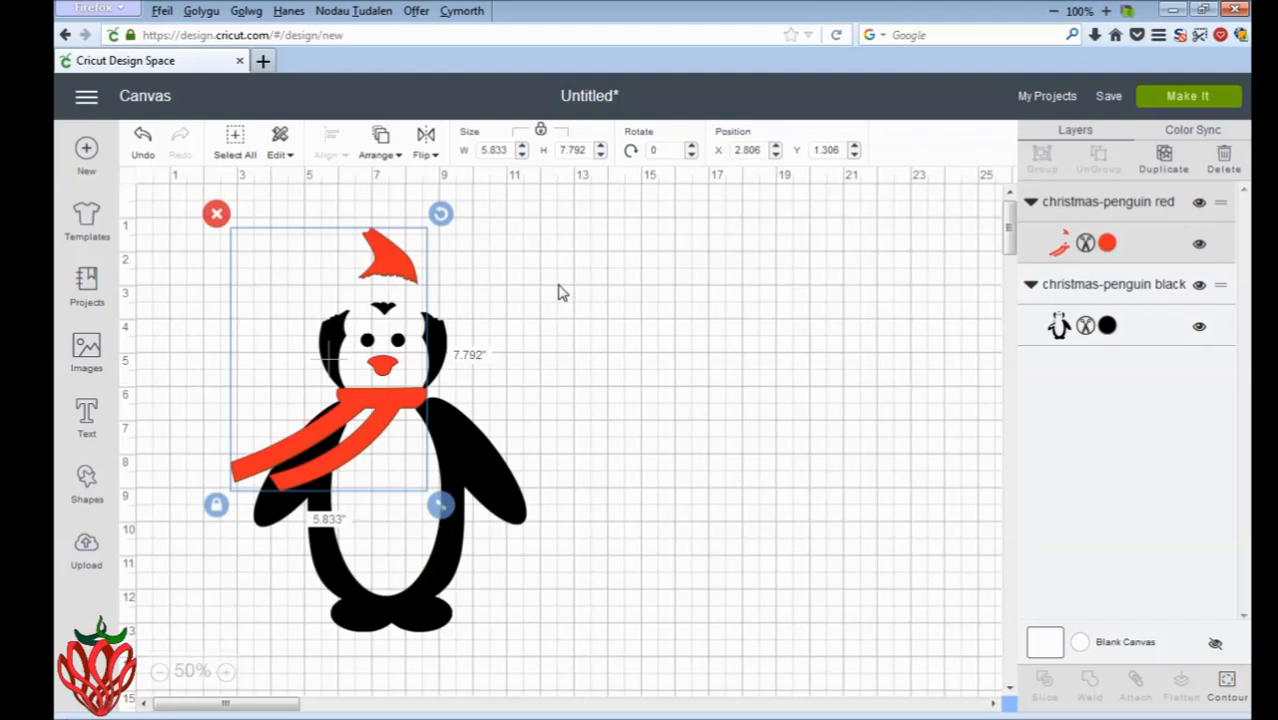
Step: Load the original Christmas penguin image once more for another upload
left_click(84, 552)
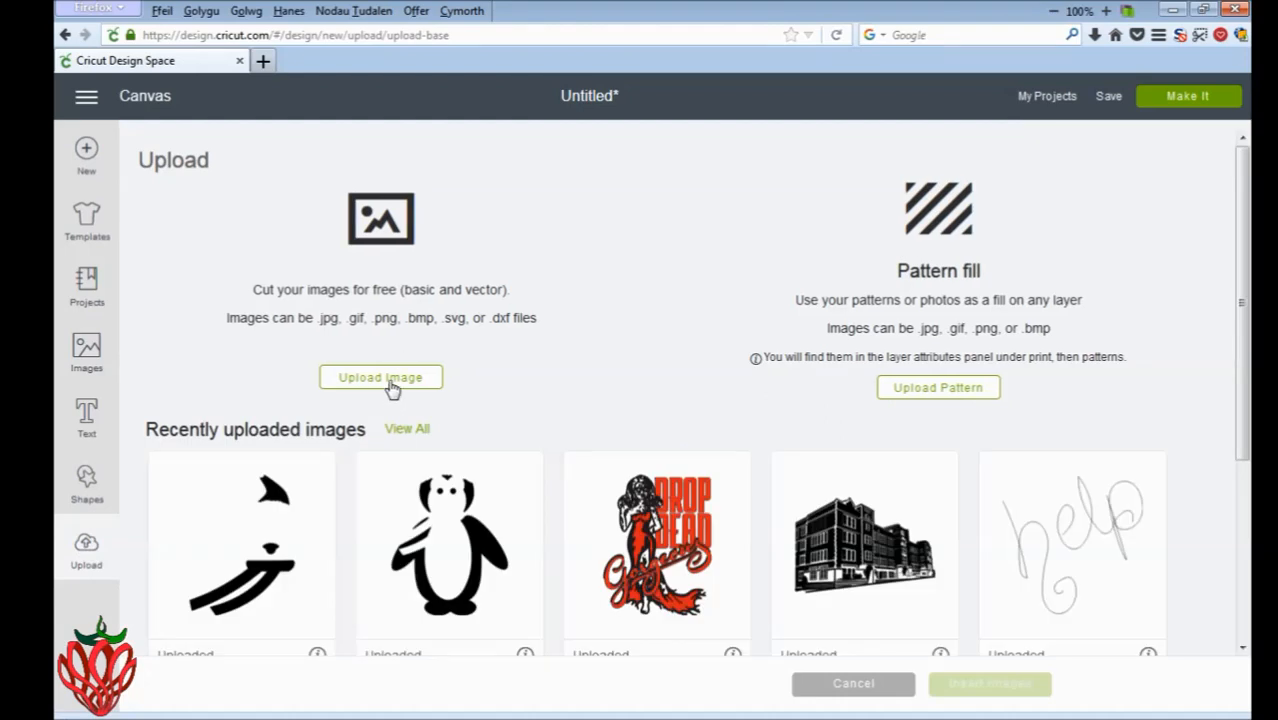
left_click(390, 380)
left_click_drag(817, 200, 763, 210)
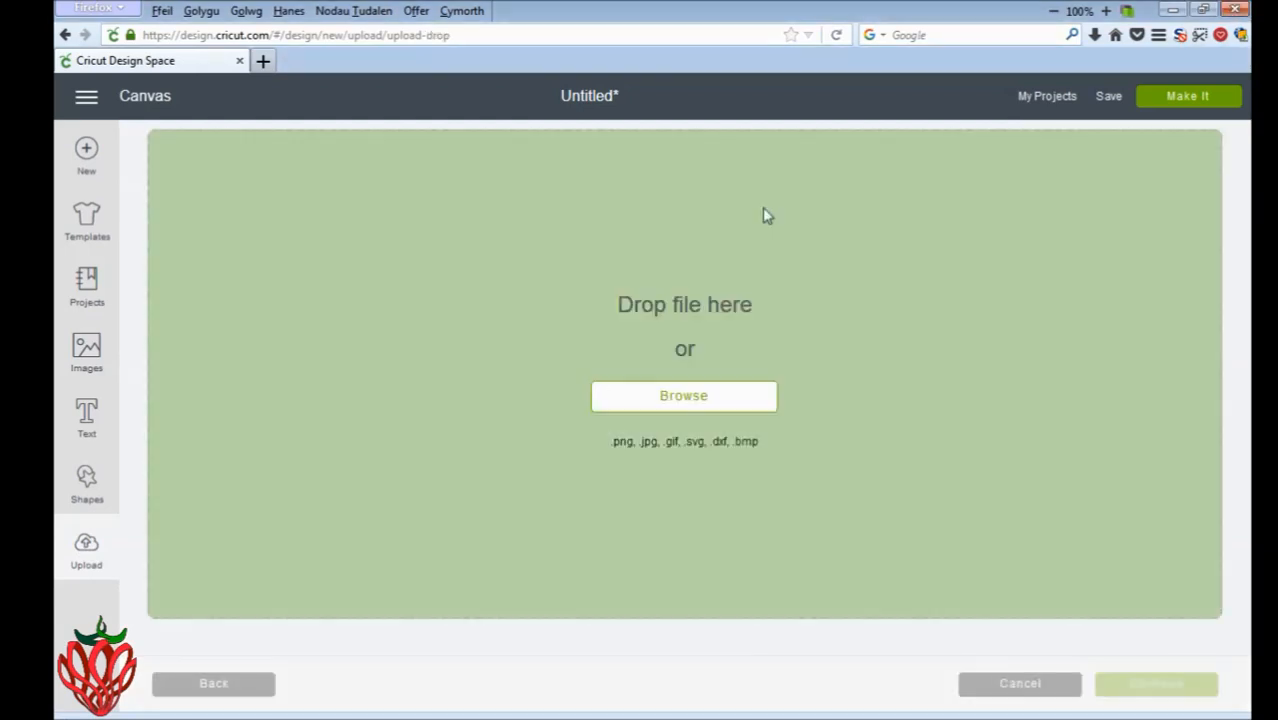
left_click_drag(697, 405, 704, 410)
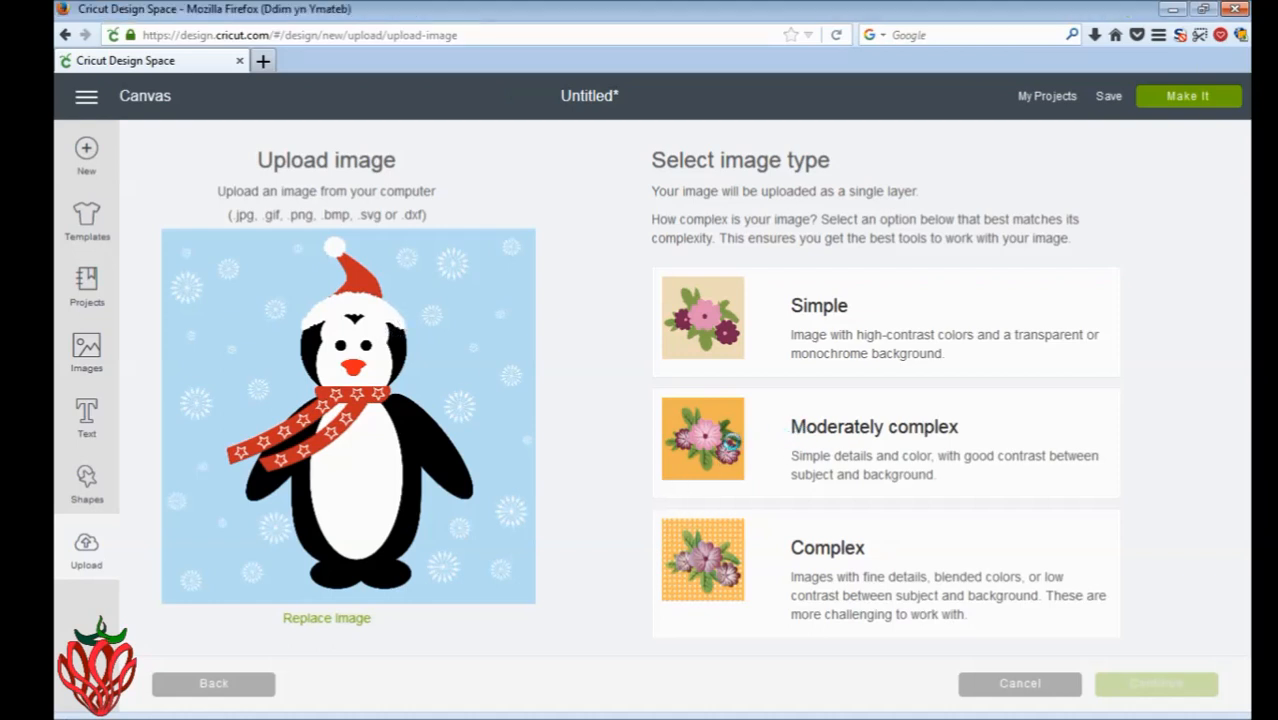
Step: Set the penguin image's type to Moderately complex and open the advanced options for selecting and erasing
left_click(728, 455)
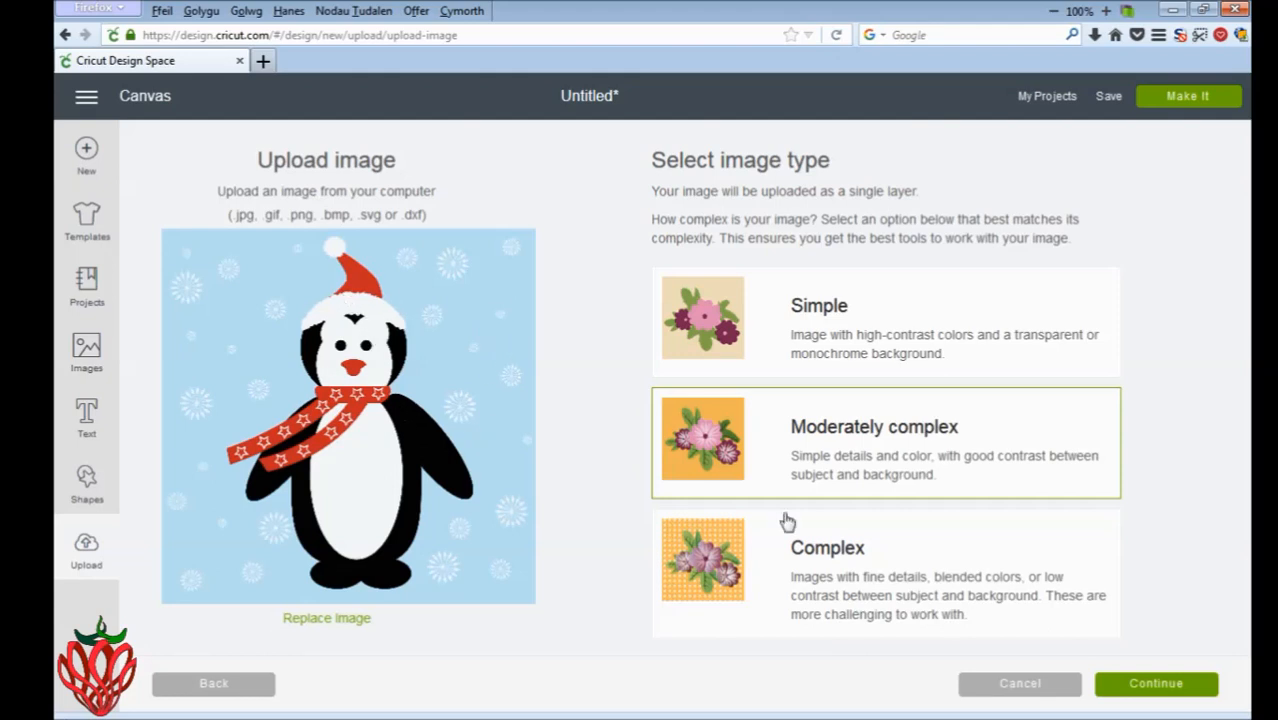
left_click(1168, 690)
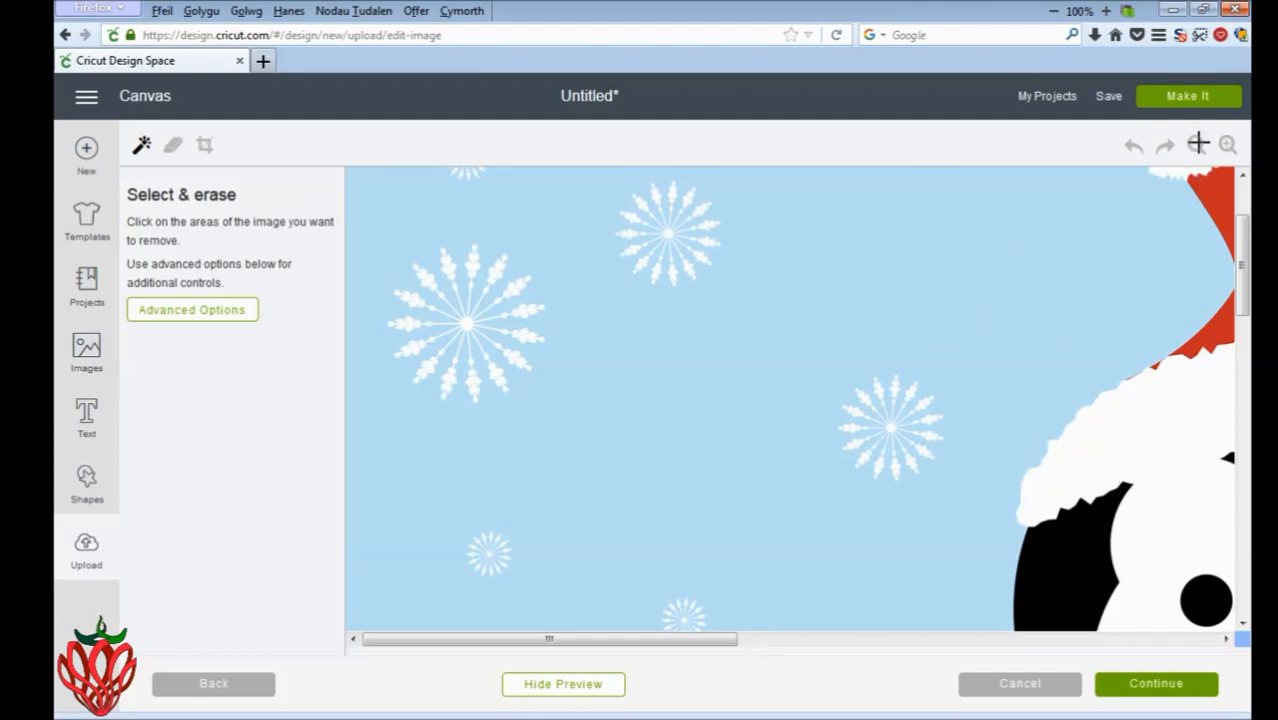
left_click(219, 321)
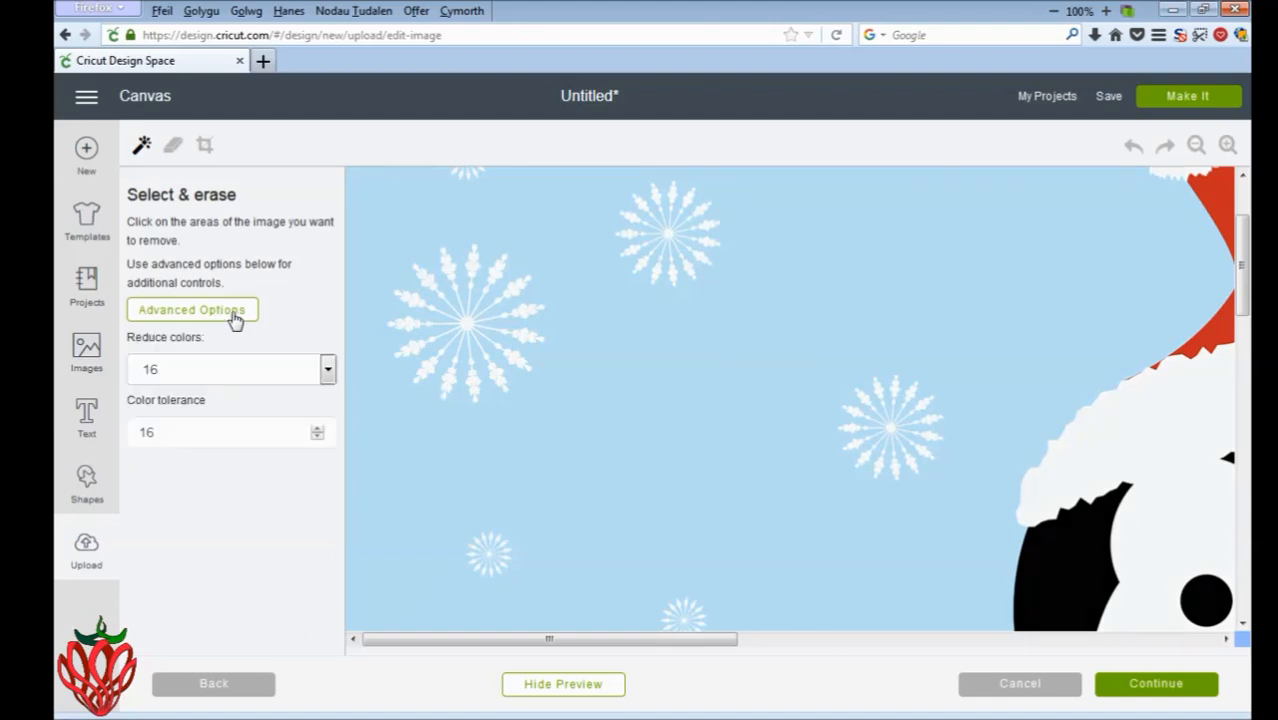
Step: Set the colour tolerance to 200 and erase the penguin's black body with the scarf, its forehead marking and its eyes
left_click(1196, 146)
left_click(1196, 146)
left_click(1196, 146)
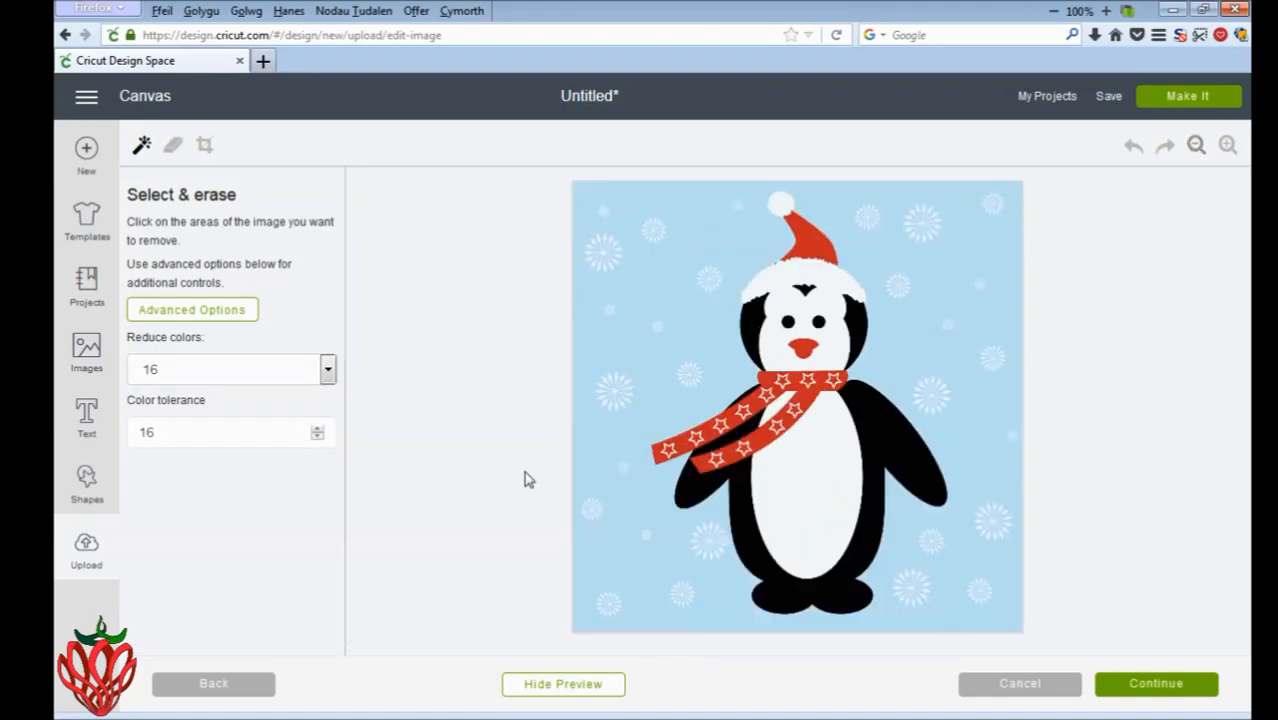
left_click_drag(158, 432, 129, 434)
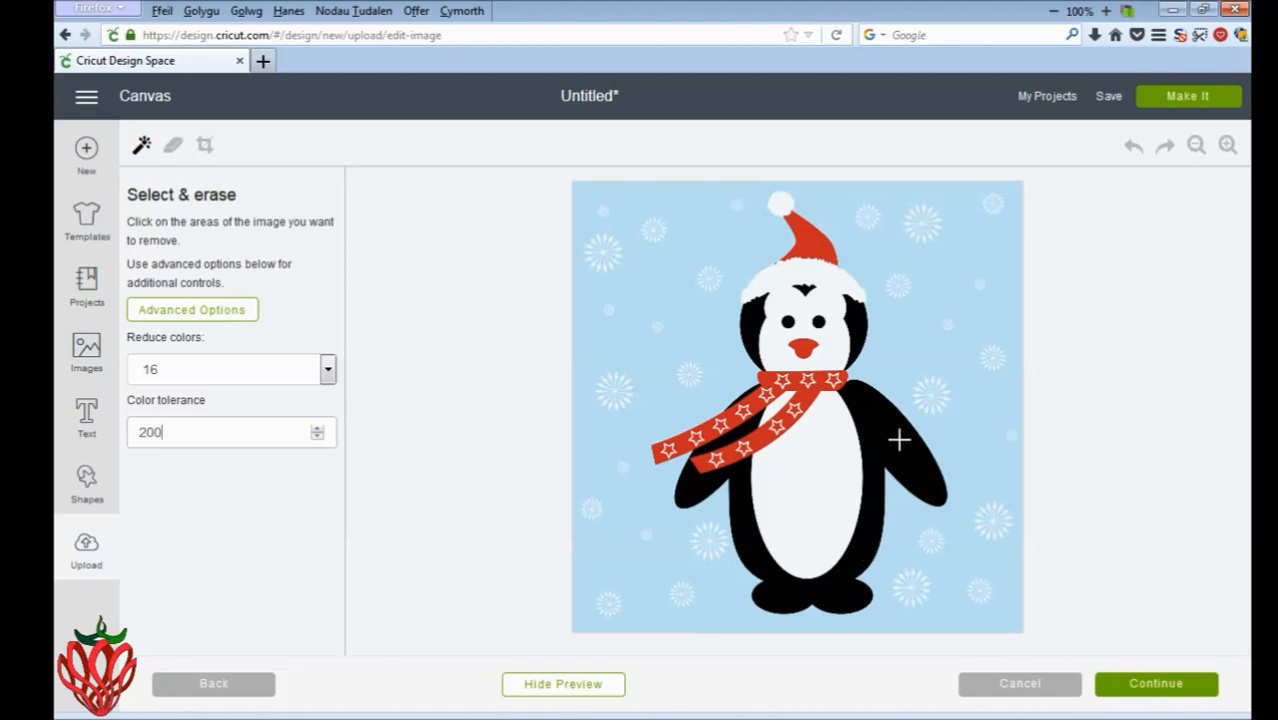
left_click(899, 440)
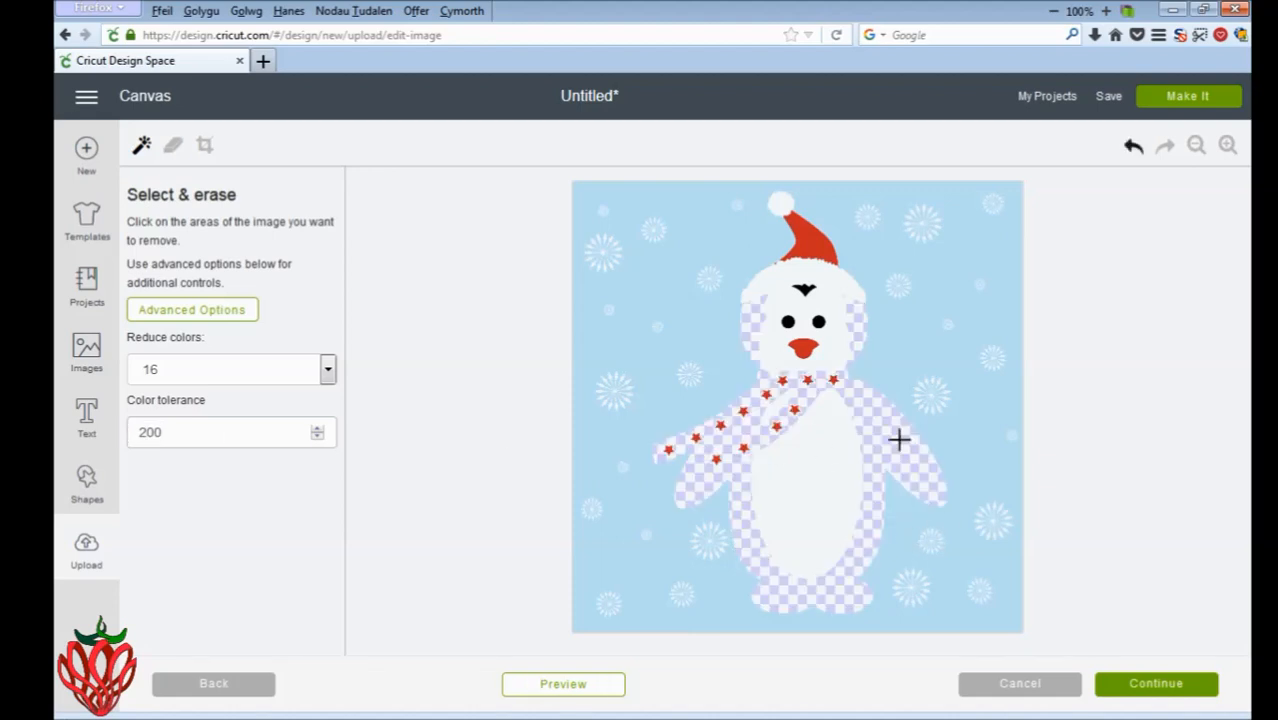
left_click(805, 295)
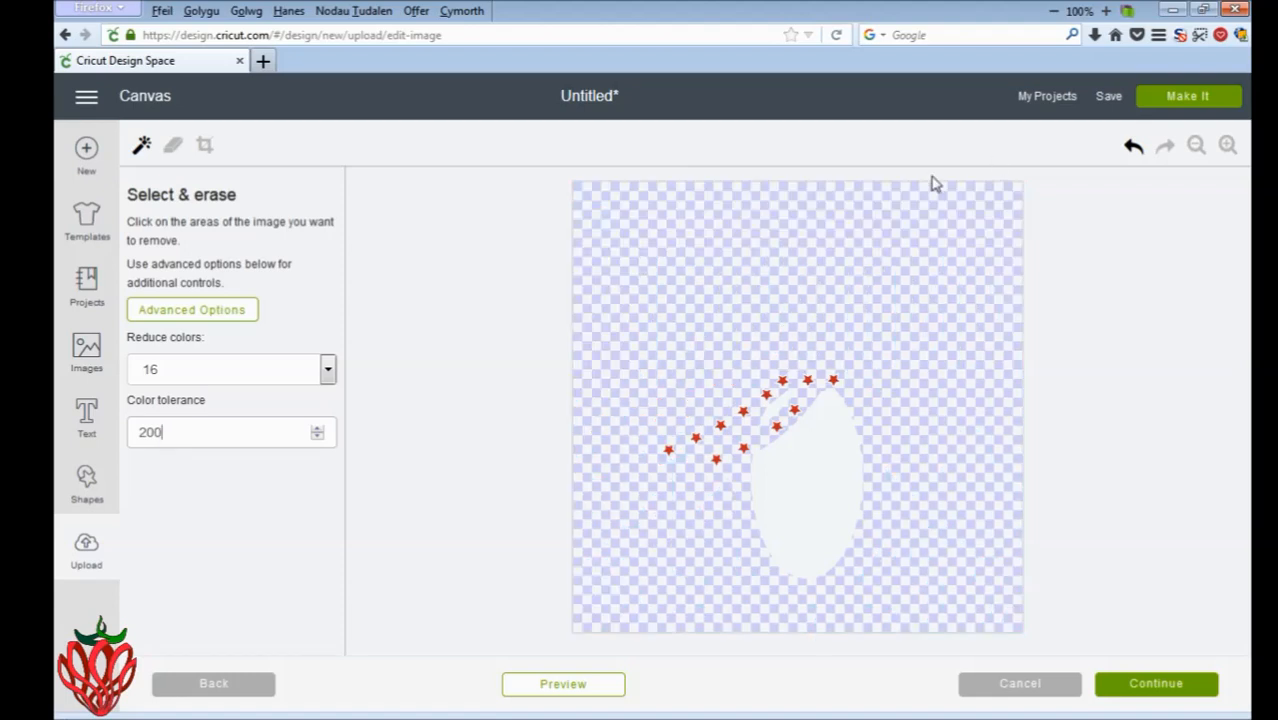
left_click(1133, 147)
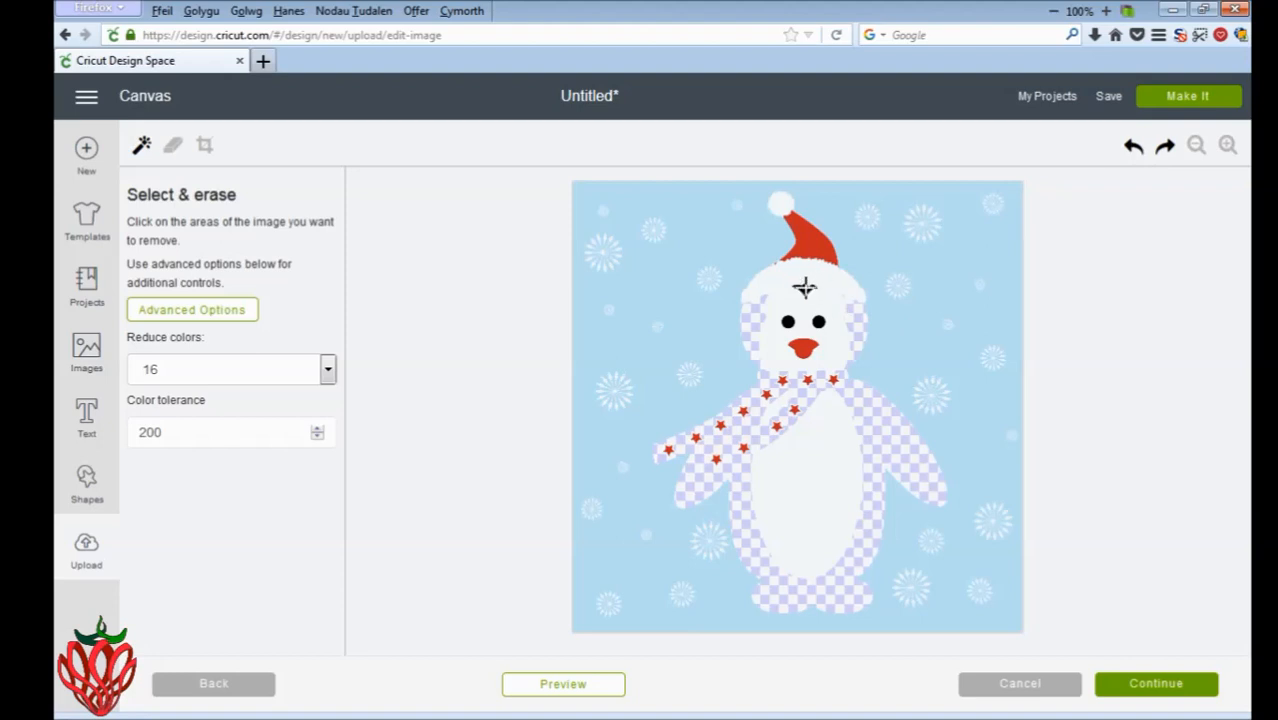
left_click(788, 318)
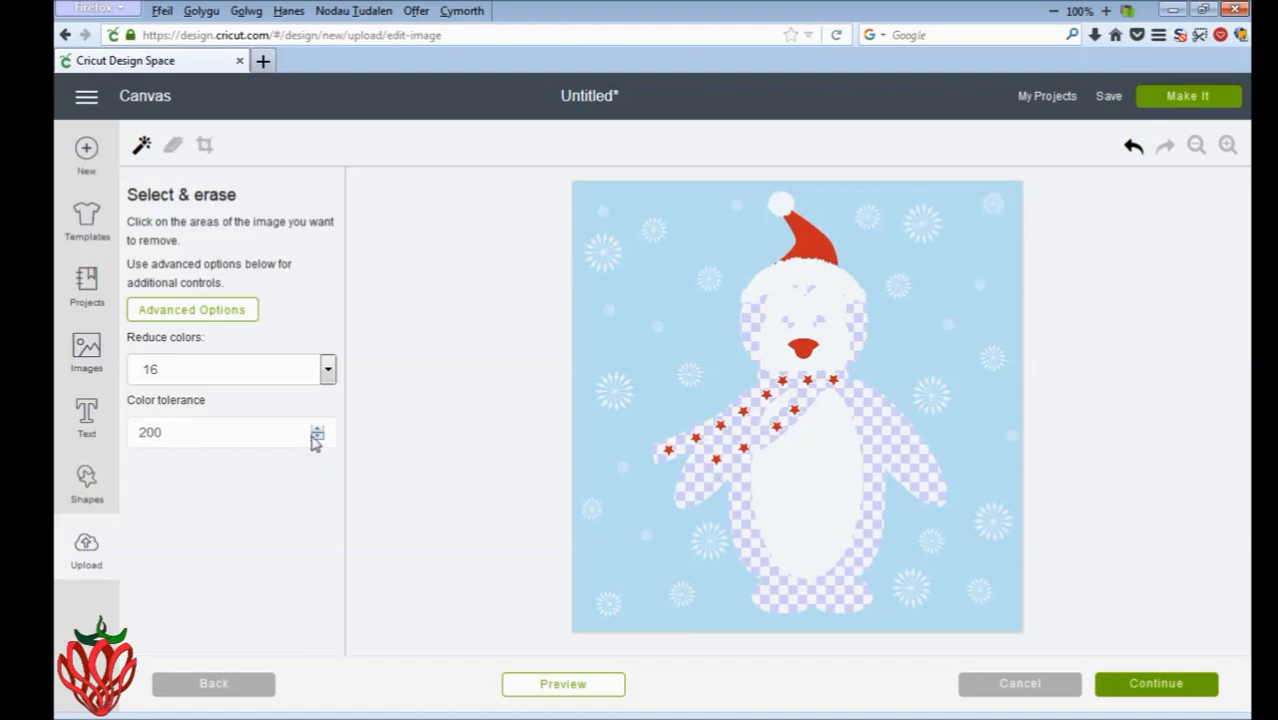
Step: Set the colour tolerance to 105 and erase the red part of the hat and the red beak
double_click(150, 432)
type("105")
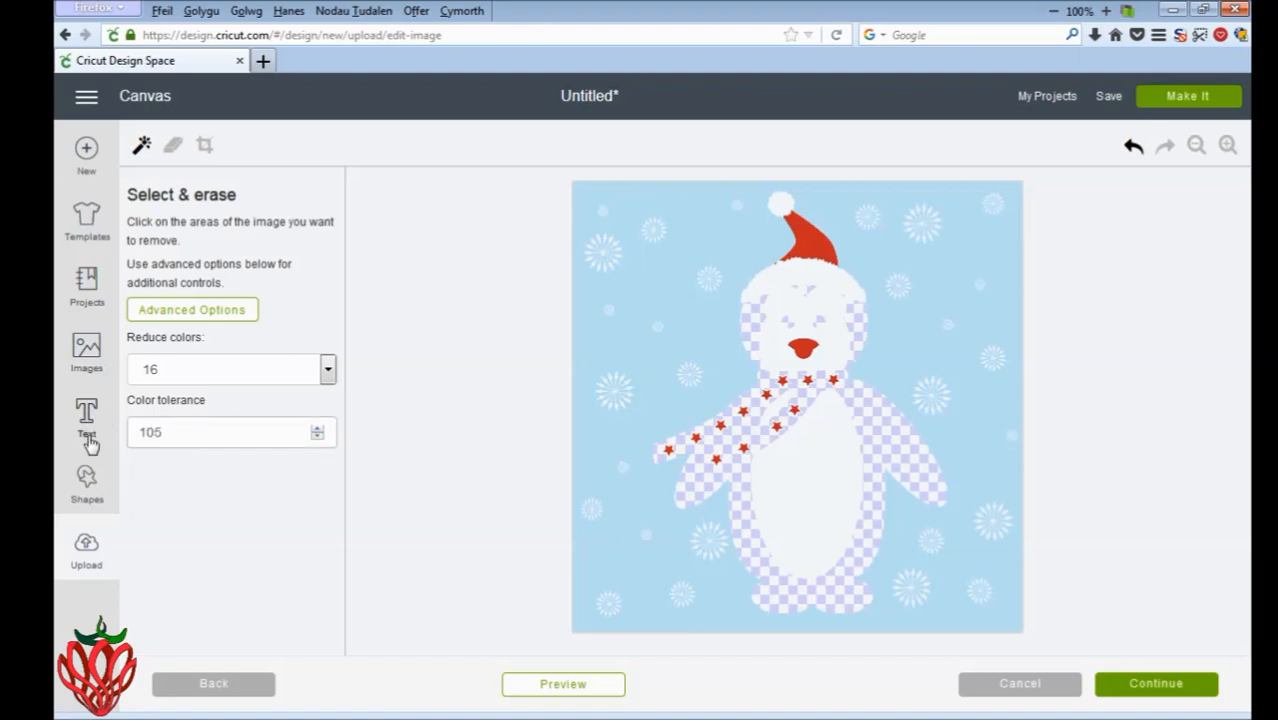
left_click(817, 251)
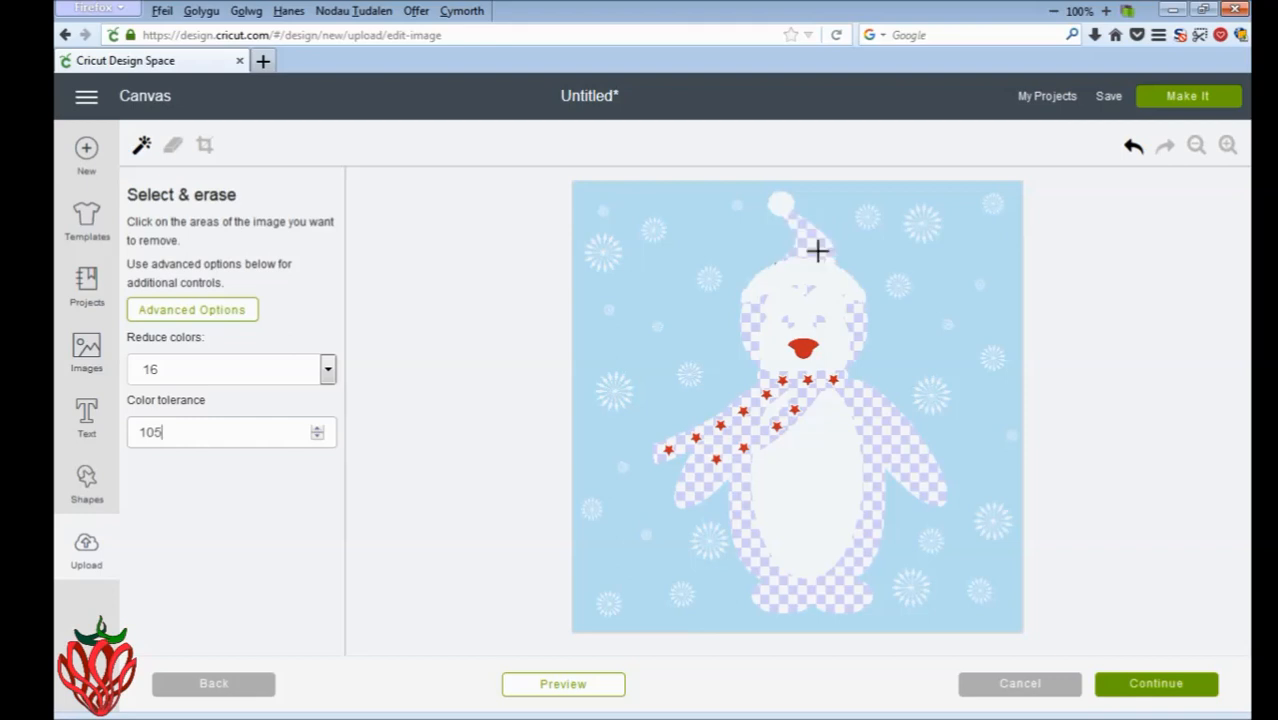
left_click(804, 347)
Step: Erase the small red stars along both ends of the scarf and around the neck
left_click(1229, 145)
left_click(1229, 145)
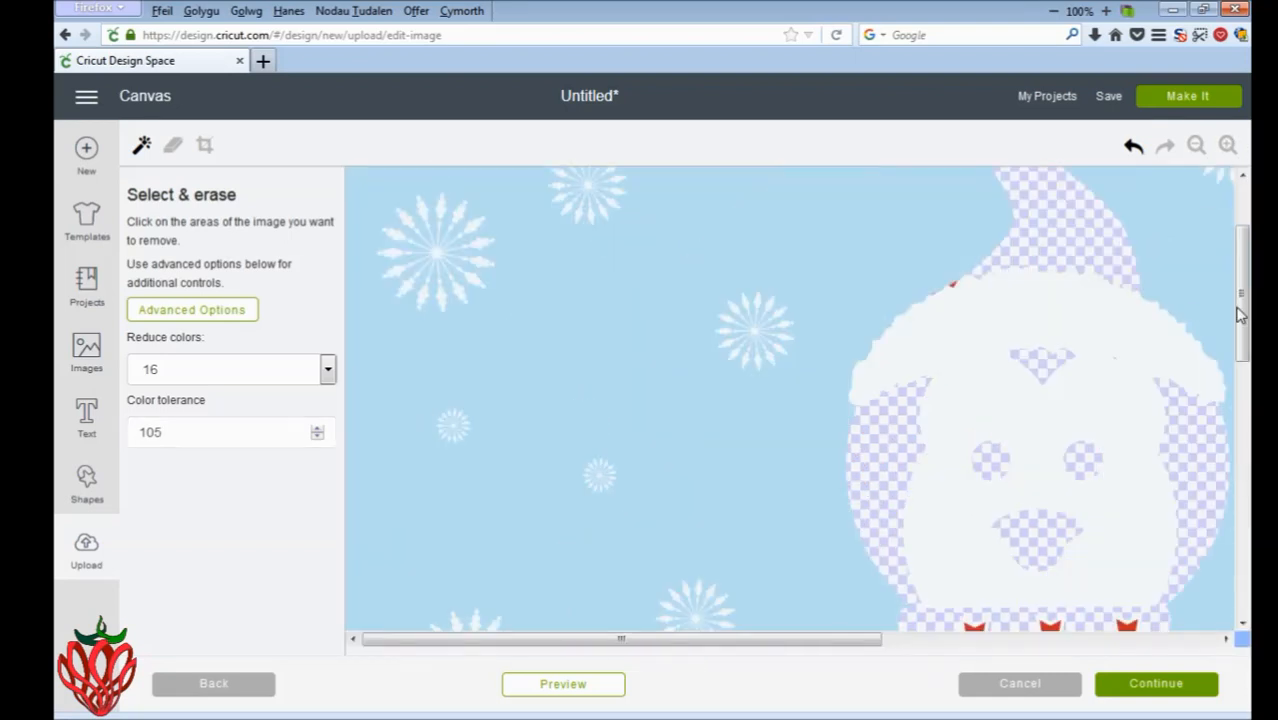
left_click_drag(1241, 290, 1238, 425)
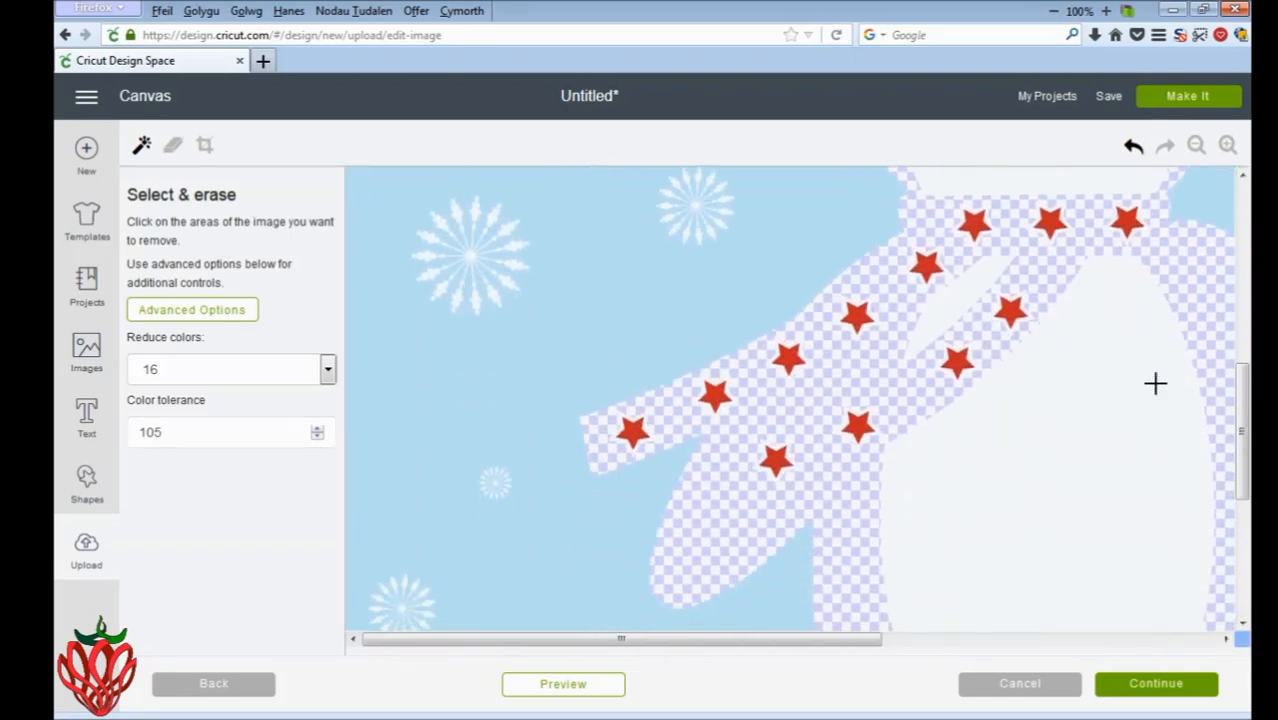
left_click(633, 429)
left_click(788, 356)
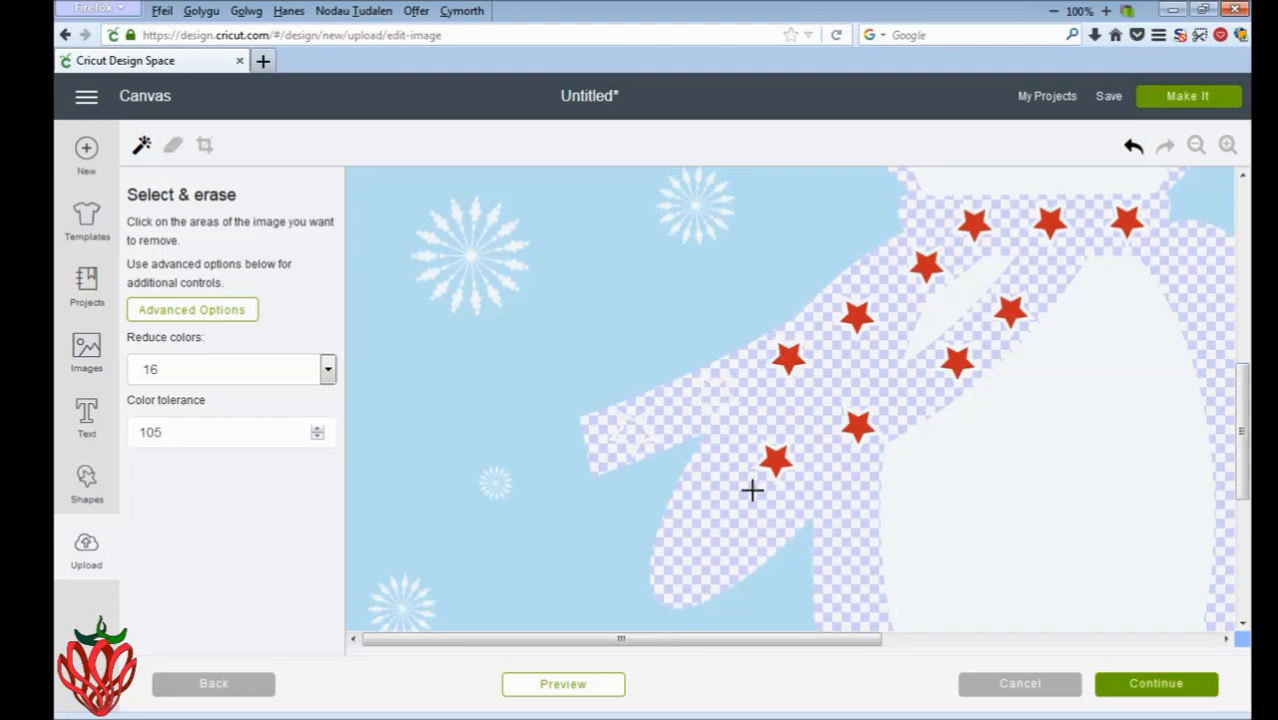
left_click(858, 426)
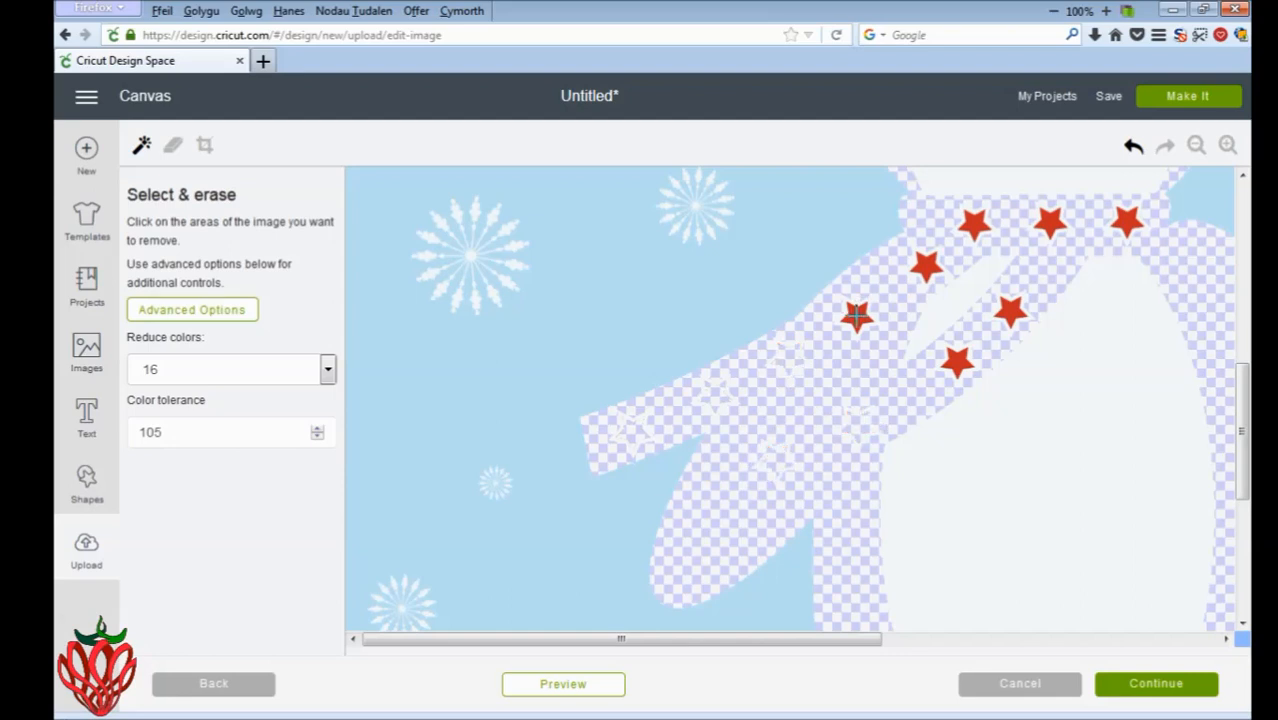
left_click(957, 359)
left_click(926, 265)
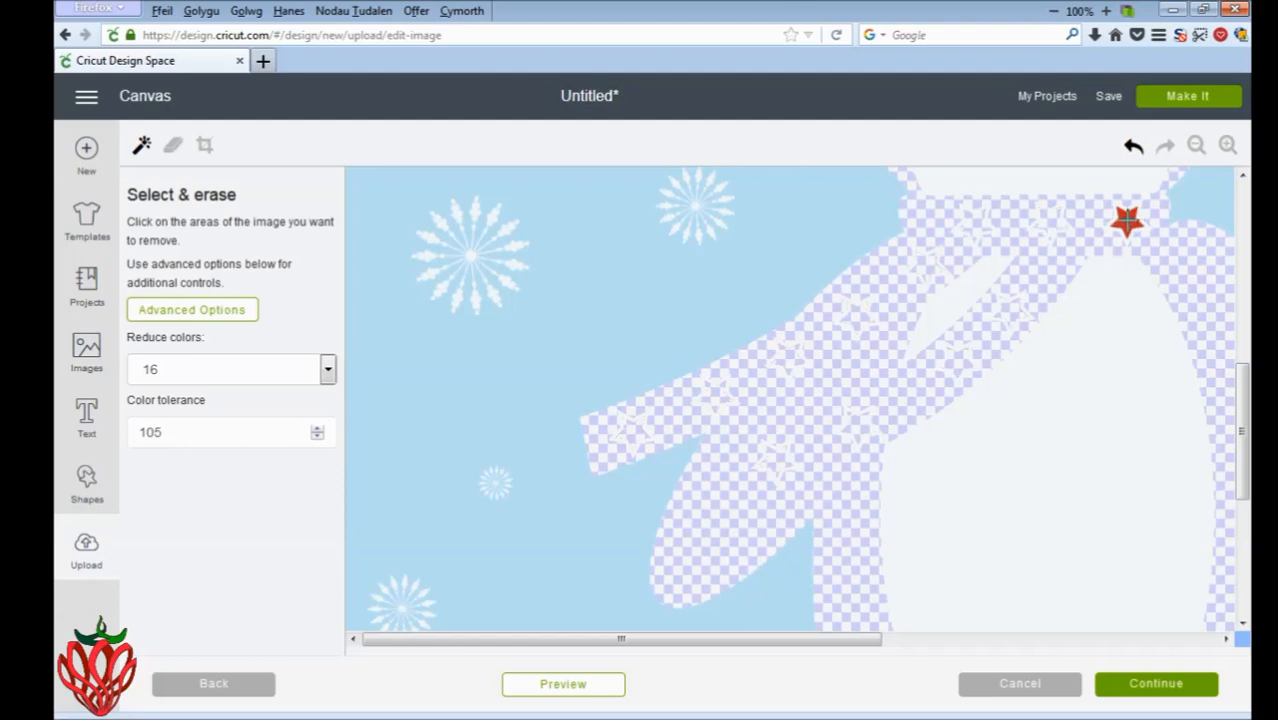
Step: Try erasing the blue background at colour tolerances of 105, 93 and 50, undoing each attempt
left_click(1196, 146)
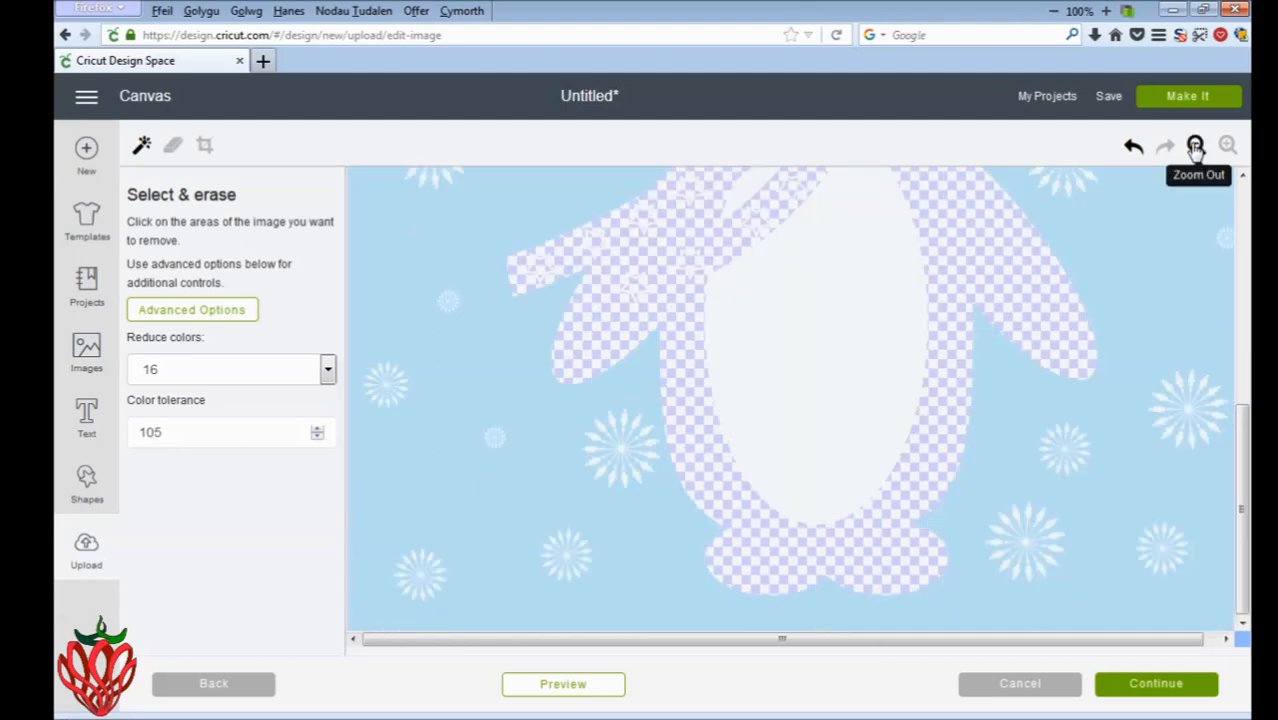
left_click(1196, 146)
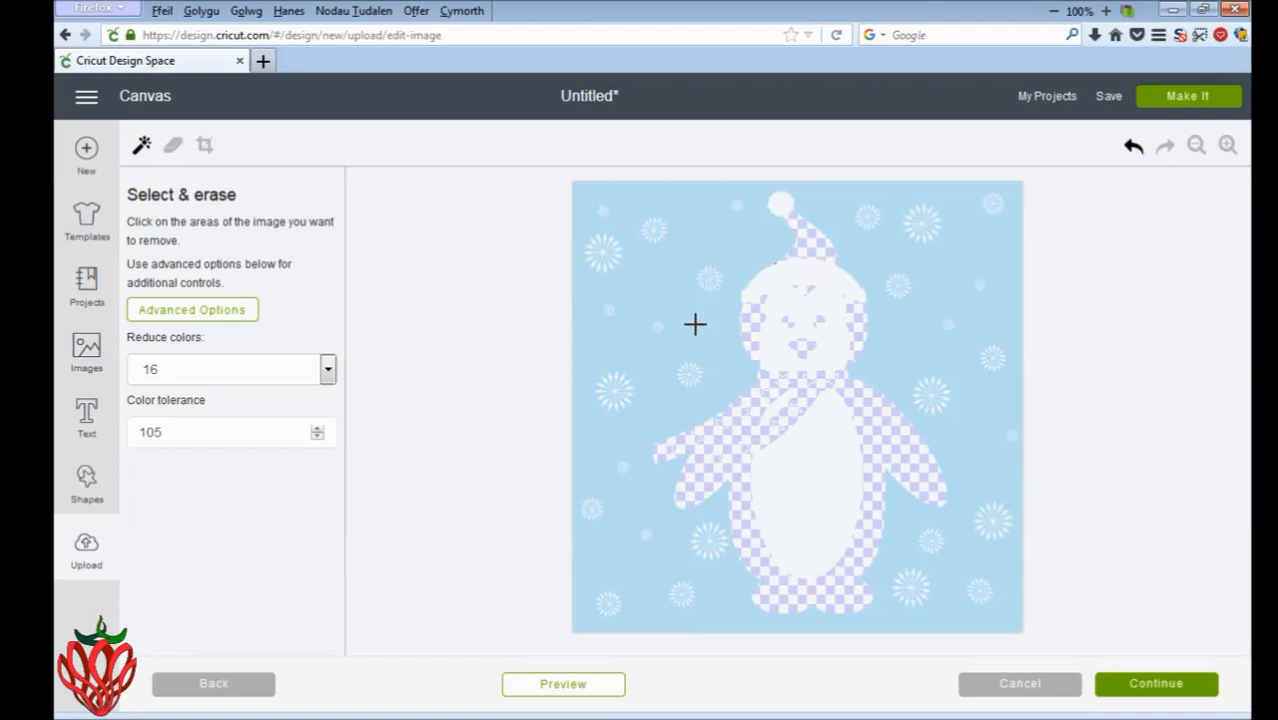
left_click(695, 323)
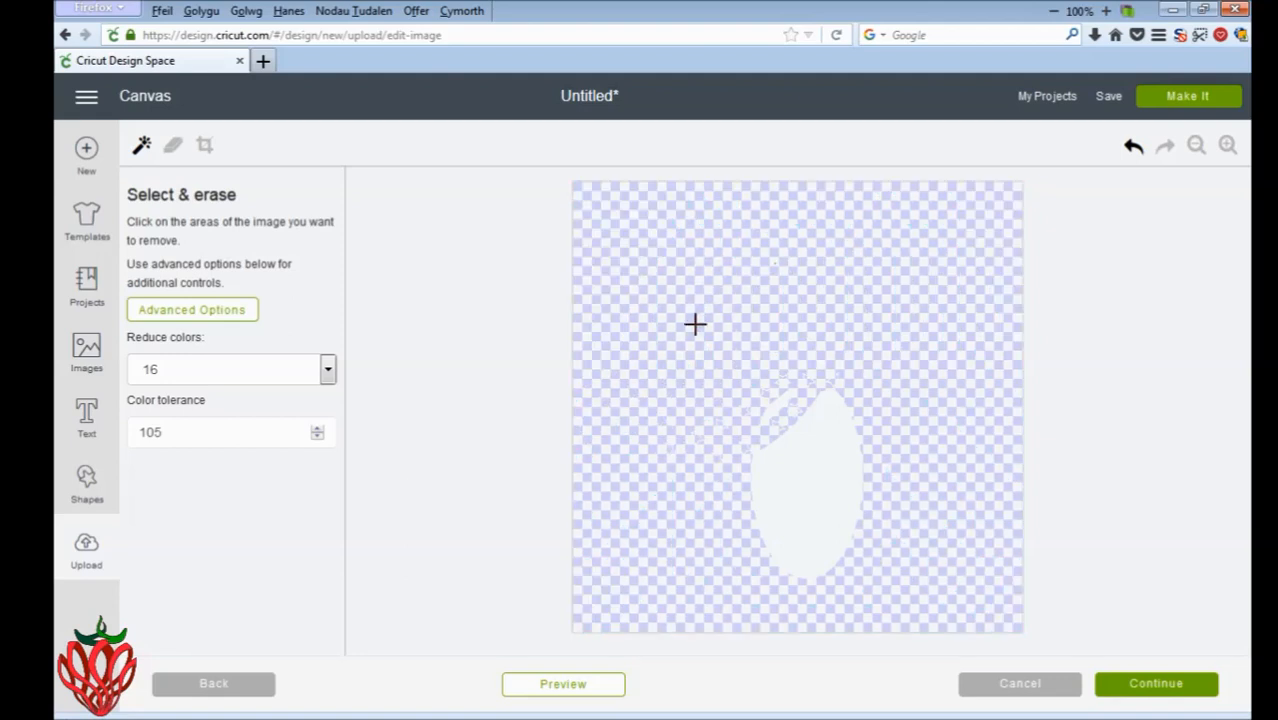
left_click(1134, 148)
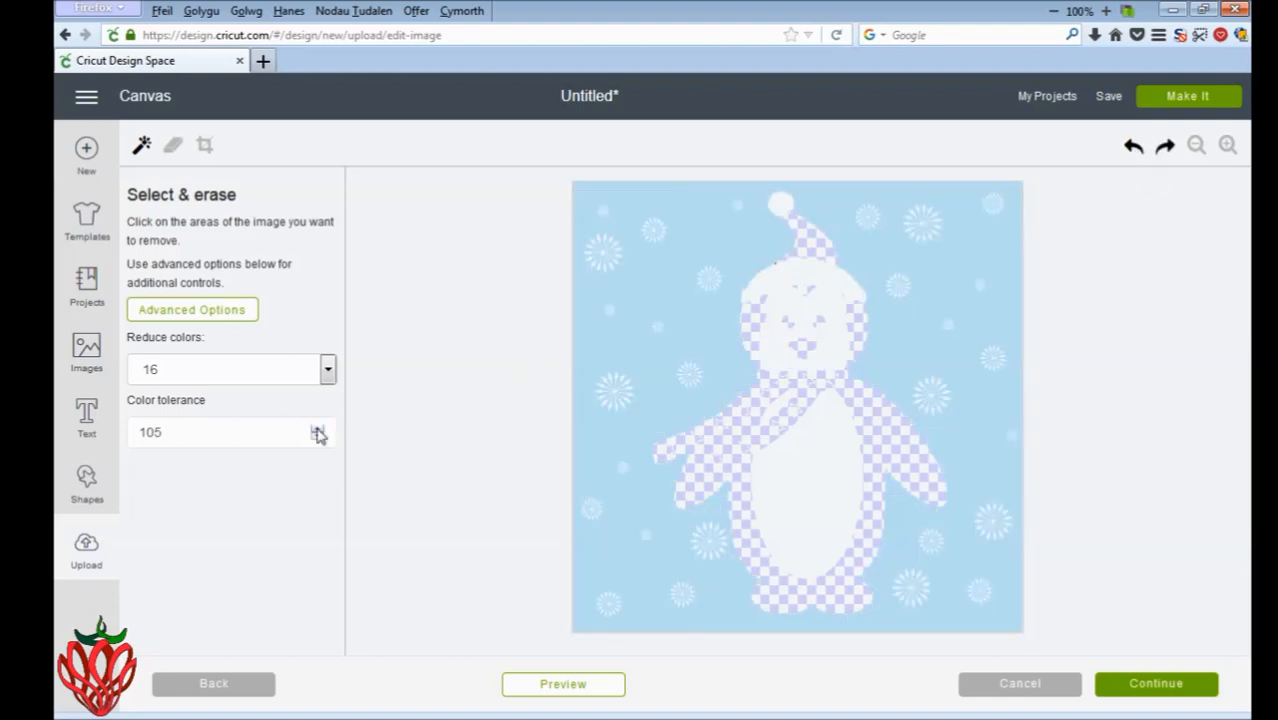
left_click(316, 437)
left_click(316, 437)
left_click(316, 437)
left_click(653, 347)
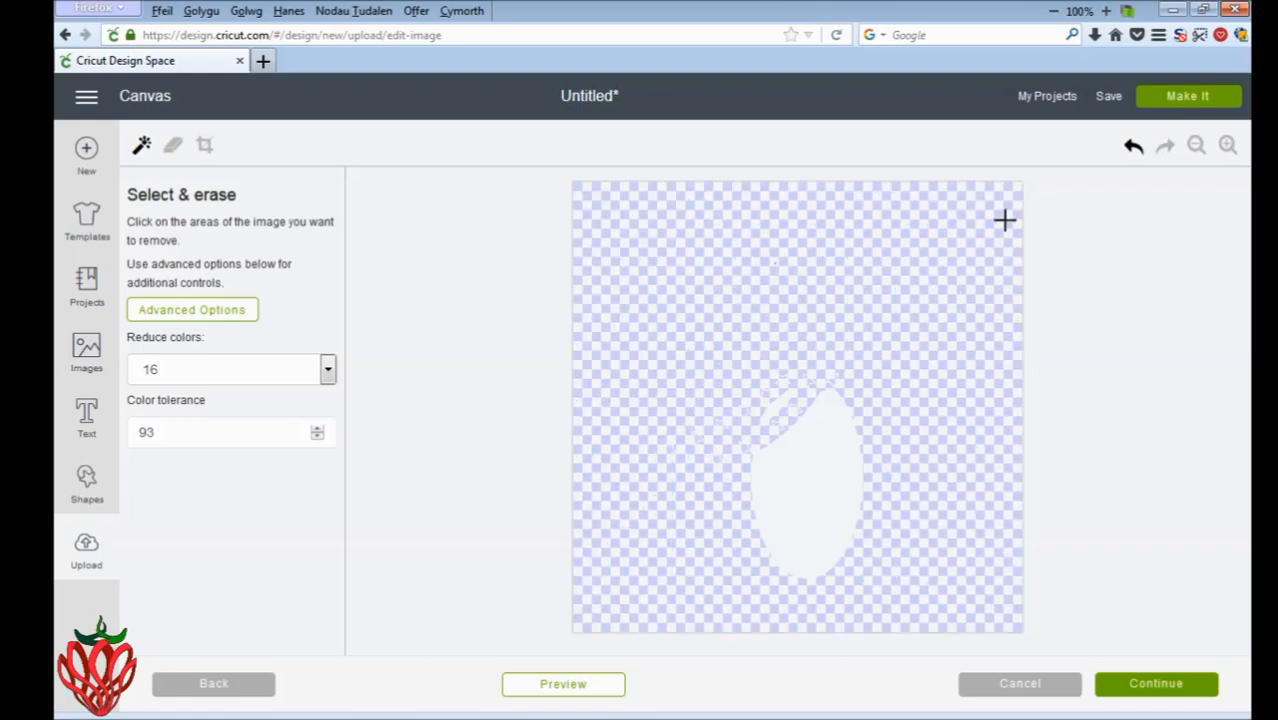
left_click(1134, 148)
left_click_drag(165, 432, 120, 433)
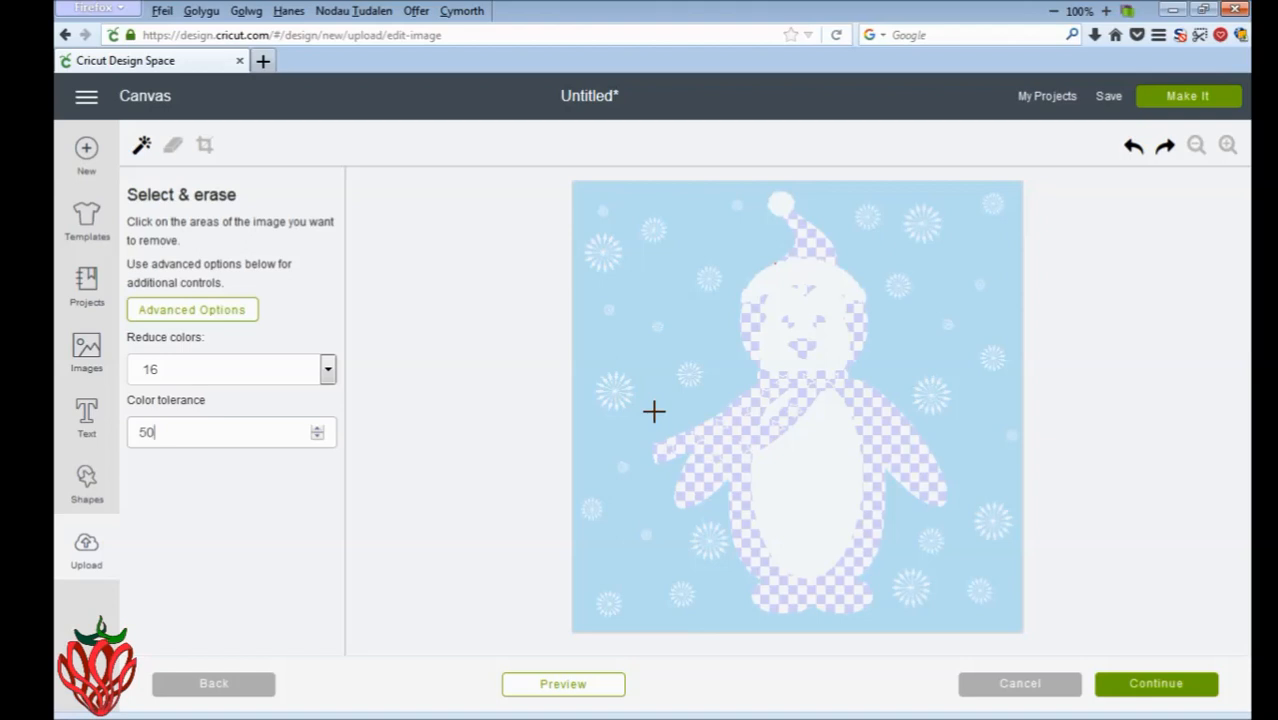
left_click(653, 410)
left_click(1133, 148)
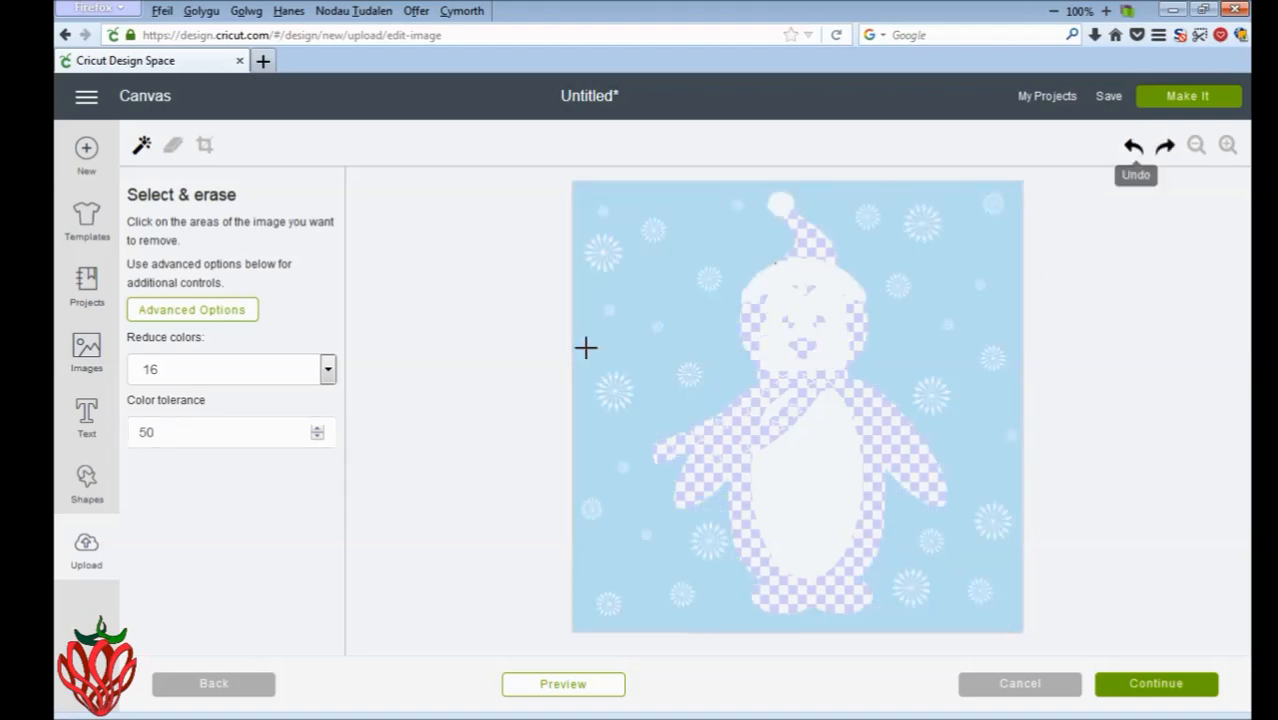
Step: Set the colour tolerance to 25 and erase the blue background around the white penguin shapes
double_click(165, 432)
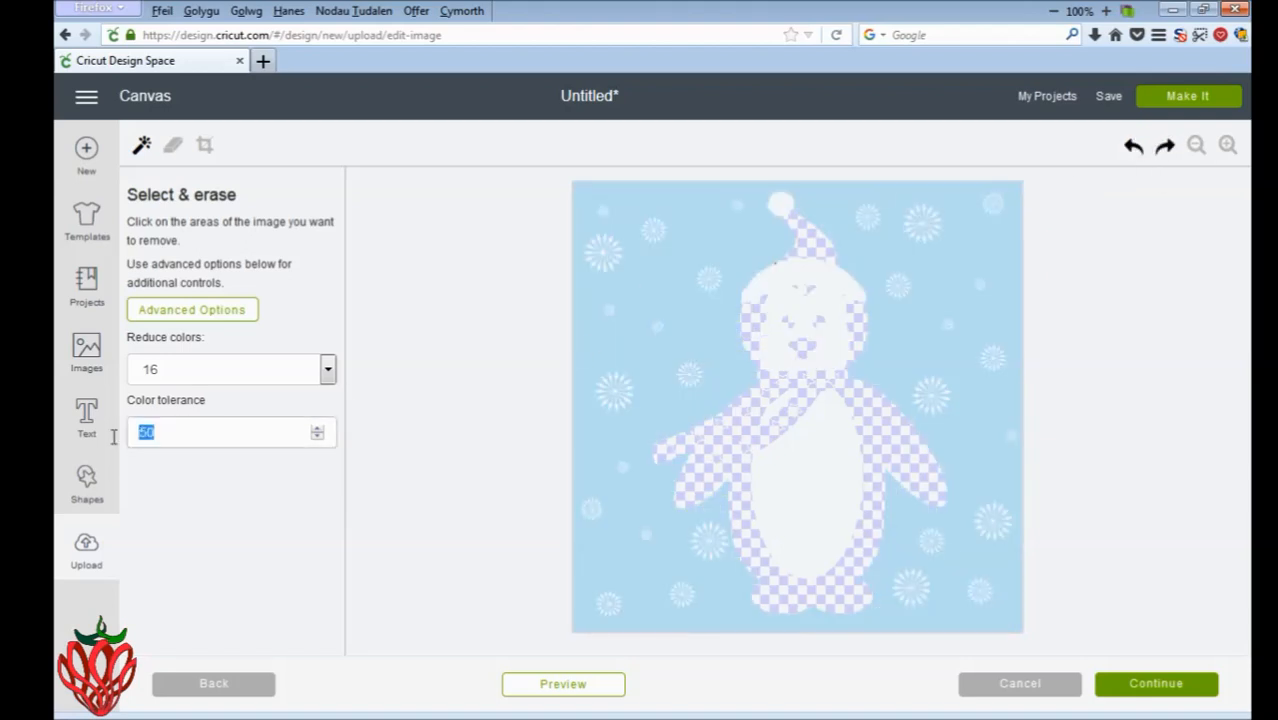
type("2")
left_click(641, 351)
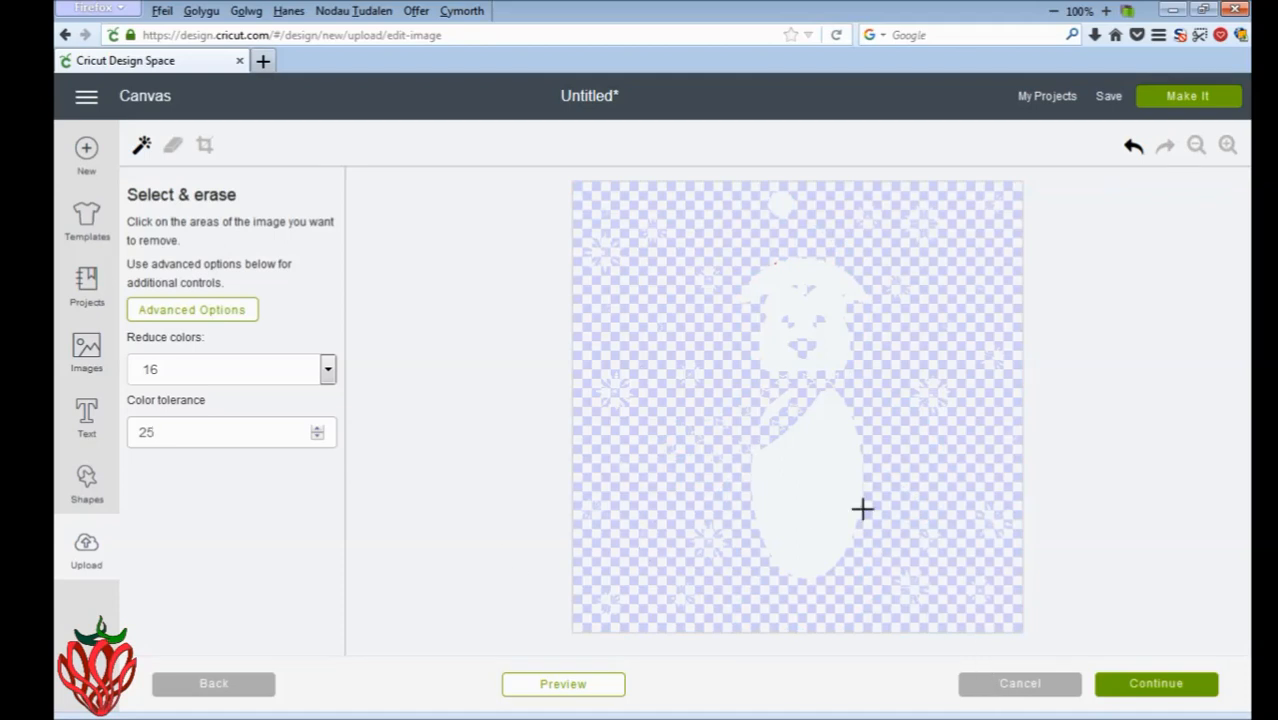
Step: Preview the cut shapes and check the area between the hat's pom-pom and brim for stray specks
left_click(611, 697)
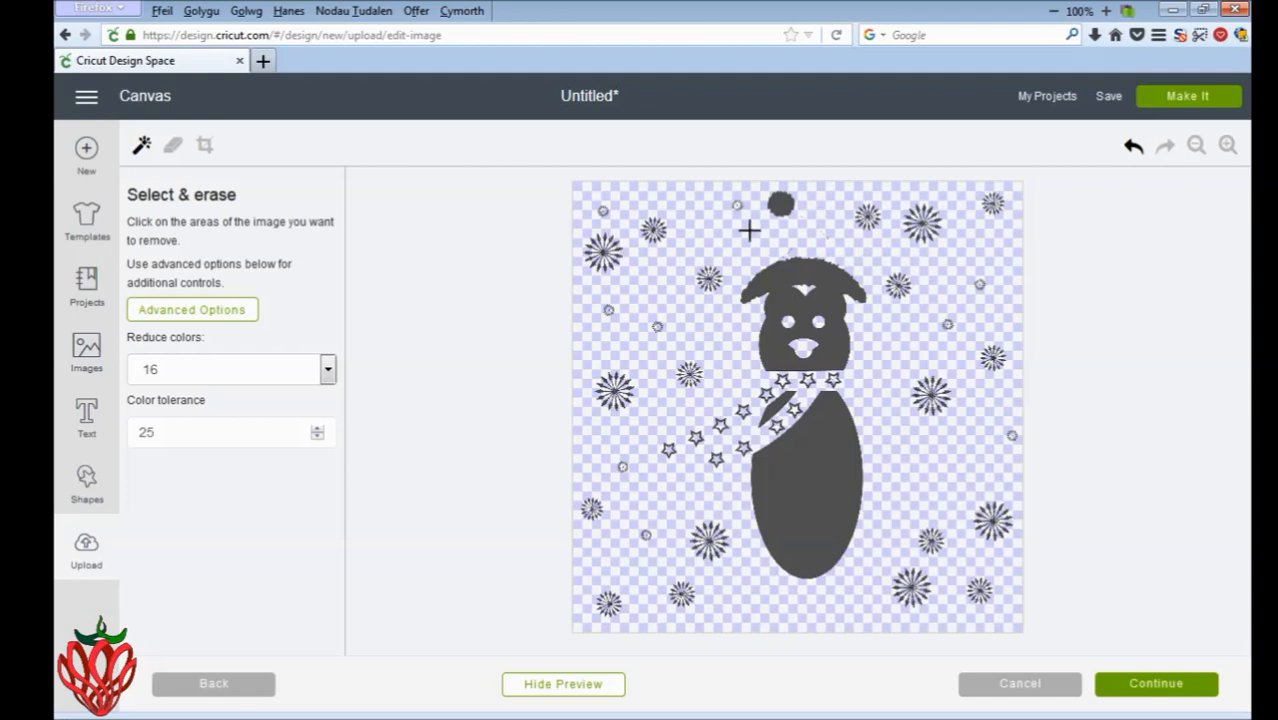
left_click(1227, 145)
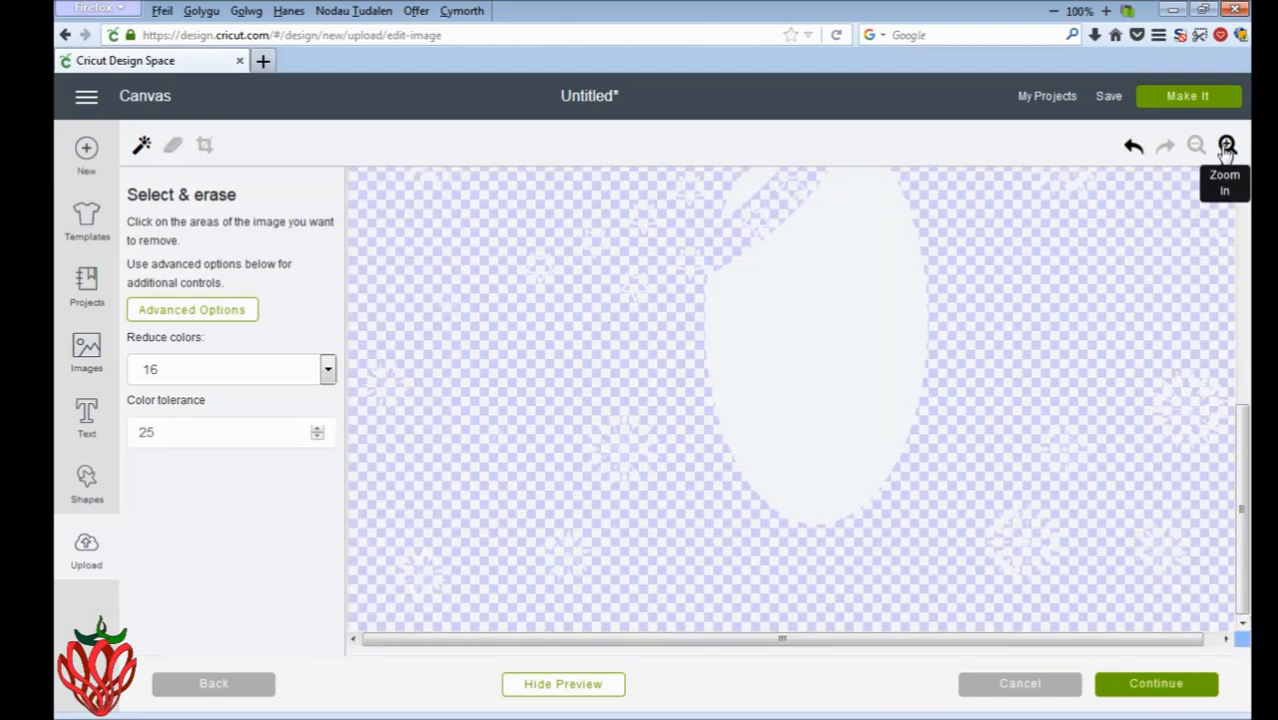
left_click(1227, 145)
left_click_drag(1242, 400, 1242, 256)
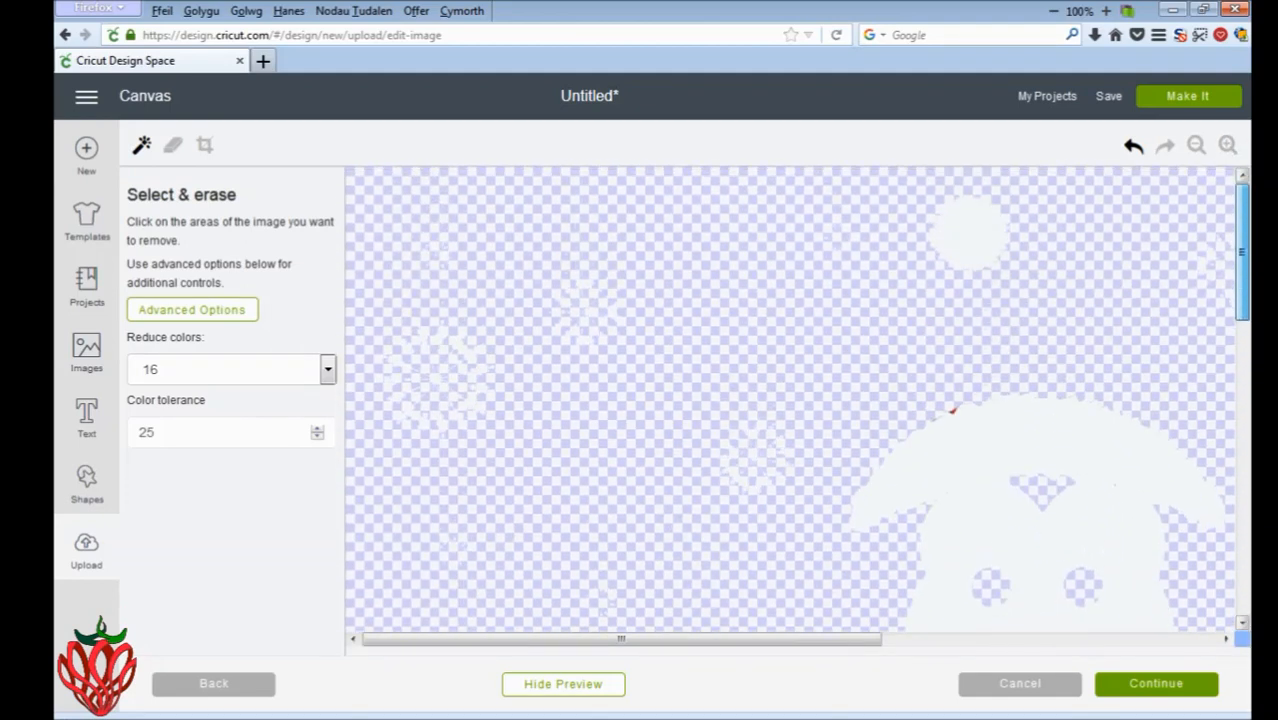
left_click(587, 690)
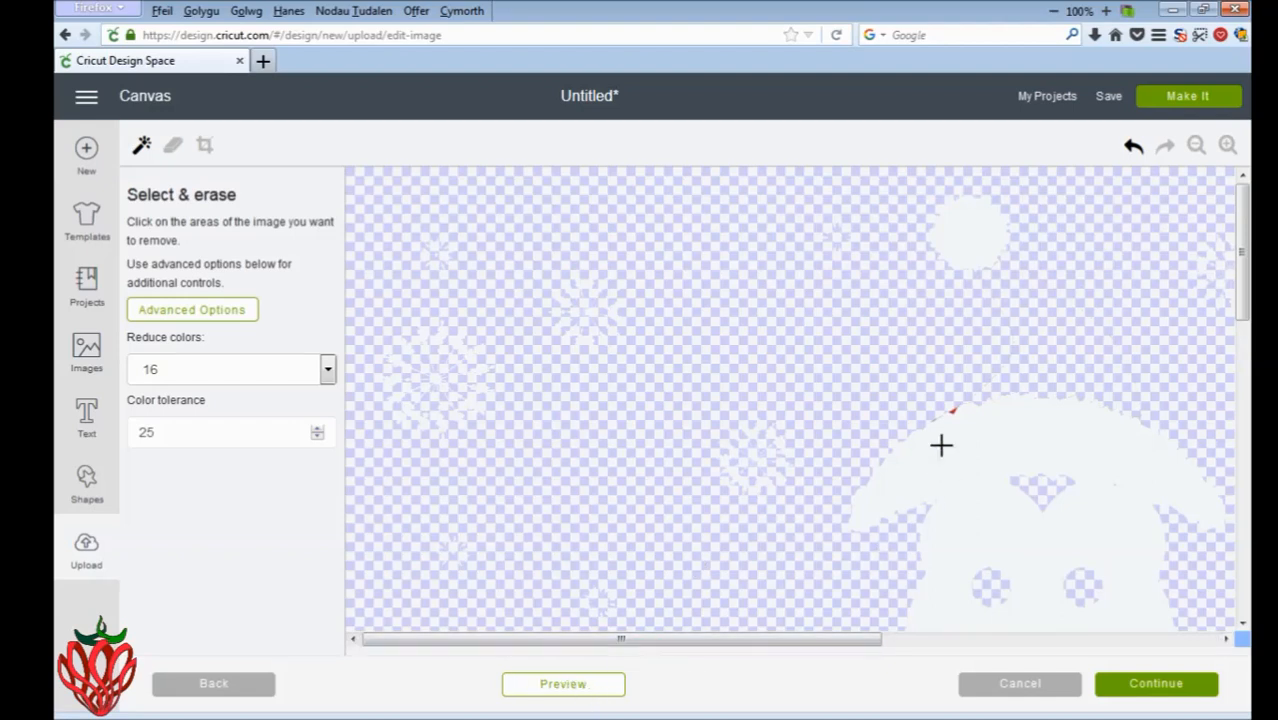
left_click_drag(830, 646, 1041, 645)
left_click(613, 688)
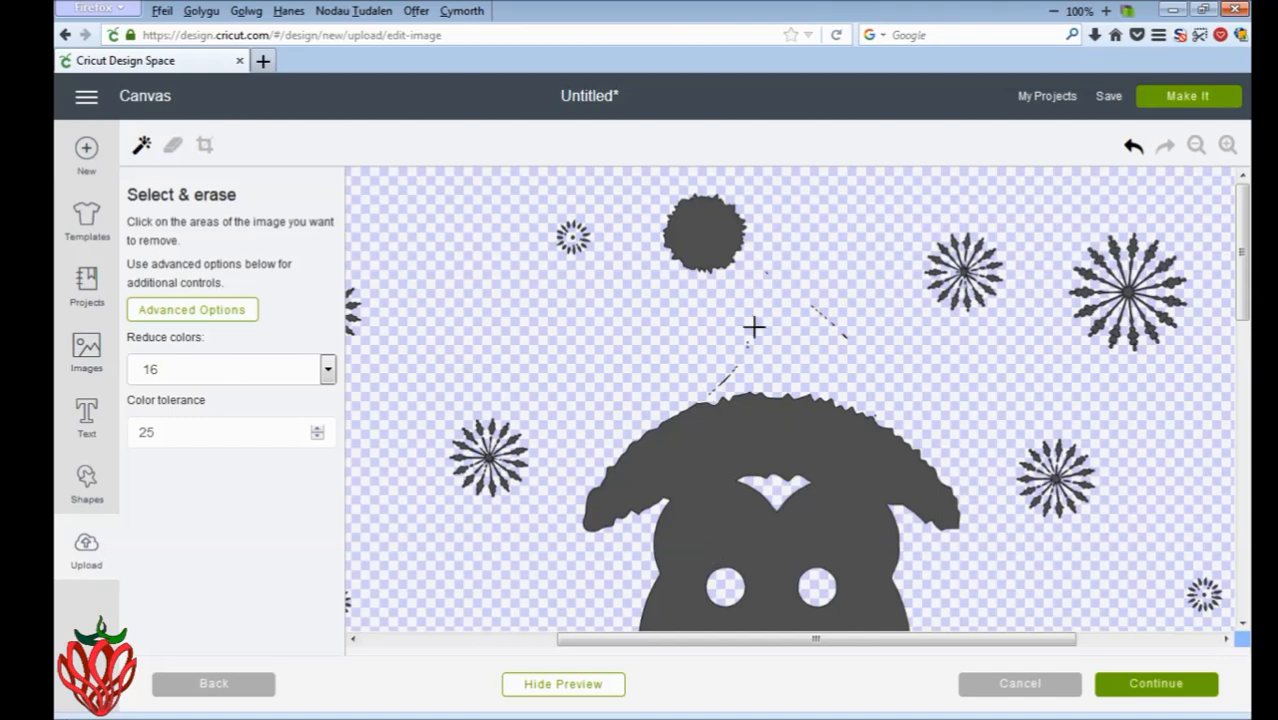
left_click(724, 378)
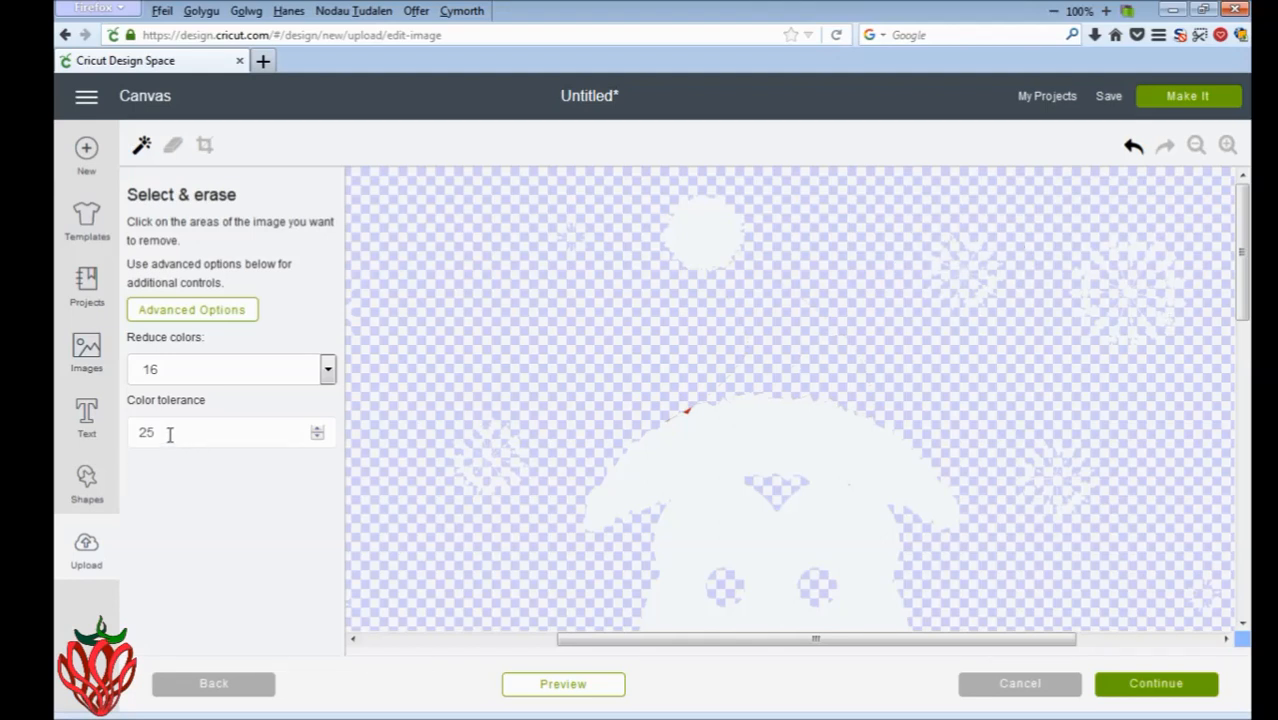
Step: Set the colour tolerance to 1000, preview the cut shapes and erase the centre of the large snowflake to the right of the pom-pom
left_click_drag(169, 433, 125, 434)
type("1000")
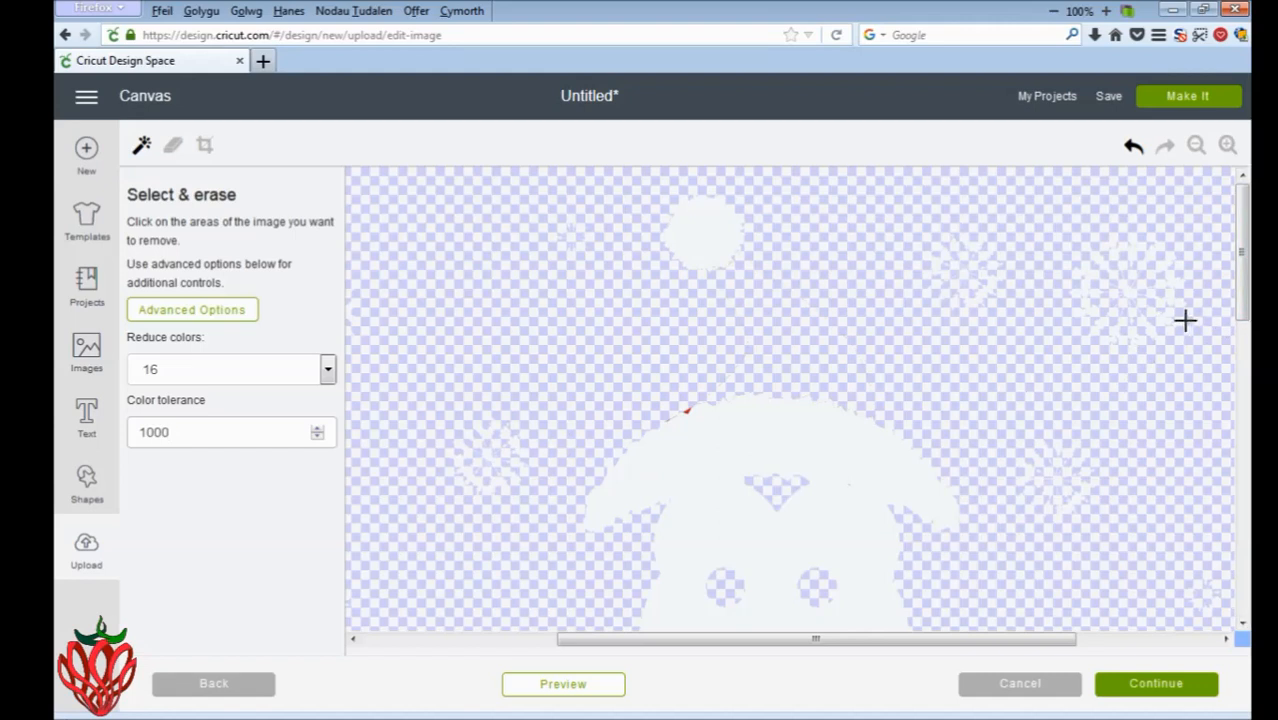
left_click(604, 689)
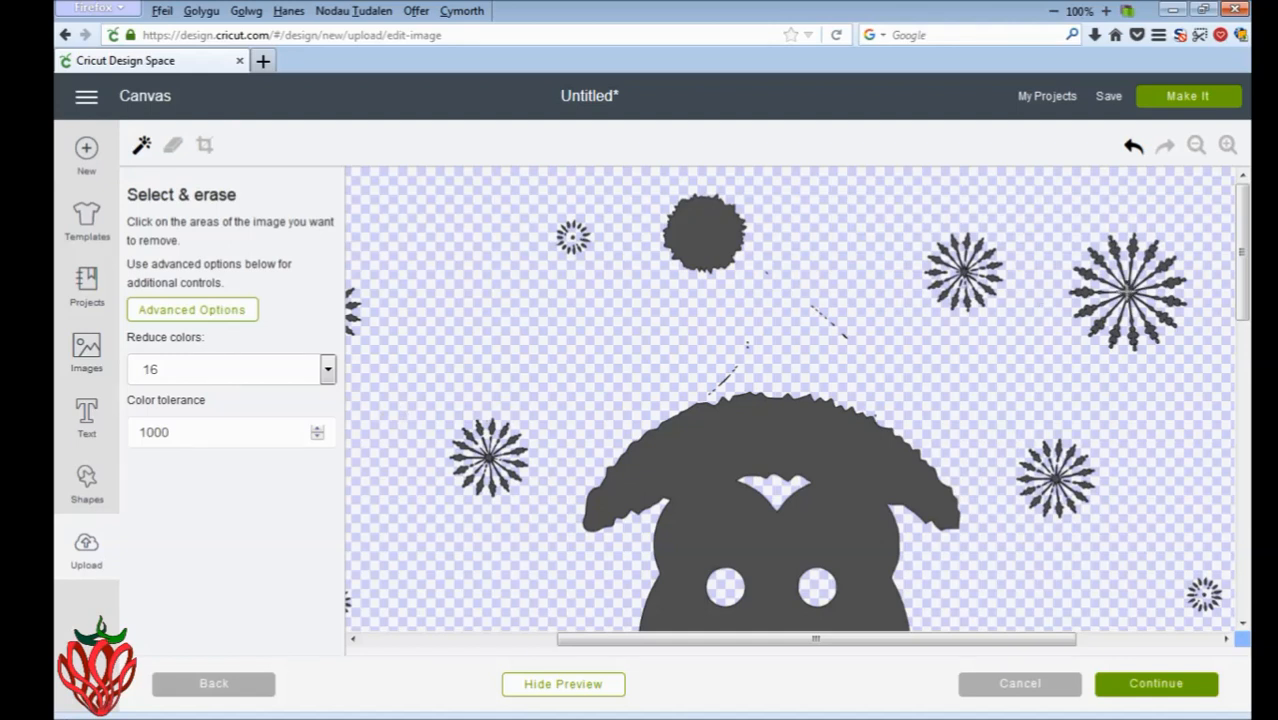
left_click(1126, 291)
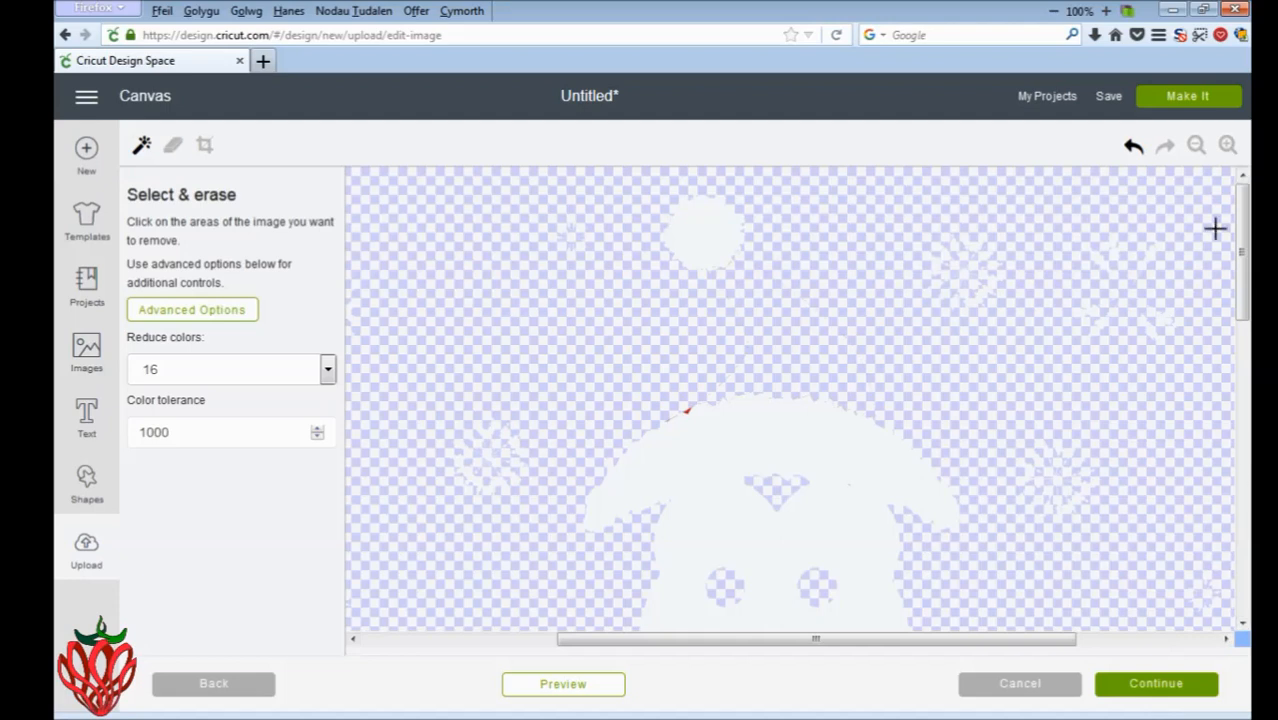
left_click(1196, 147)
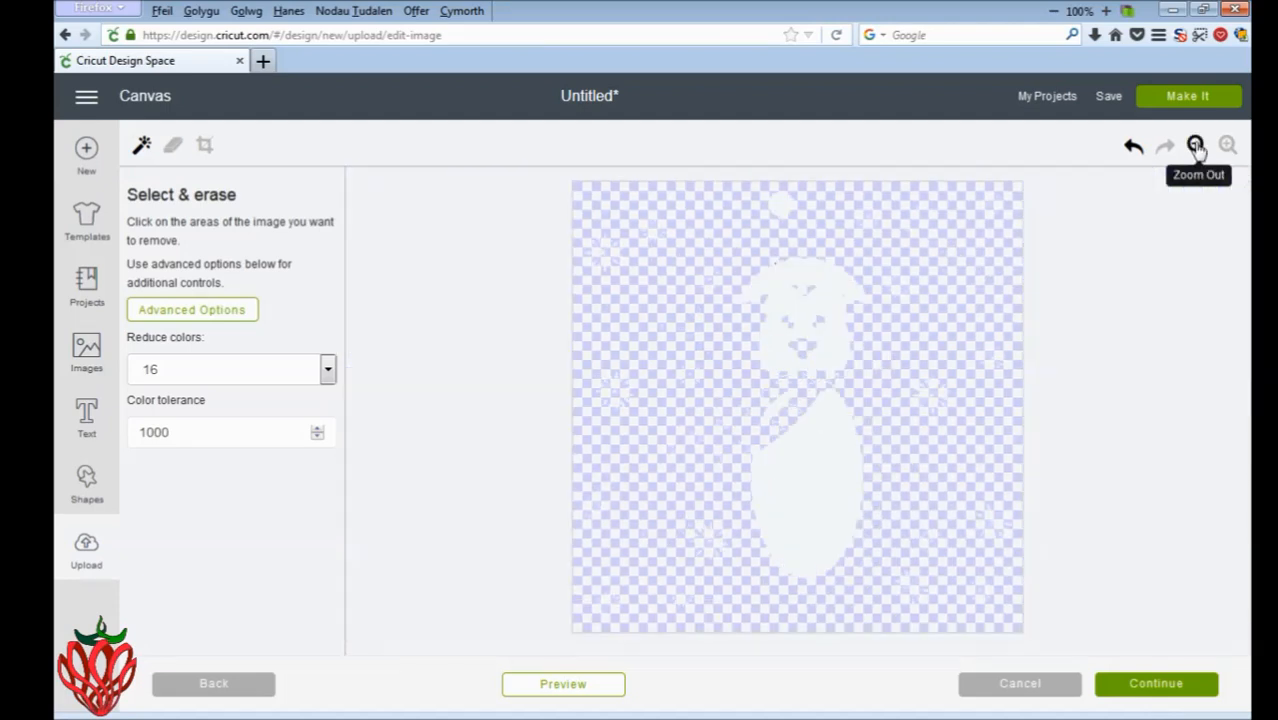
Step: Save the isolated white shapes as a cut image named christmas-penguin and insert it onto the canvas
left_click(1155, 687)
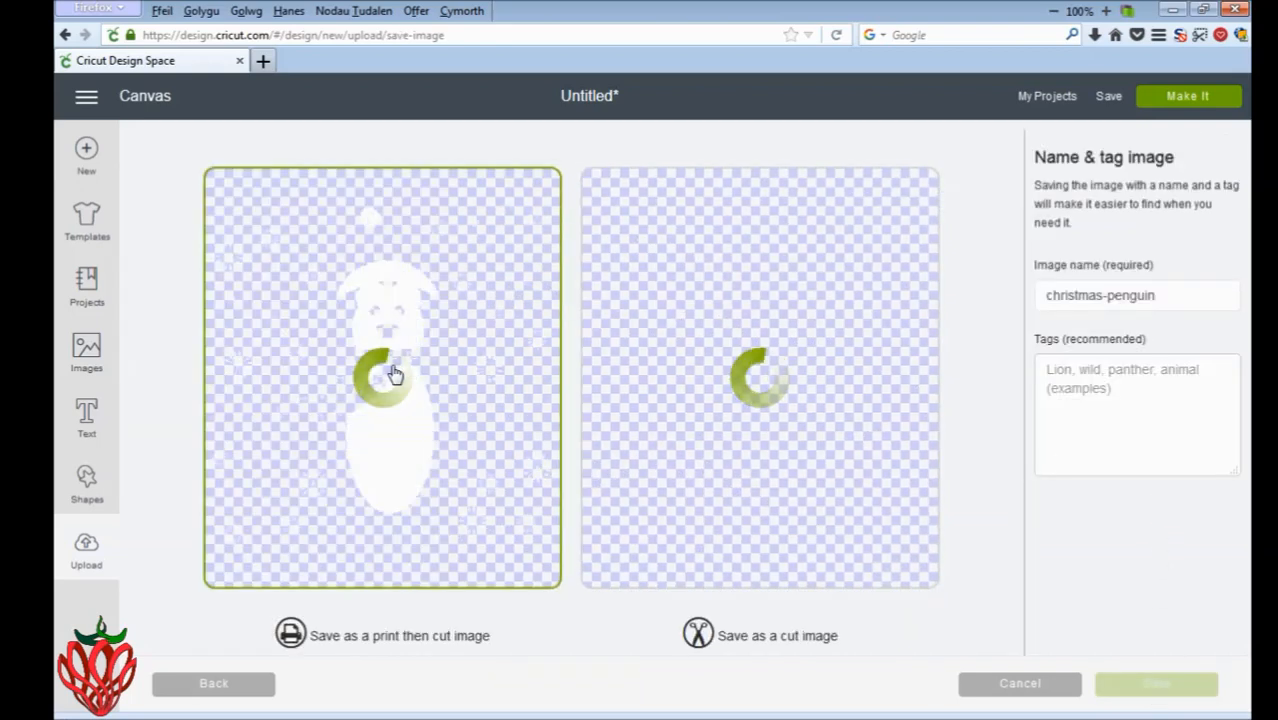
left_click(766, 407)
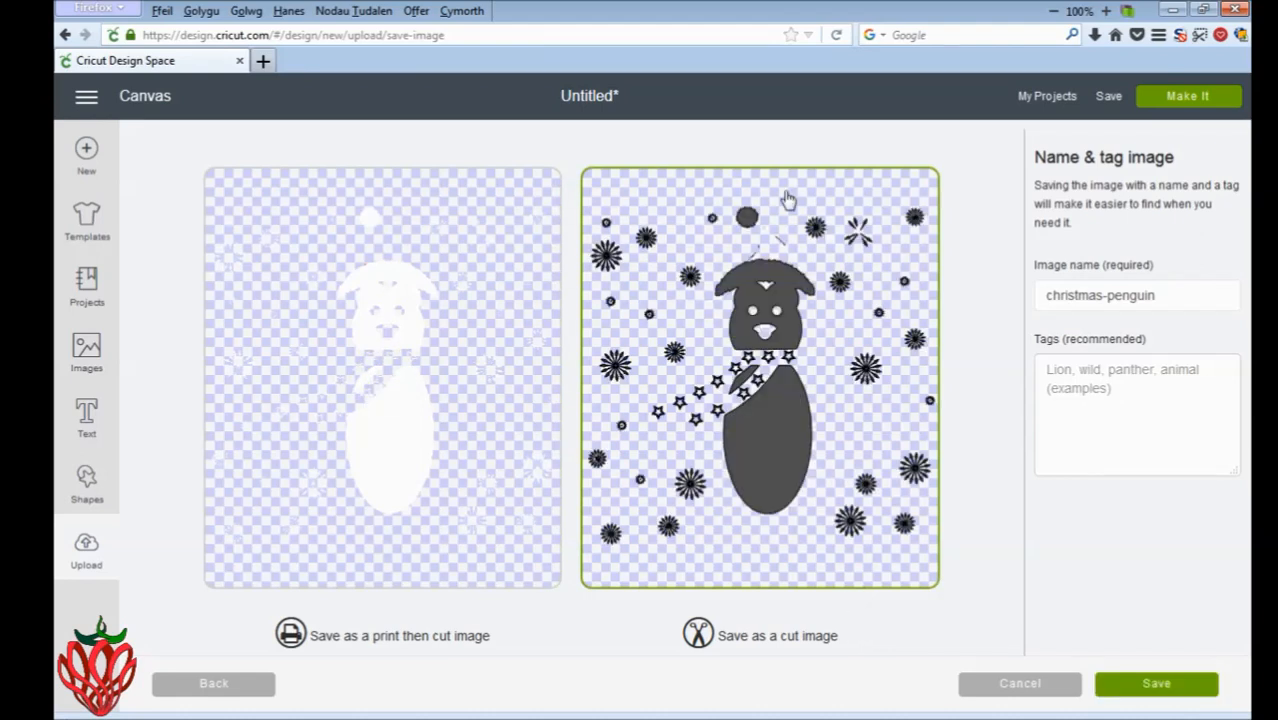
left_click(1157, 685)
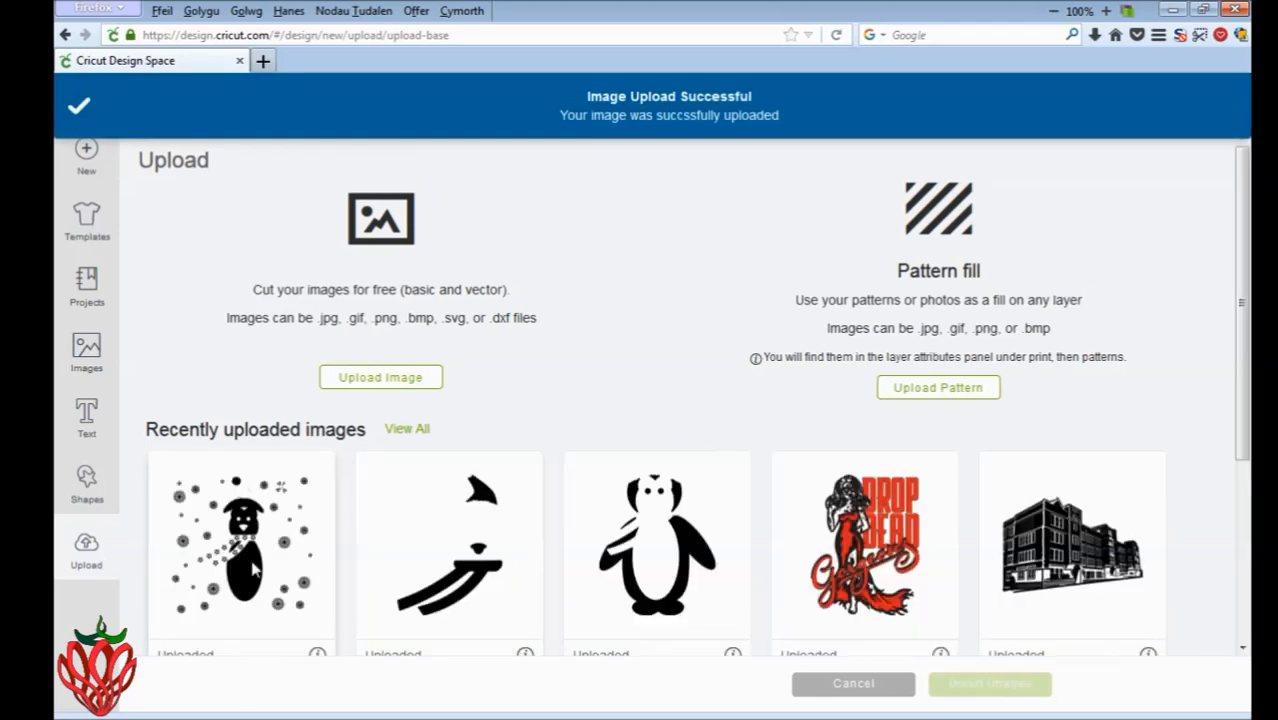
left_click(256, 568)
left_click(980, 688)
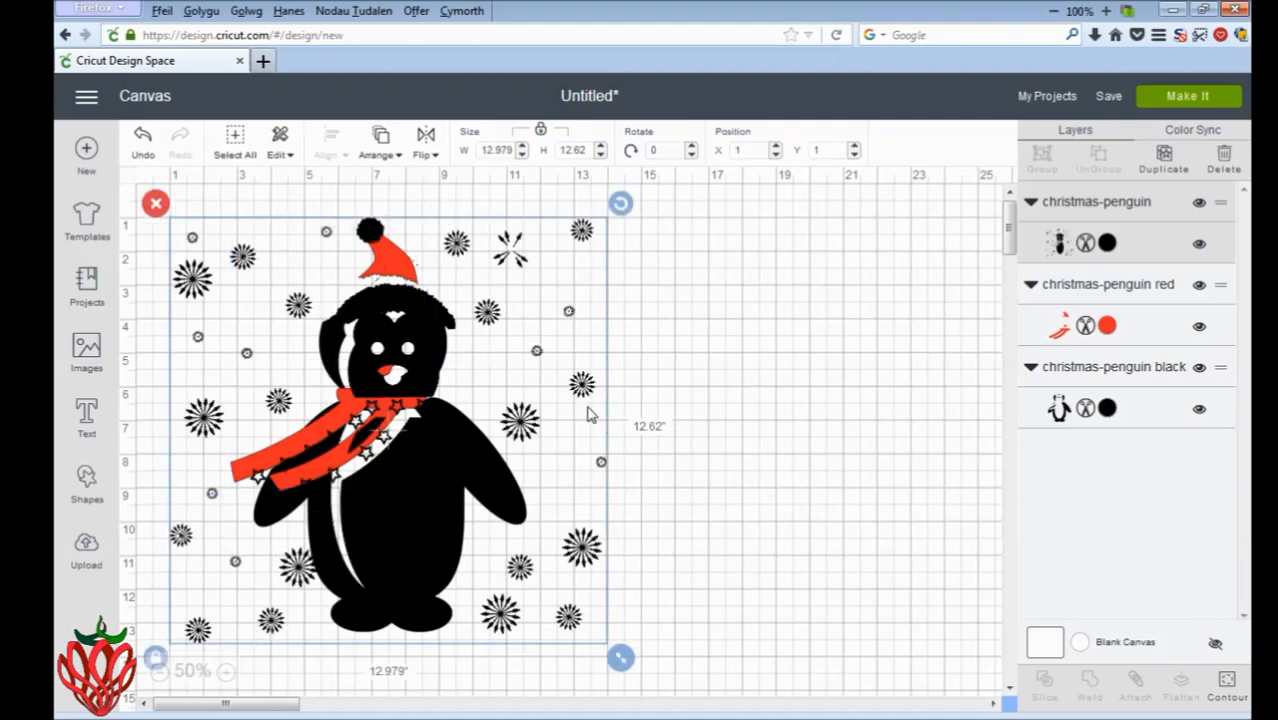
Step: Recolour the newly inserted penguin layer to Honeysuckle and move it into place over the red and black layers
left_click(1107, 245)
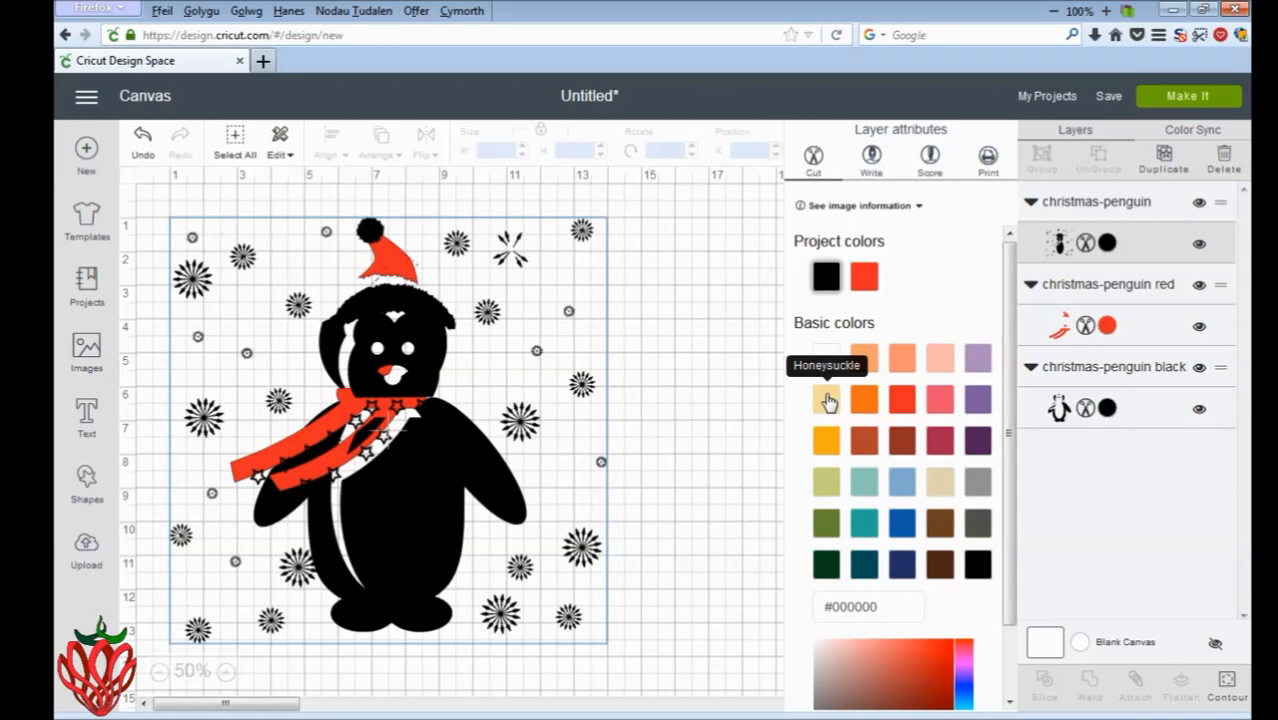
left_click(827, 400)
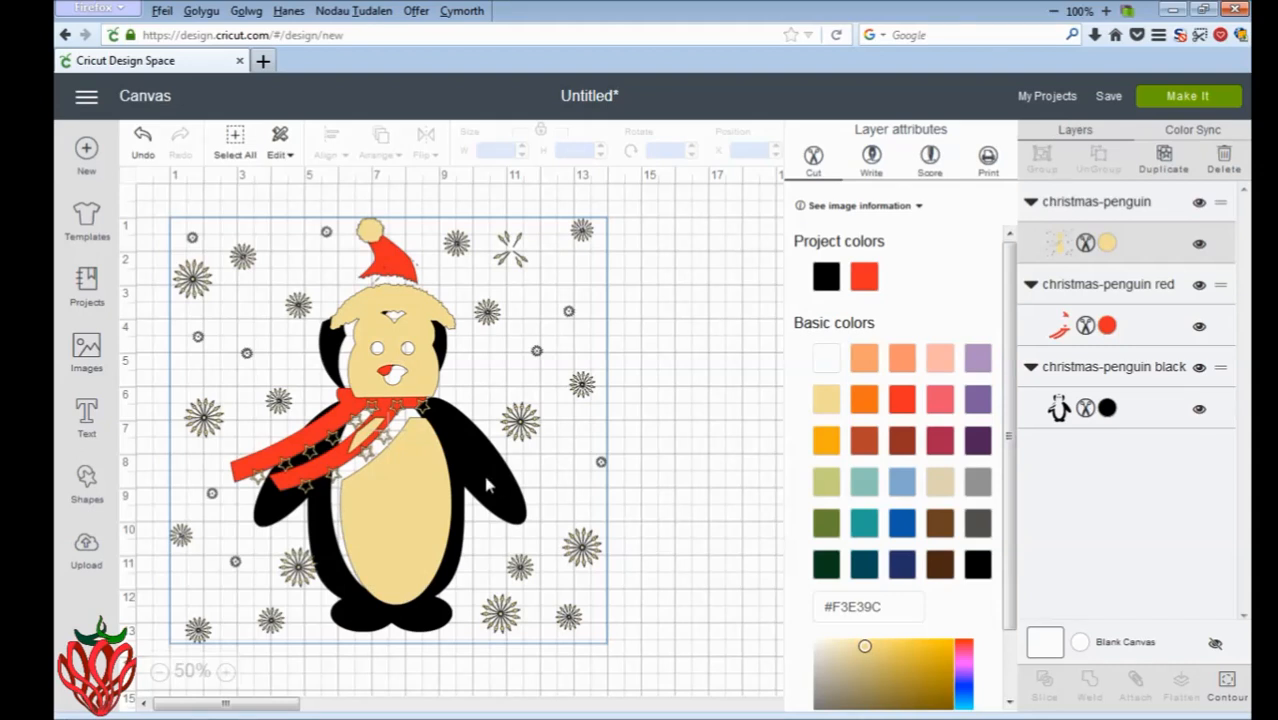
left_click(395, 505)
left_click_drag(394, 503, 391, 494)
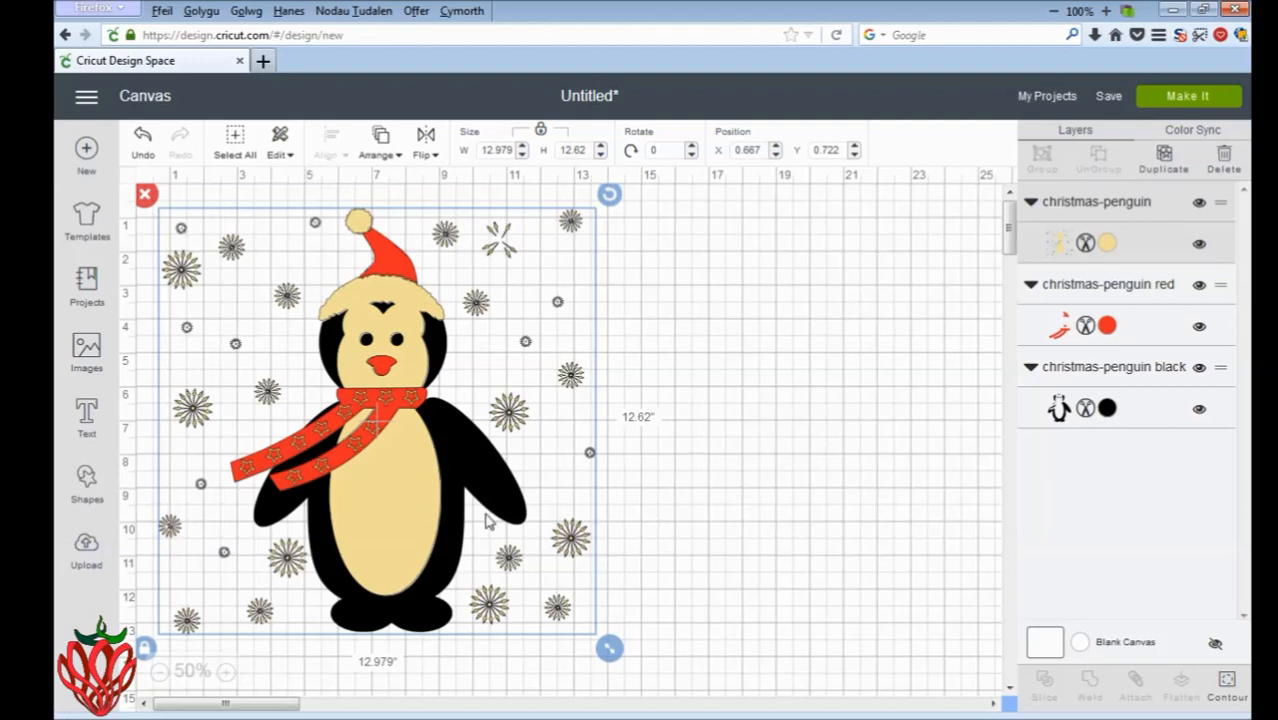
left_click_drag(415, 510, 414, 508)
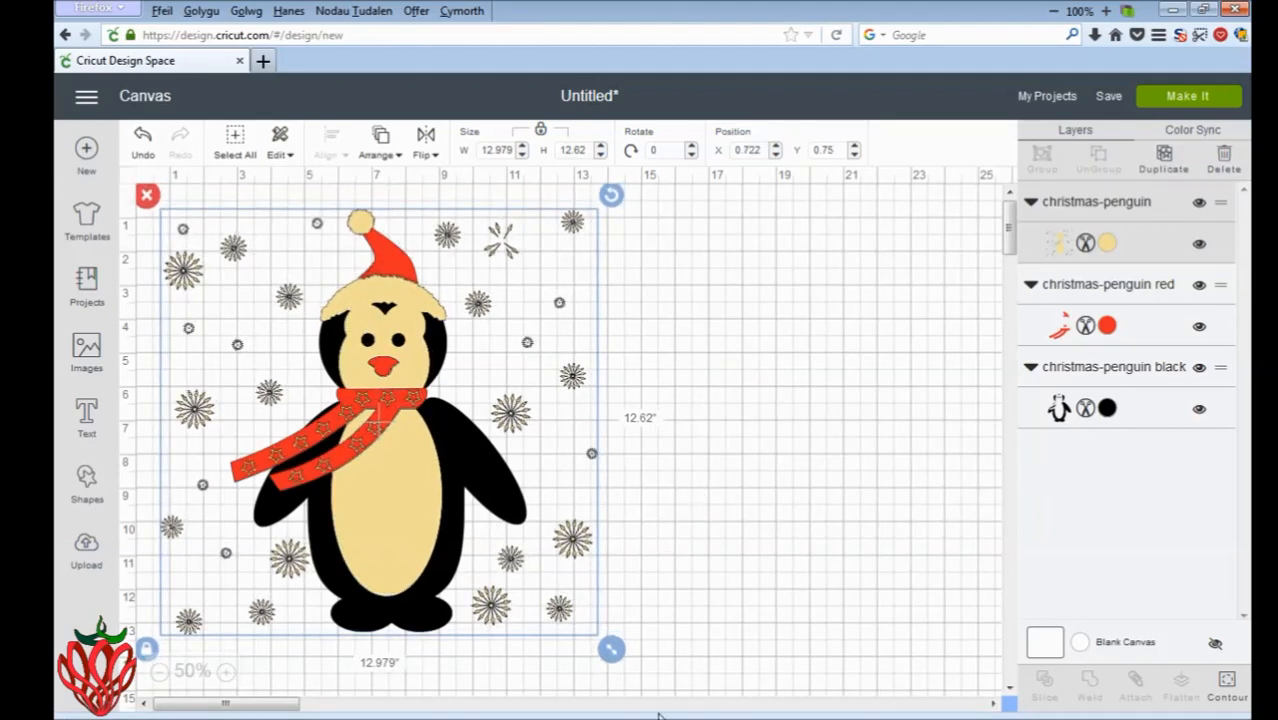
Step: Inspect the layered penguin up close and nudge the Honeysuckle layer to X 0.694, Y 0.722
left_click(1009, 695)
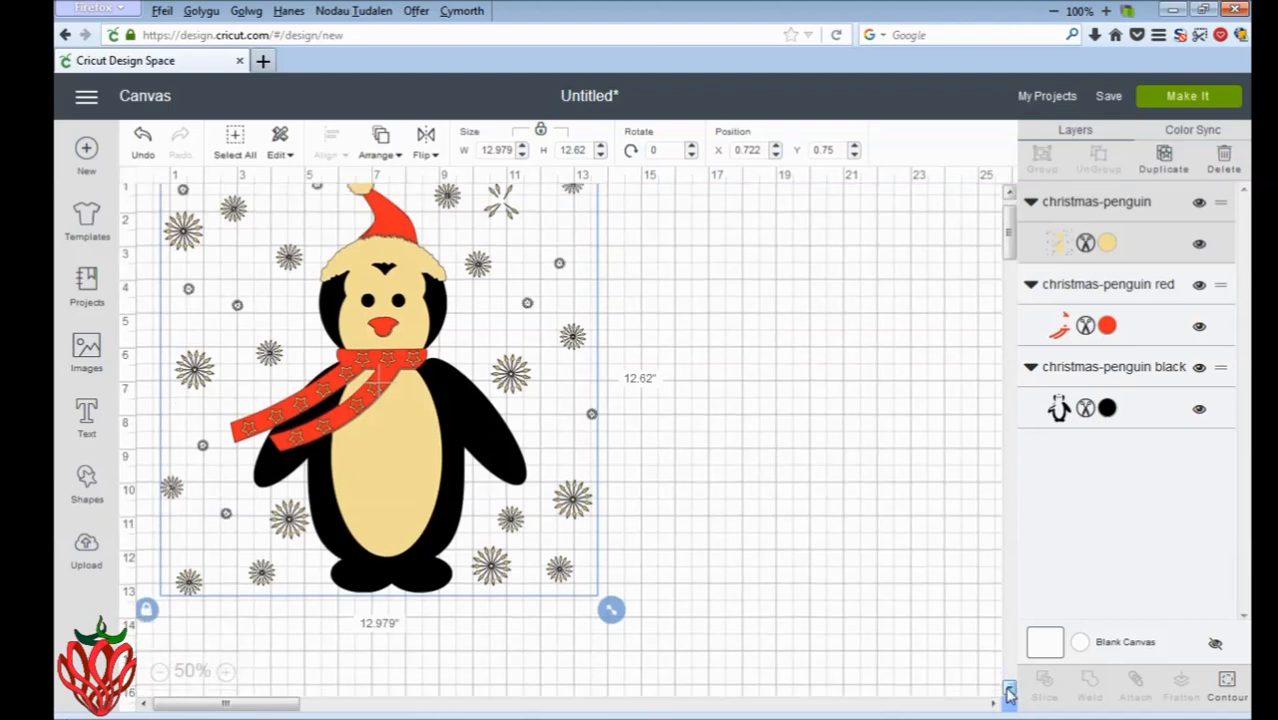
left_click(1009, 695)
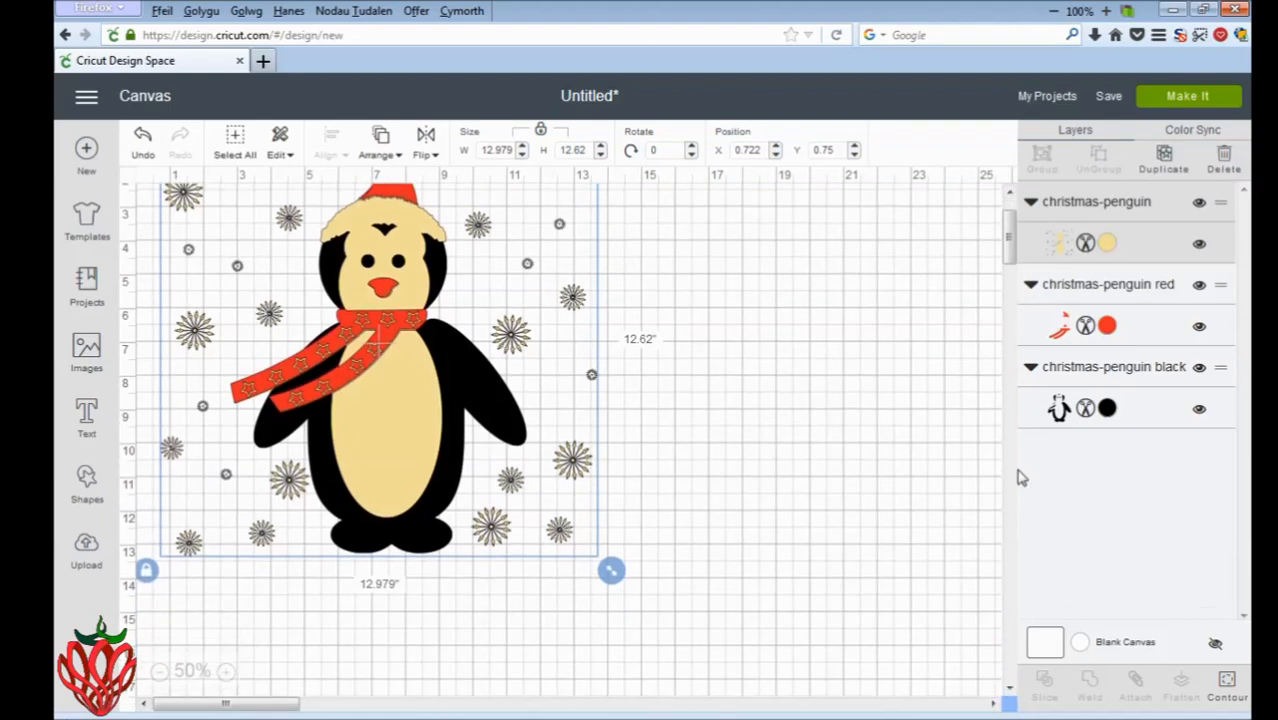
left_click(1009, 195)
left_click(1009, 195)
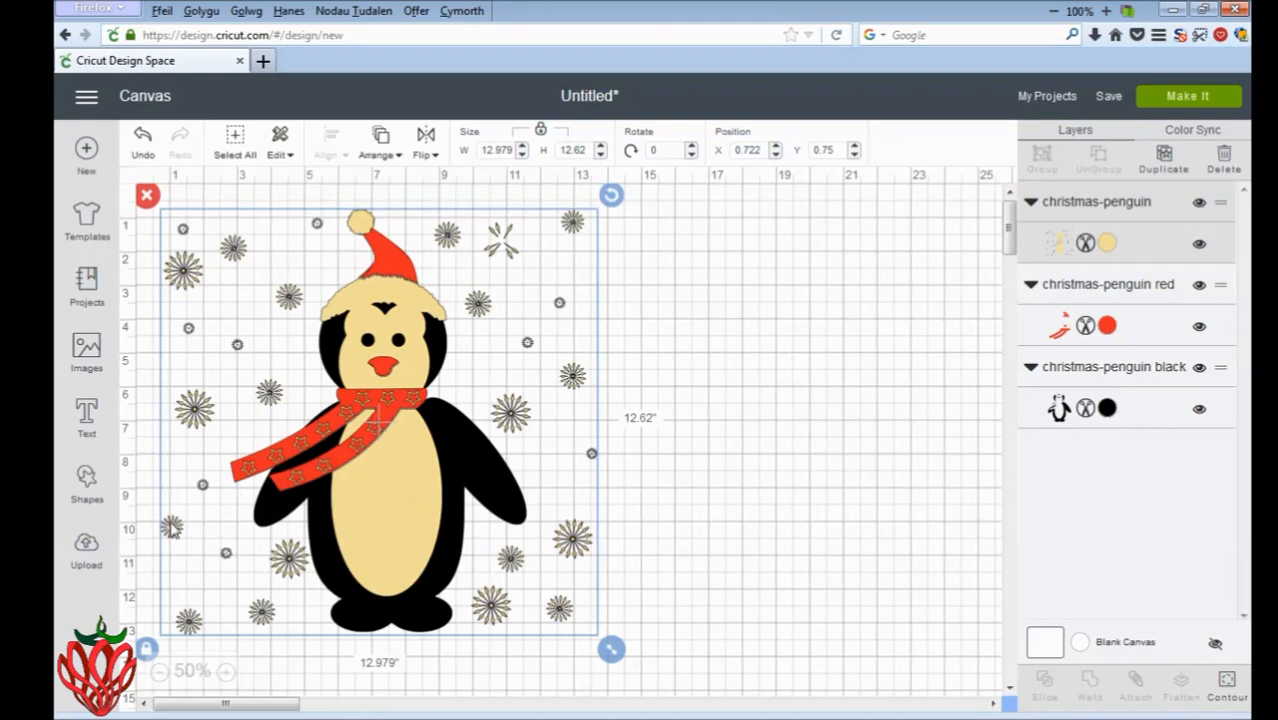
left_click(229, 673)
scroll(515, 513, "up", 1)
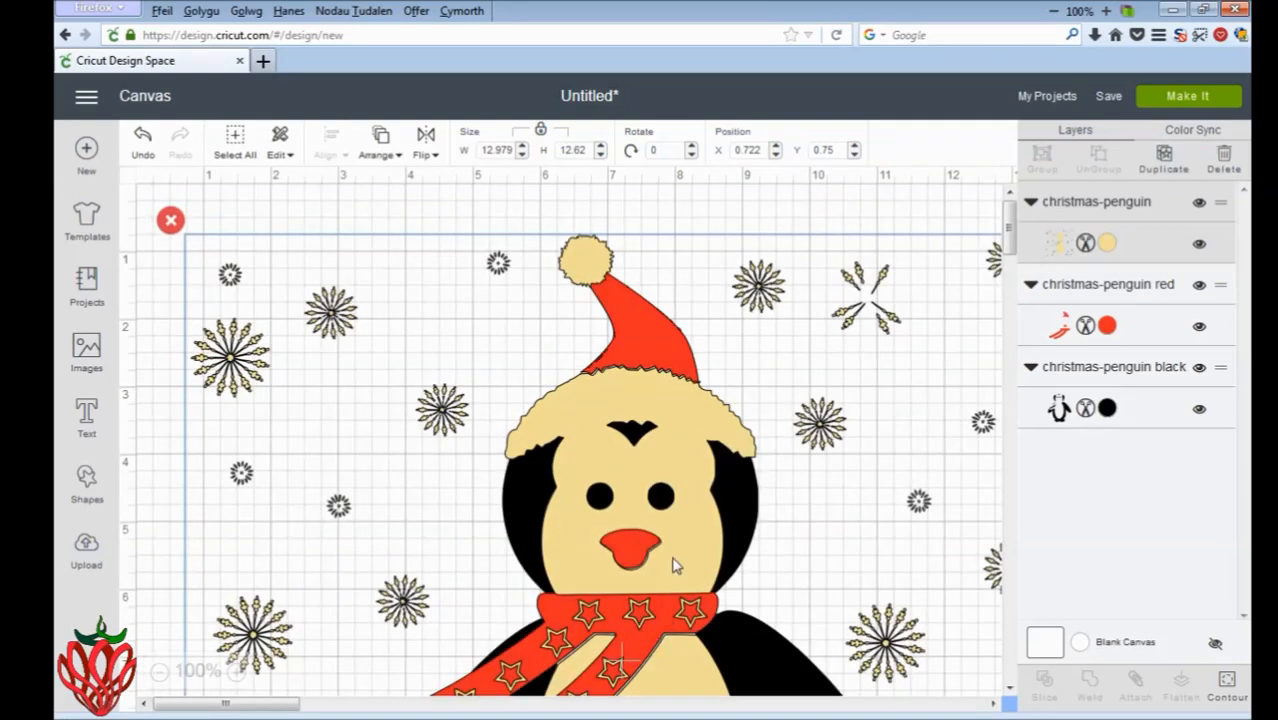
mouse_move(674, 565)
left_mouse_down()
mouse_move(643, 562)
mouse_move(676, 557)
left_mouse_up()
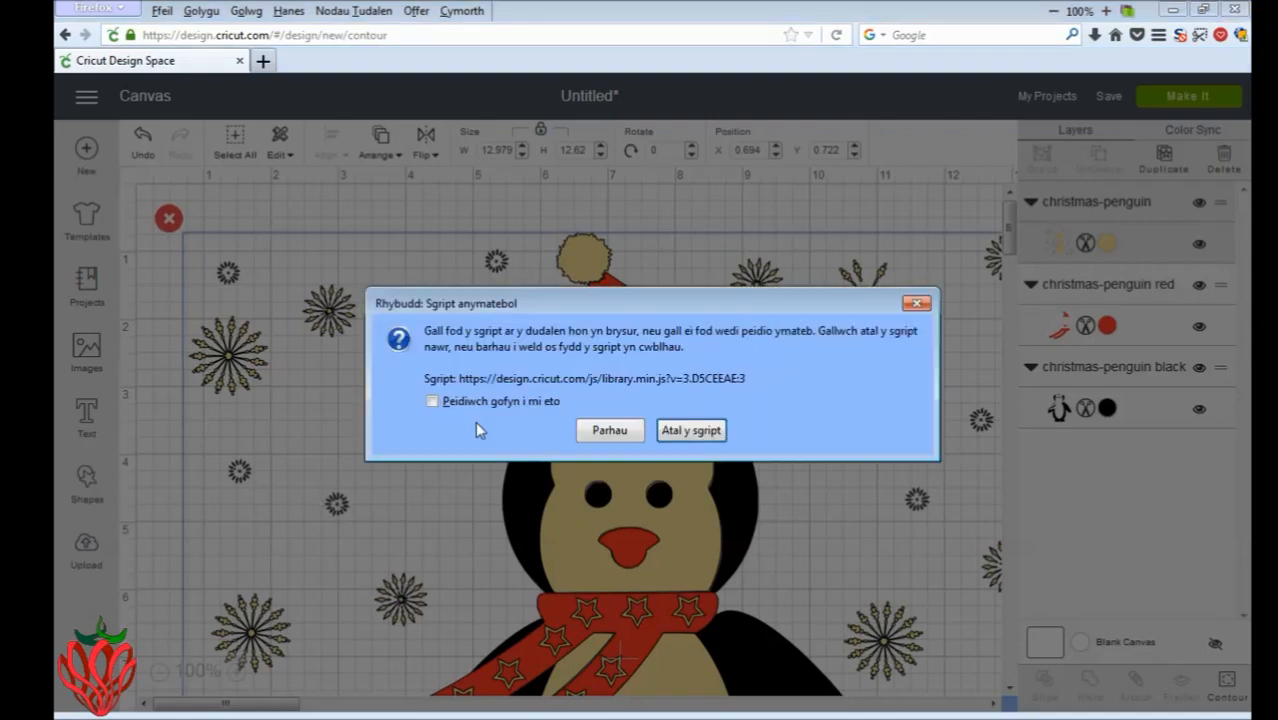
Step: Open the Honeysuckle layer's contours, letting the slow script continue, and hide all contours
left_click(610, 431)
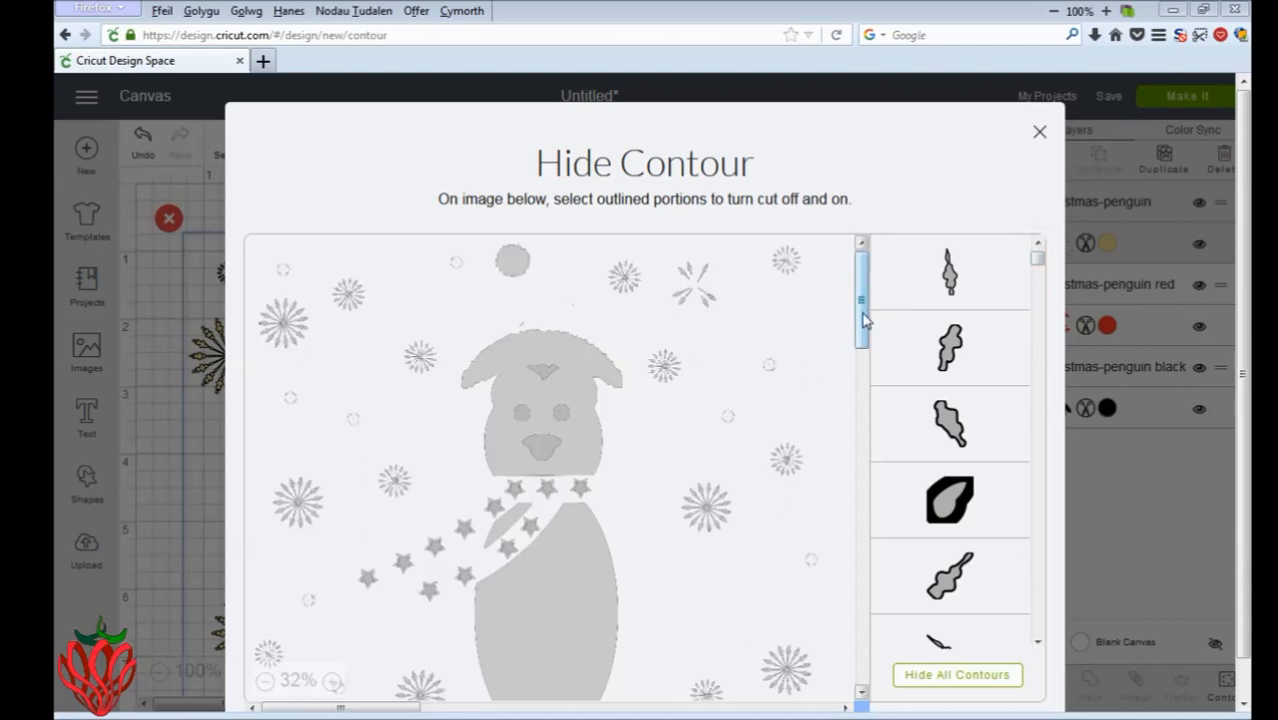
scroll(340, 675, "down", 3)
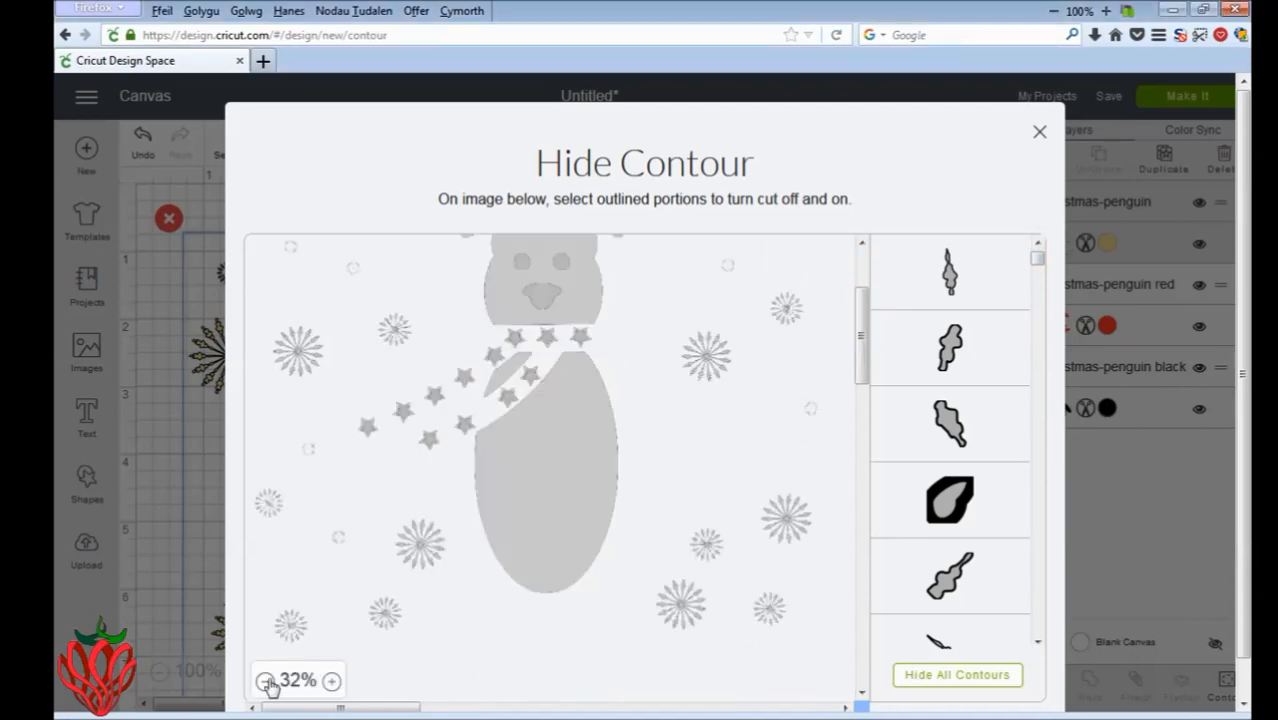
left_click(960, 680)
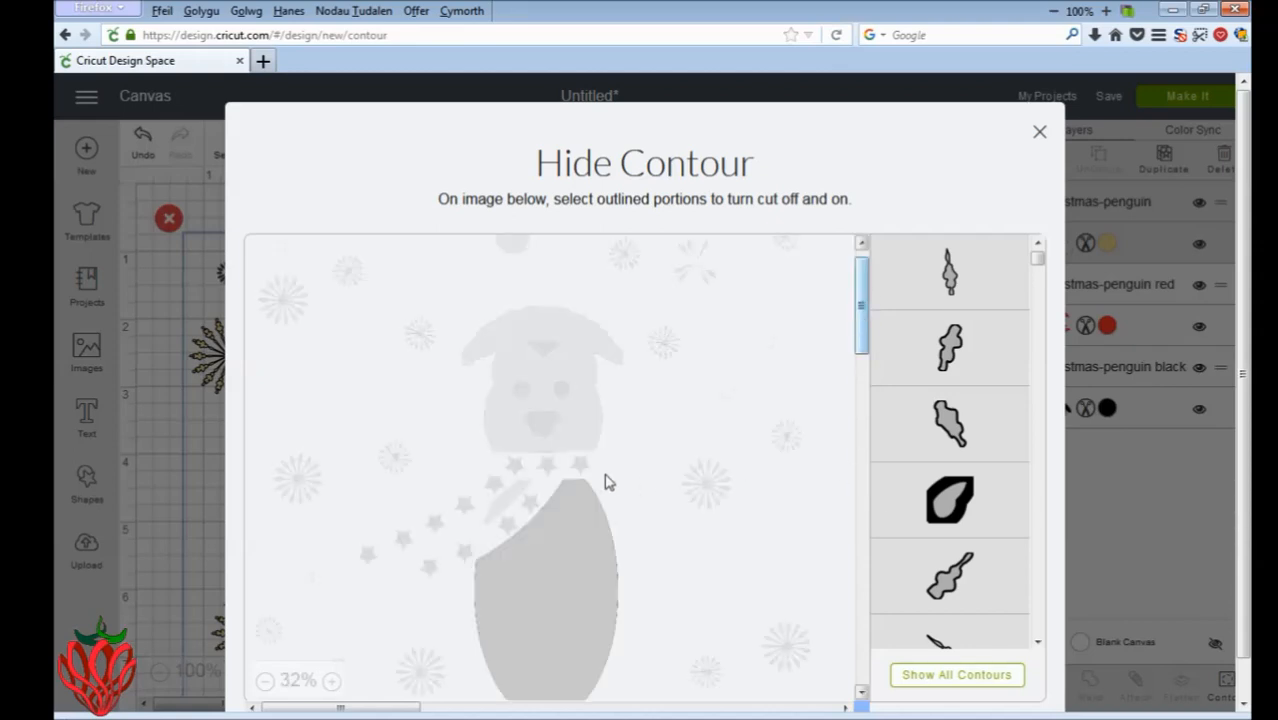
left_click(722, 474)
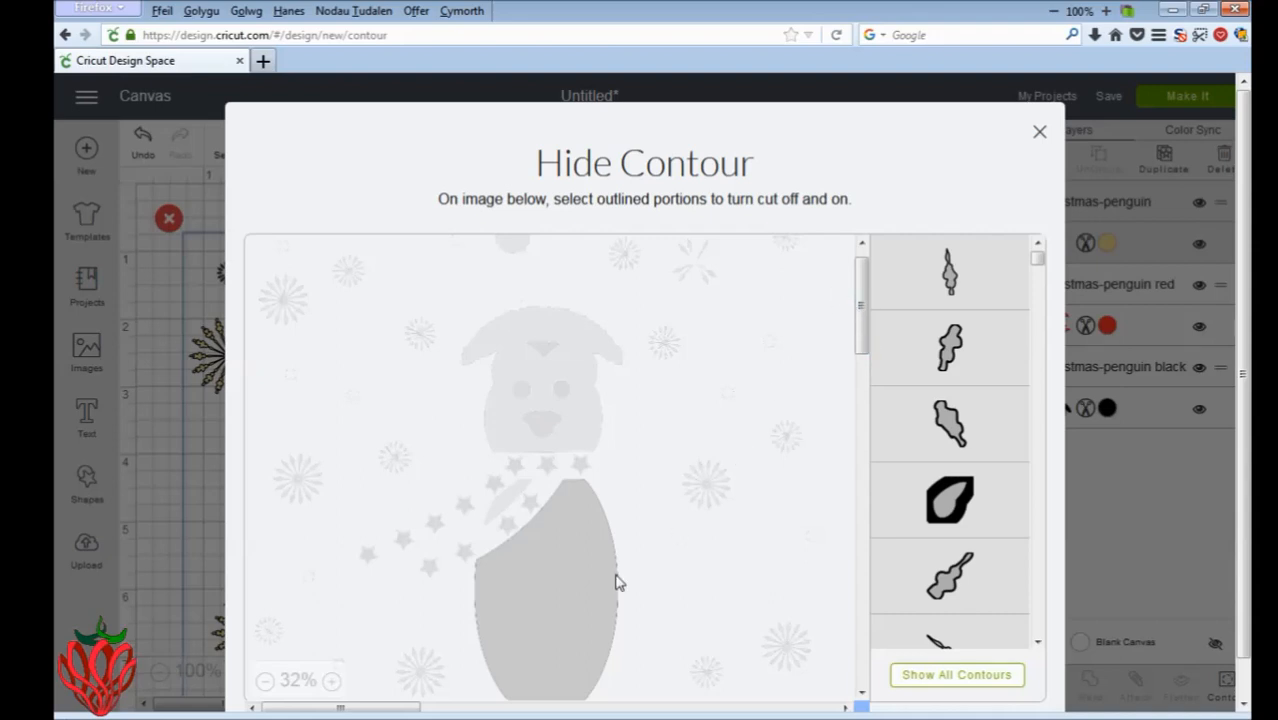
Step: Turn back on the contours for the sliver between the scarf tails, the head with hat brim, forehead notch, eyes and beak
left_click(548, 600)
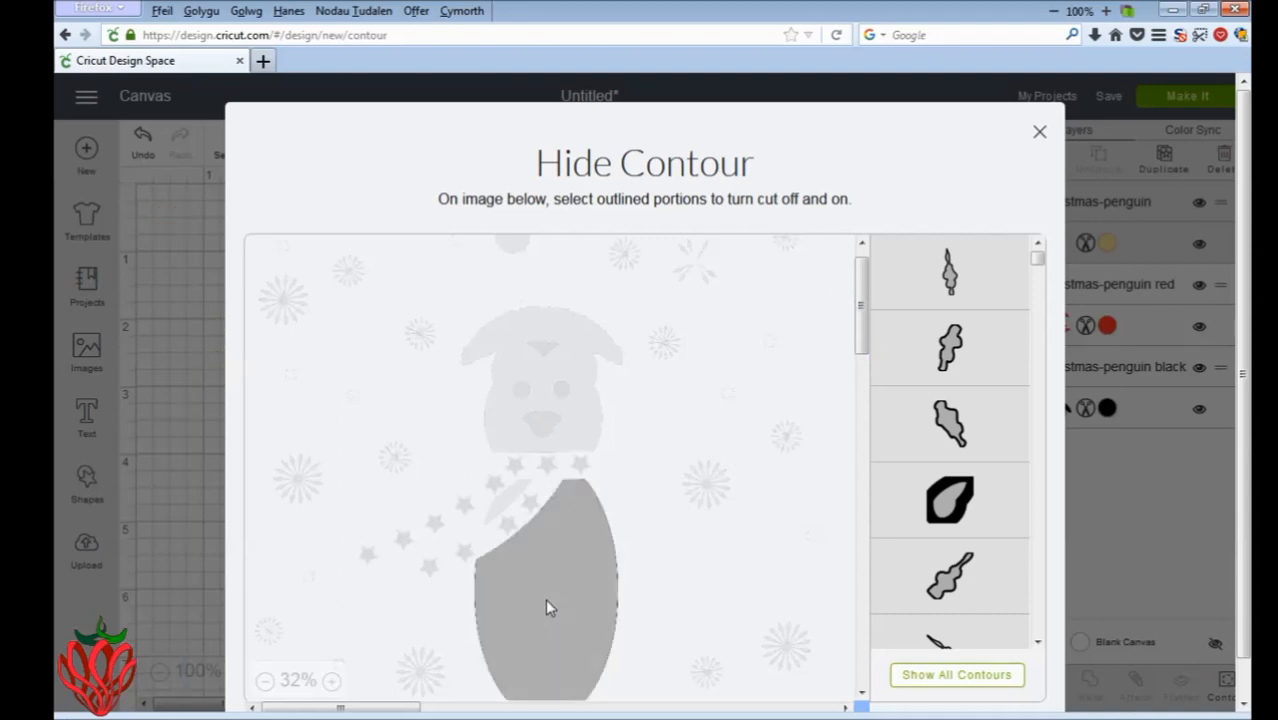
left_click(513, 495)
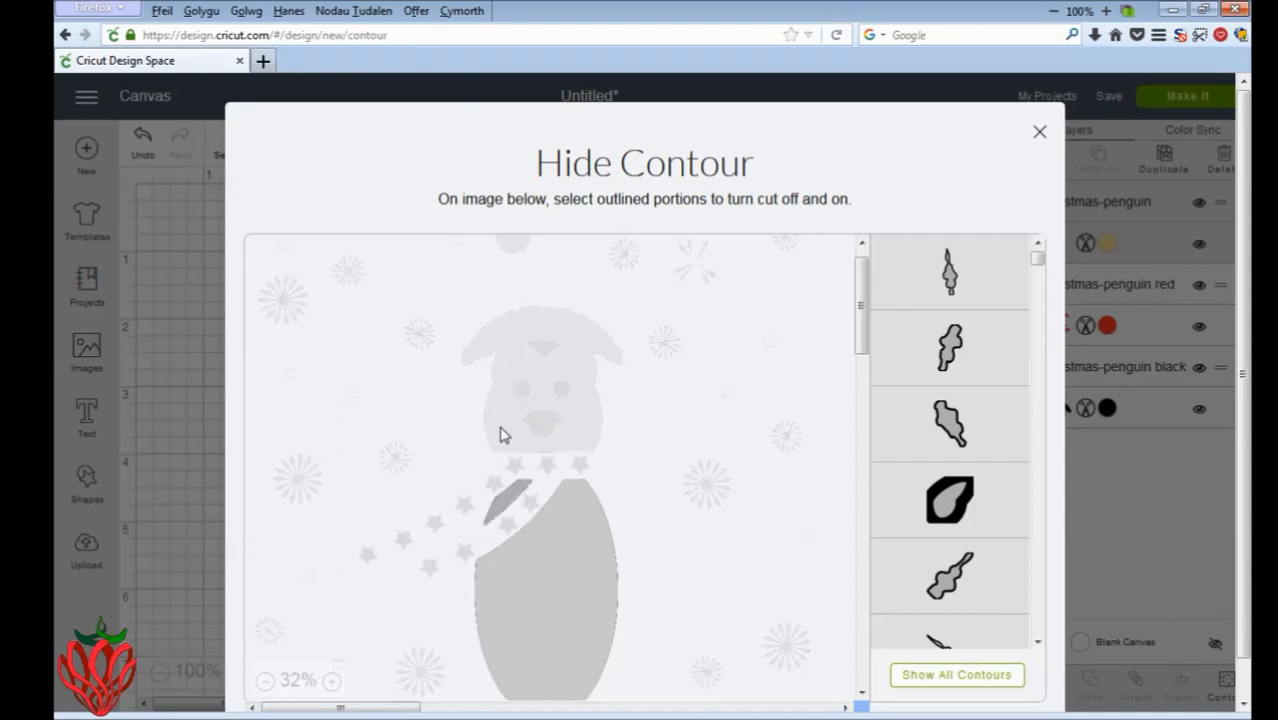
left_click(502, 433)
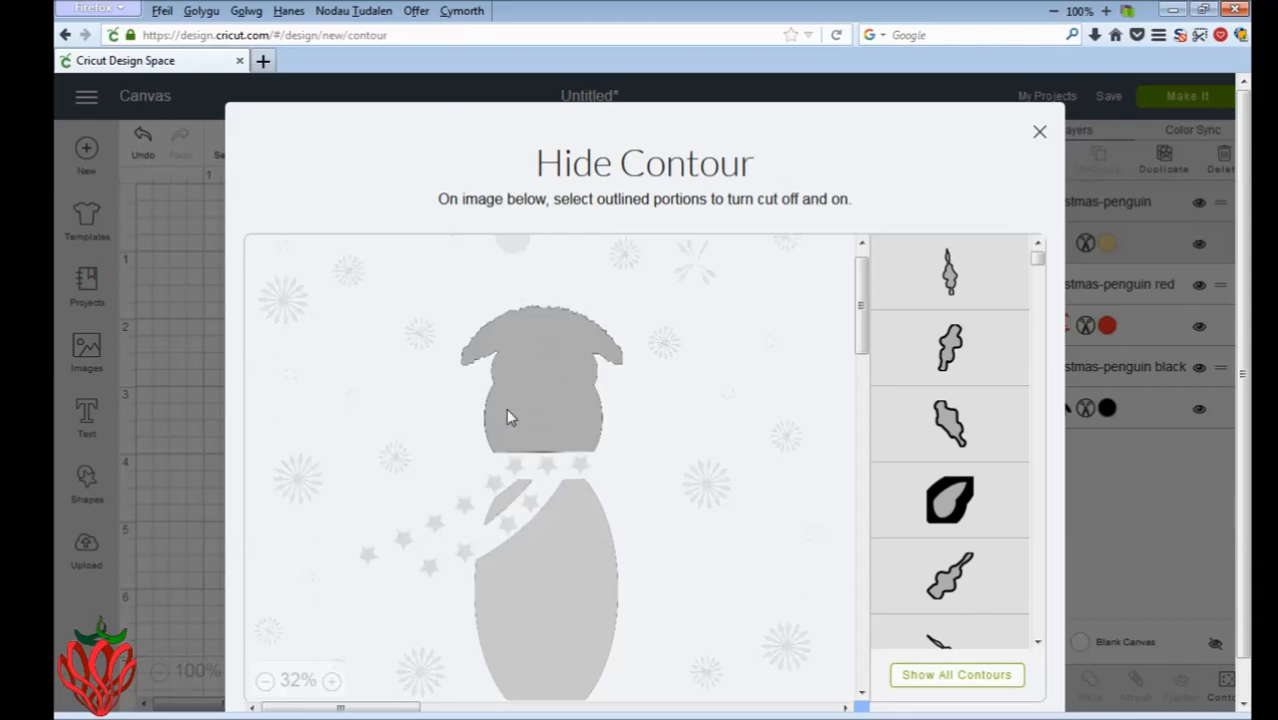
left_click(539, 352)
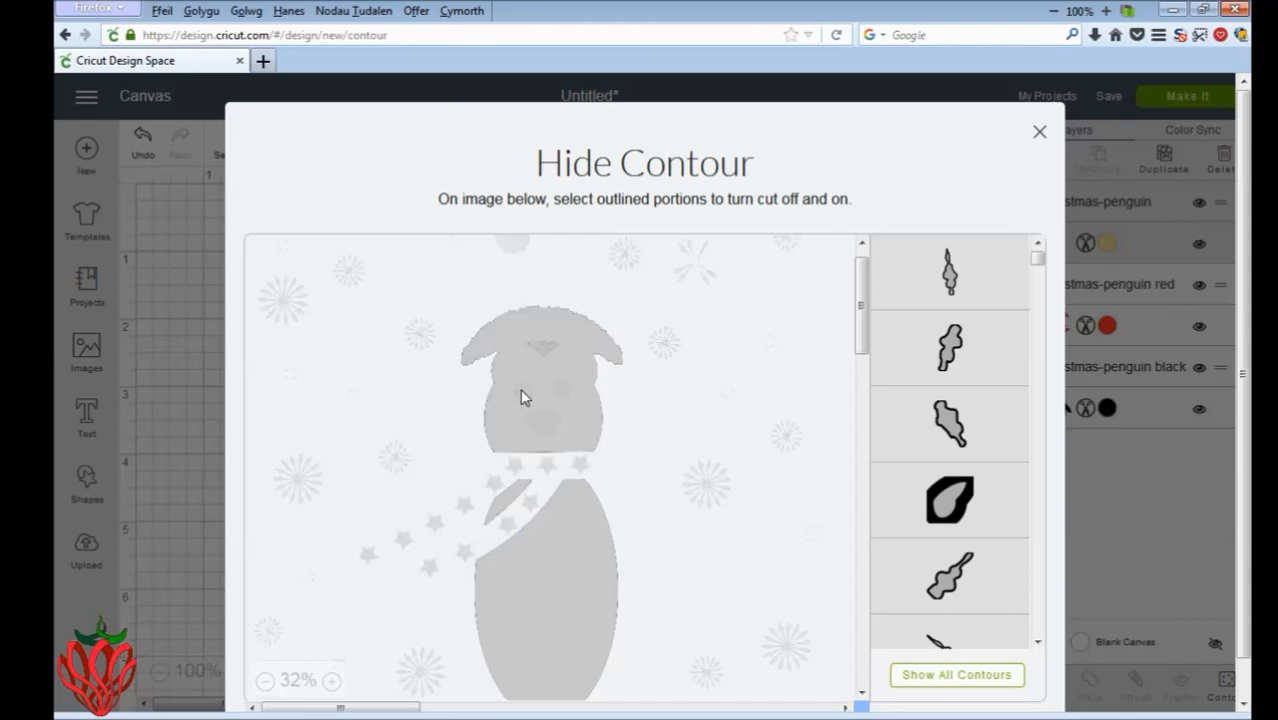
left_click(561, 391)
left_click(541, 437)
left_click(542, 352)
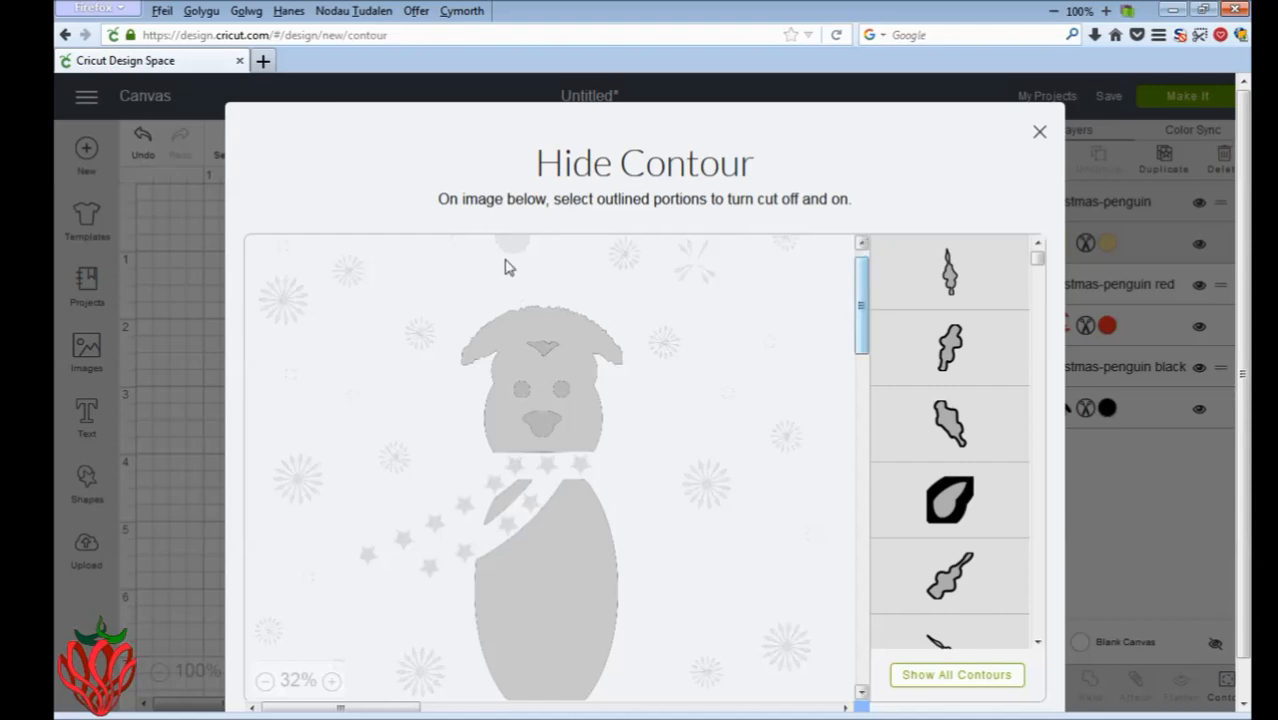
Step: Turn on the hat's pom-pom and the scarf's star contours, finding the stars in the contour list
scroll(507, 266, "up", 1)
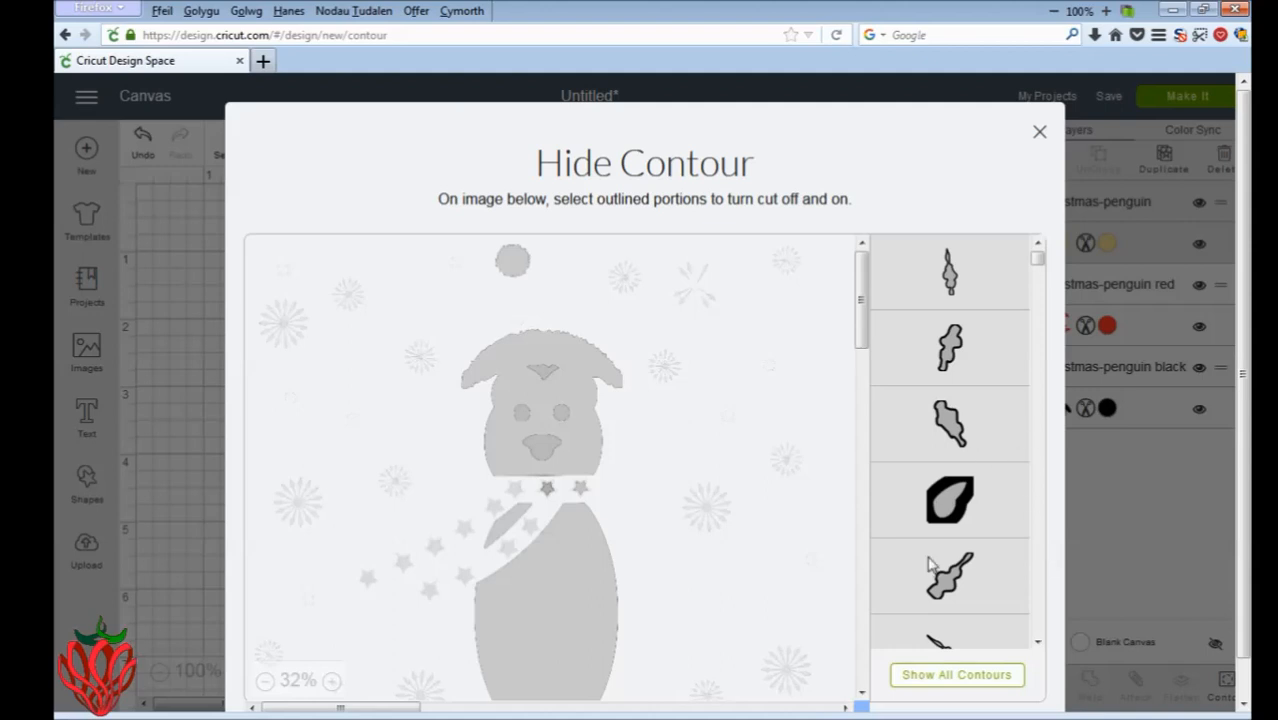
left_click(701, 525)
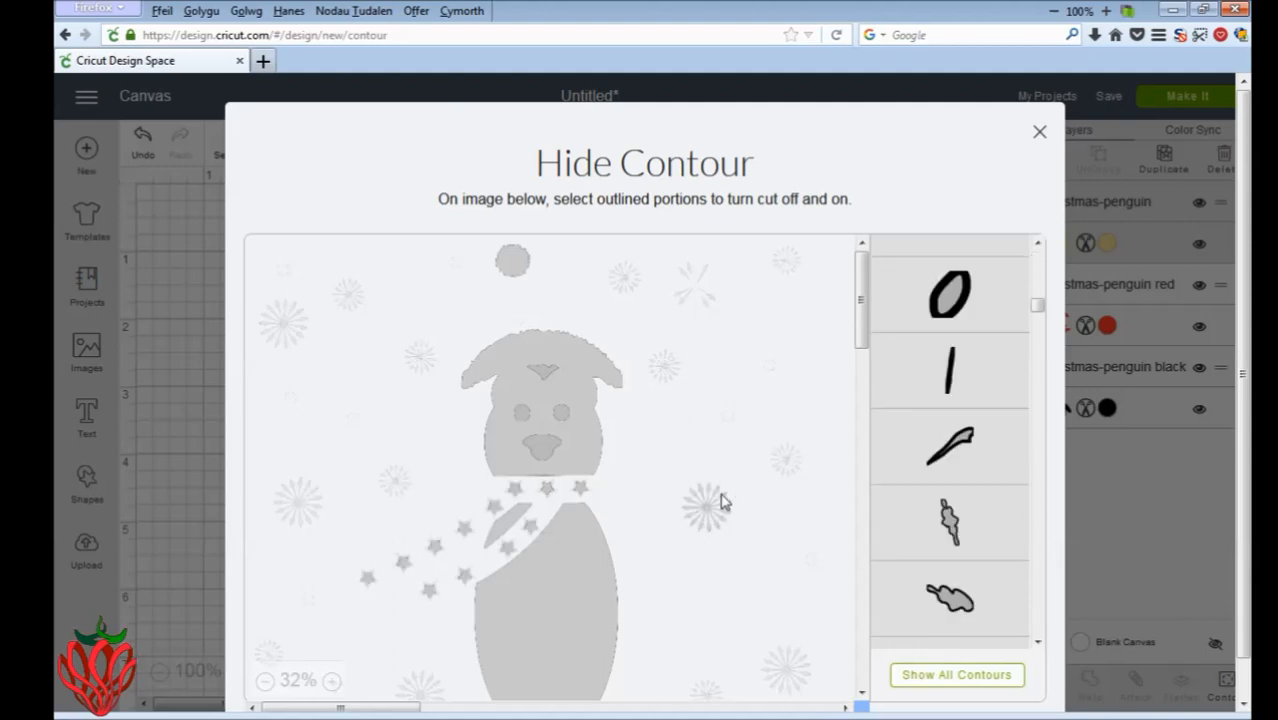
left_click_drag(1036, 305, 1038, 340)
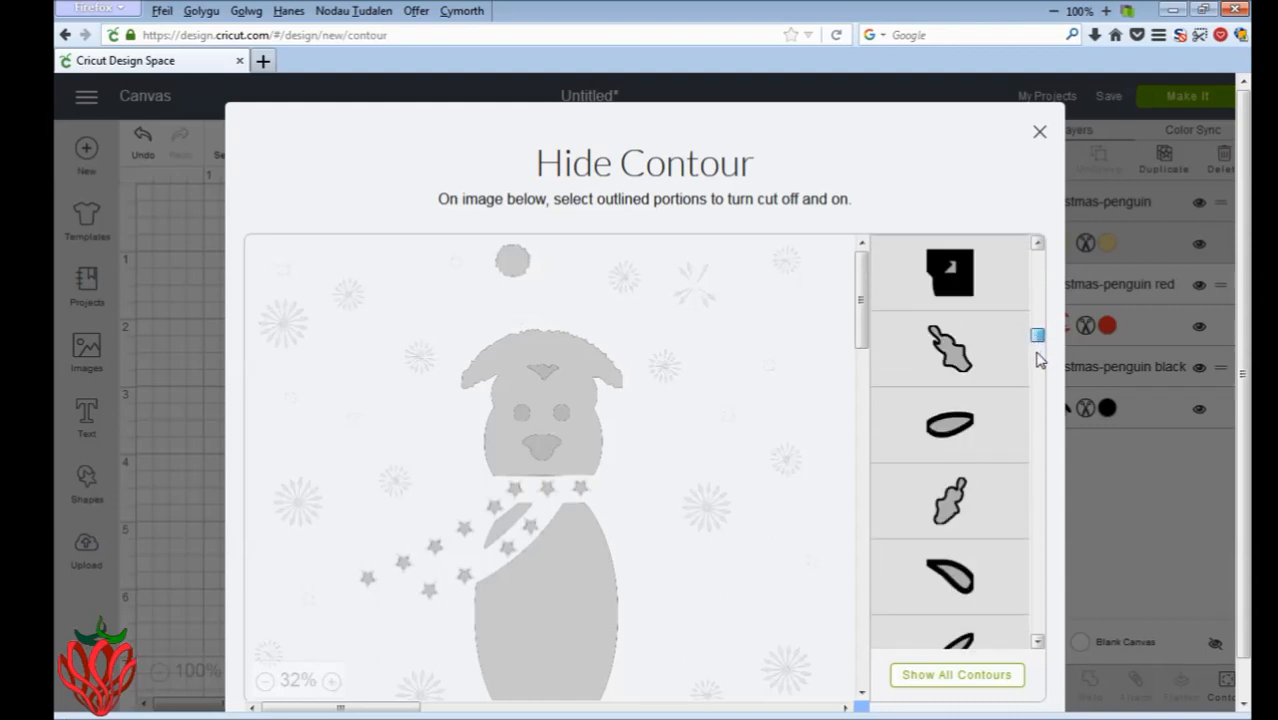
left_click(1040, 360)
left_click_drag(1040, 362, 1040, 382)
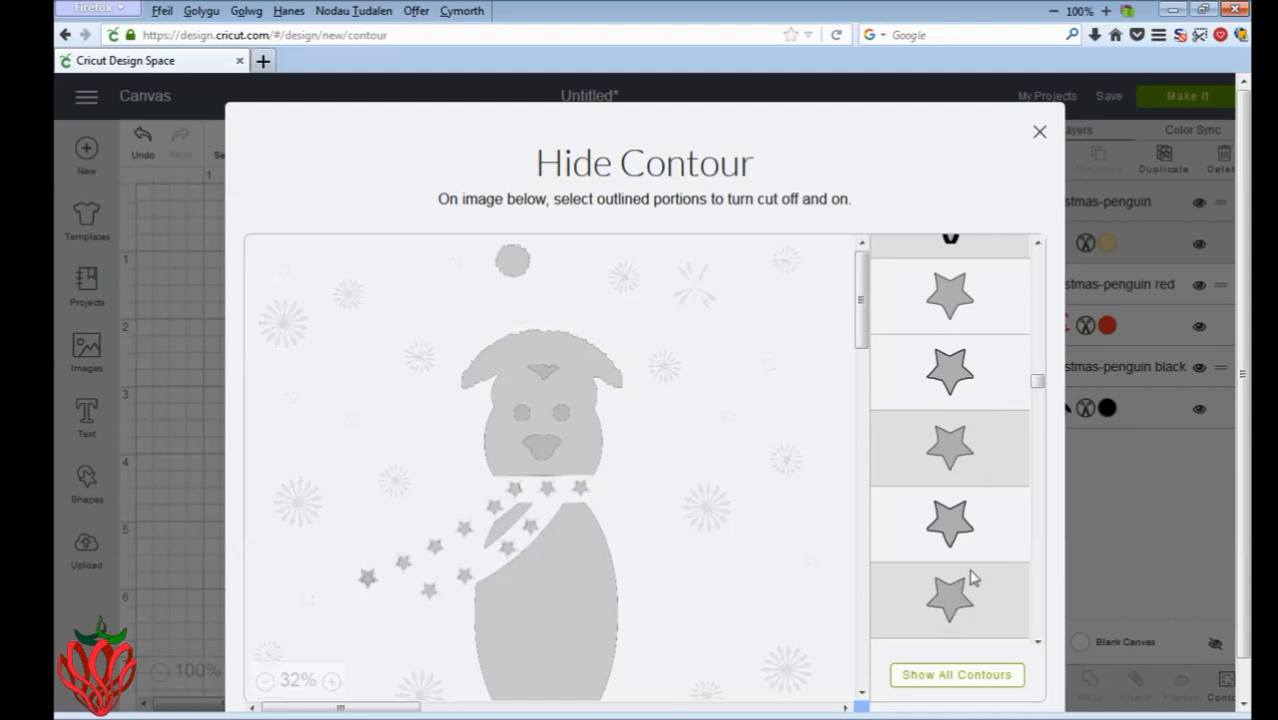
left_click(1037, 644)
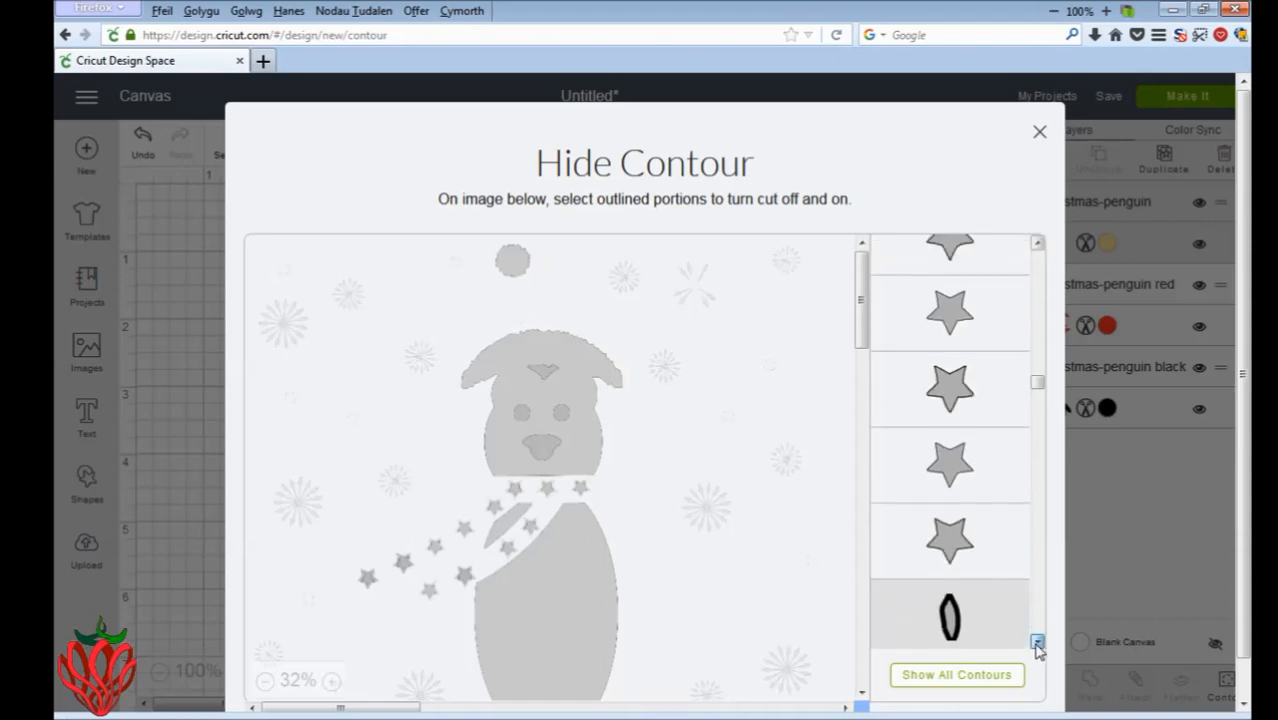
left_click(1037, 644)
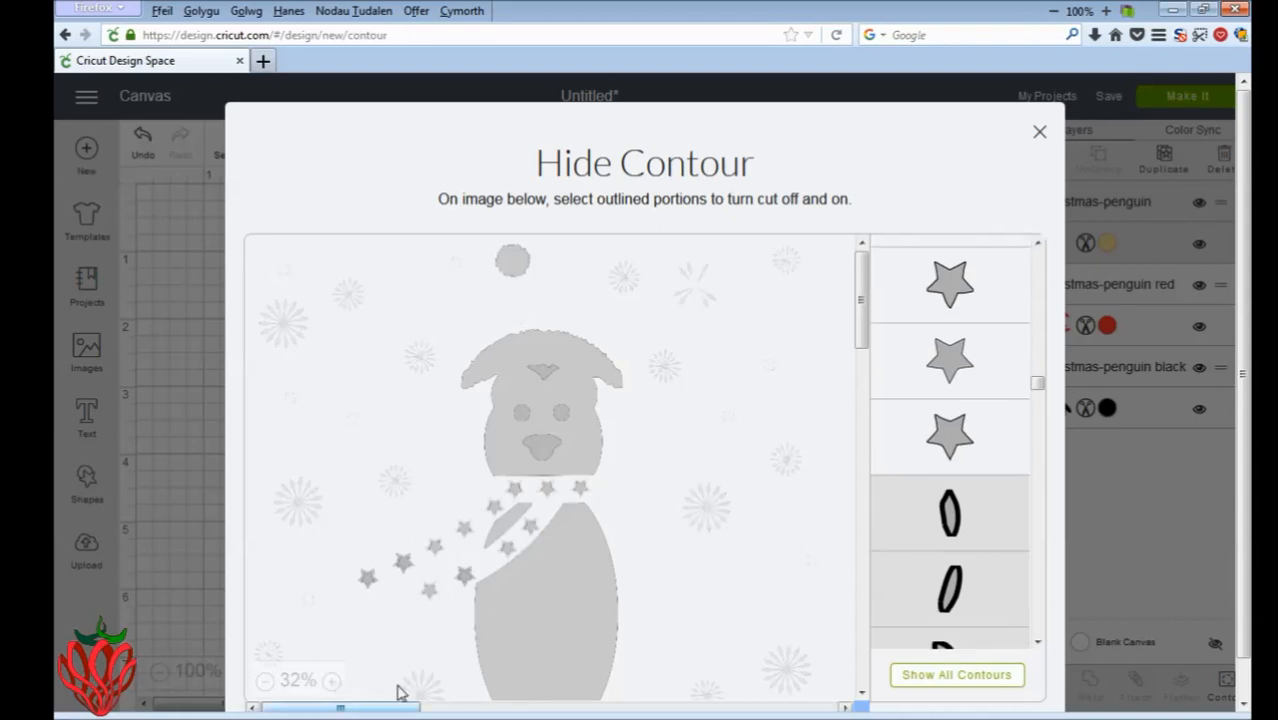
Step: Turn on the remaining star outlines along the scarf tails, working on an enlarged view of the contours
left_click(332, 682)
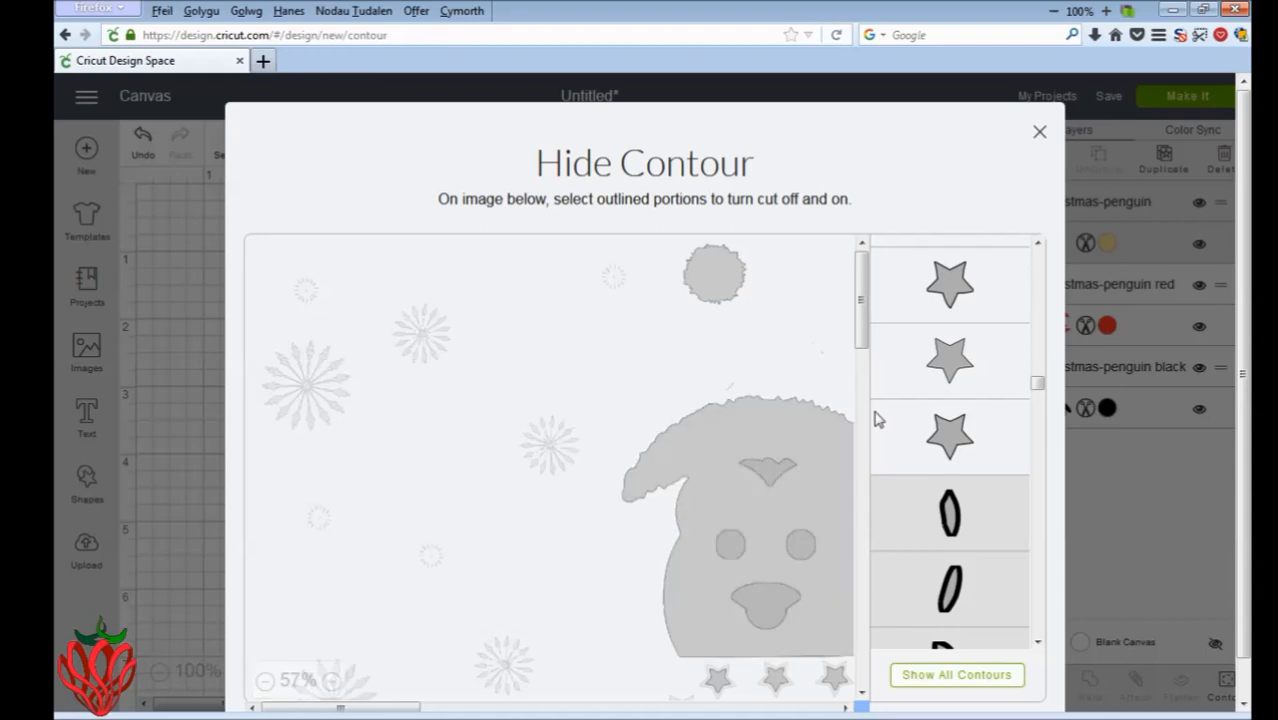
left_click_drag(858, 328, 862, 391)
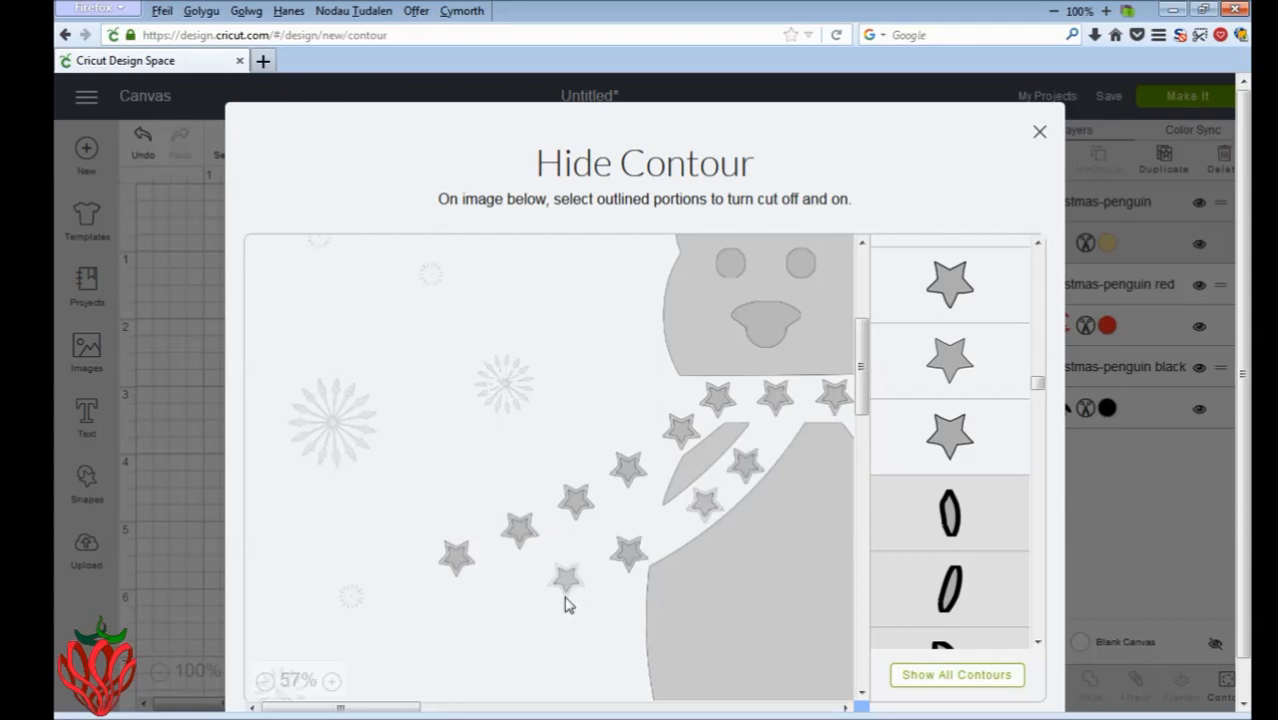
left_click(265, 682)
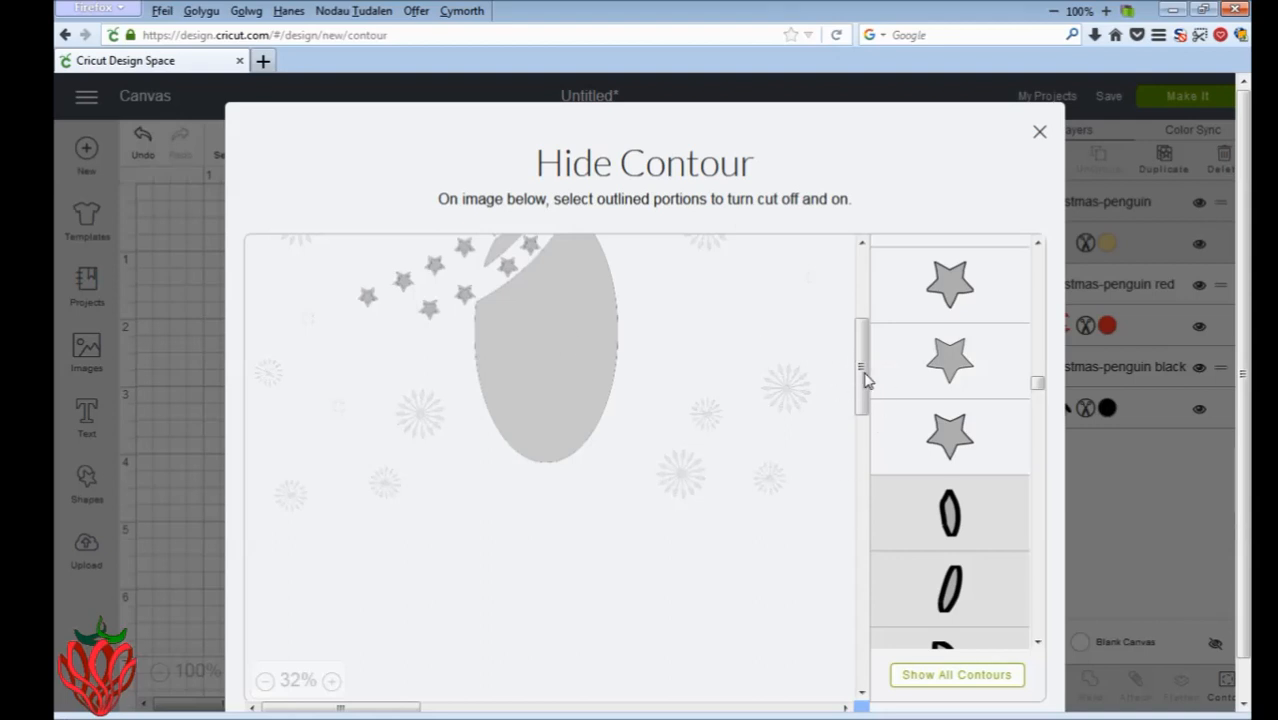
left_click_drag(862, 344, 863, 342)
scroll(516, 311, "up", 3)
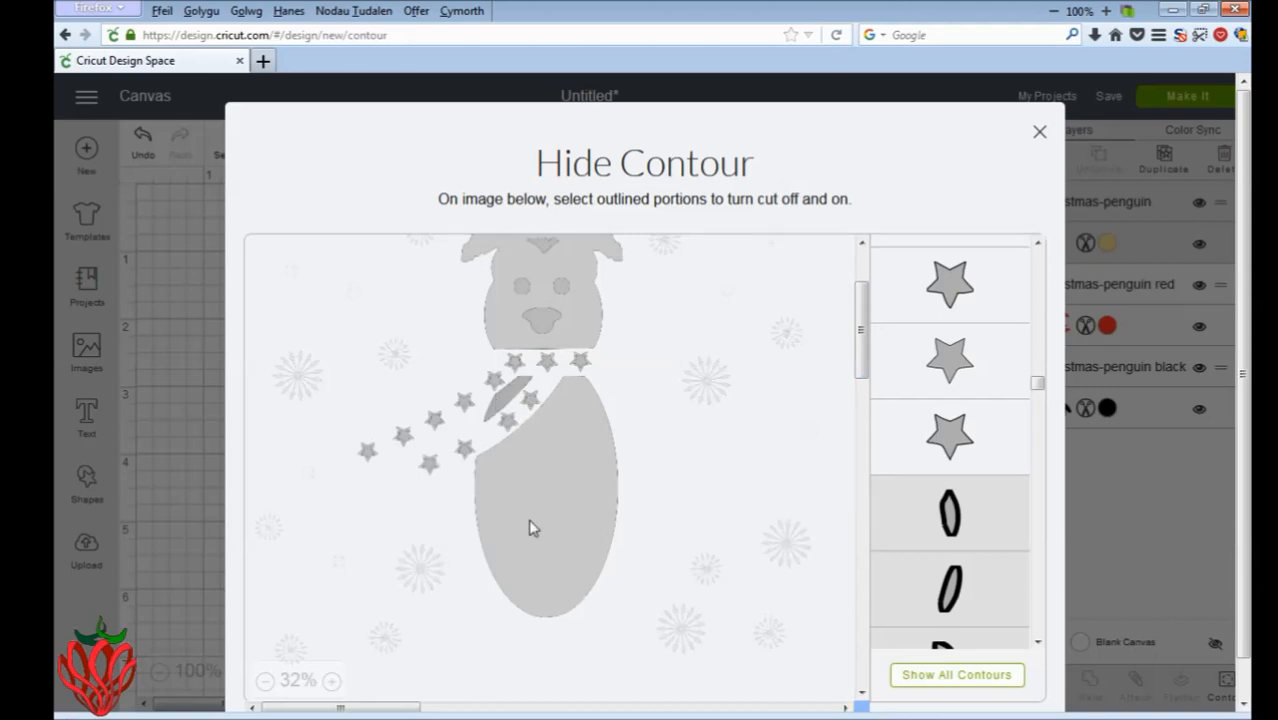
Step: Toggle the narrow contour between the scarf tails, close the contour editor and review the penguin without snowflakes on the canvas
left_click(508, 400)
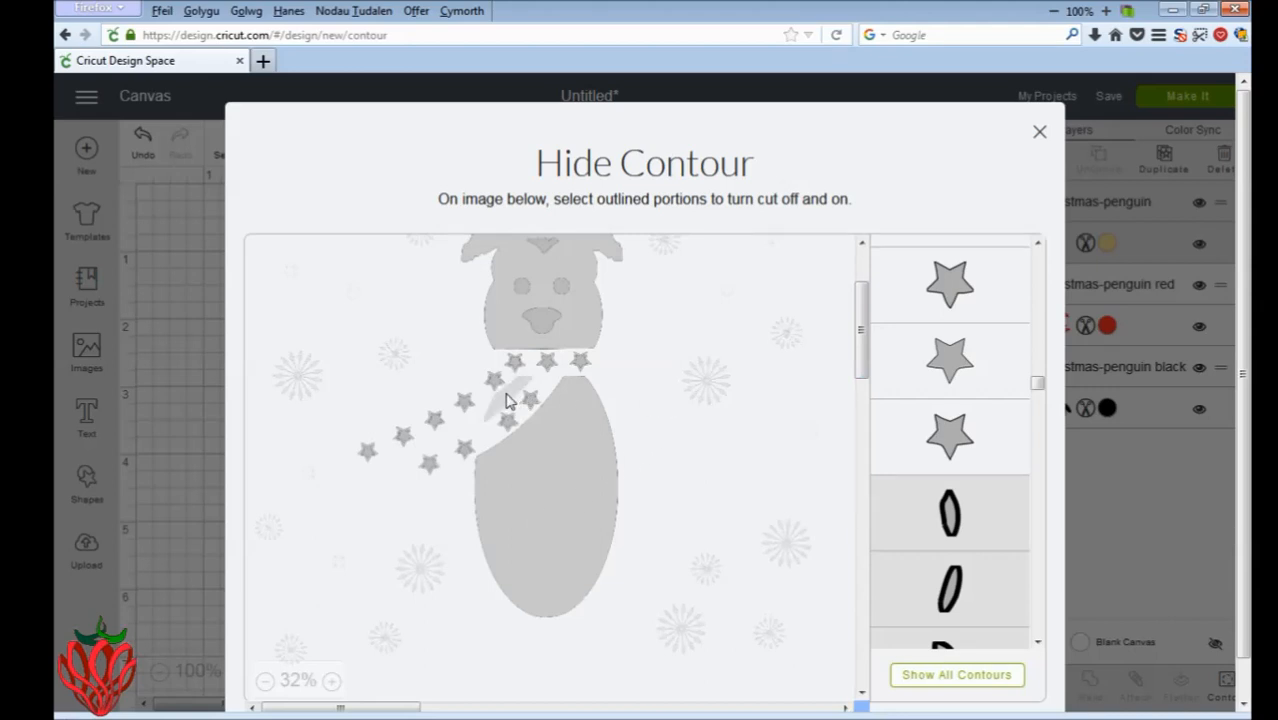
left_click(701, 390)
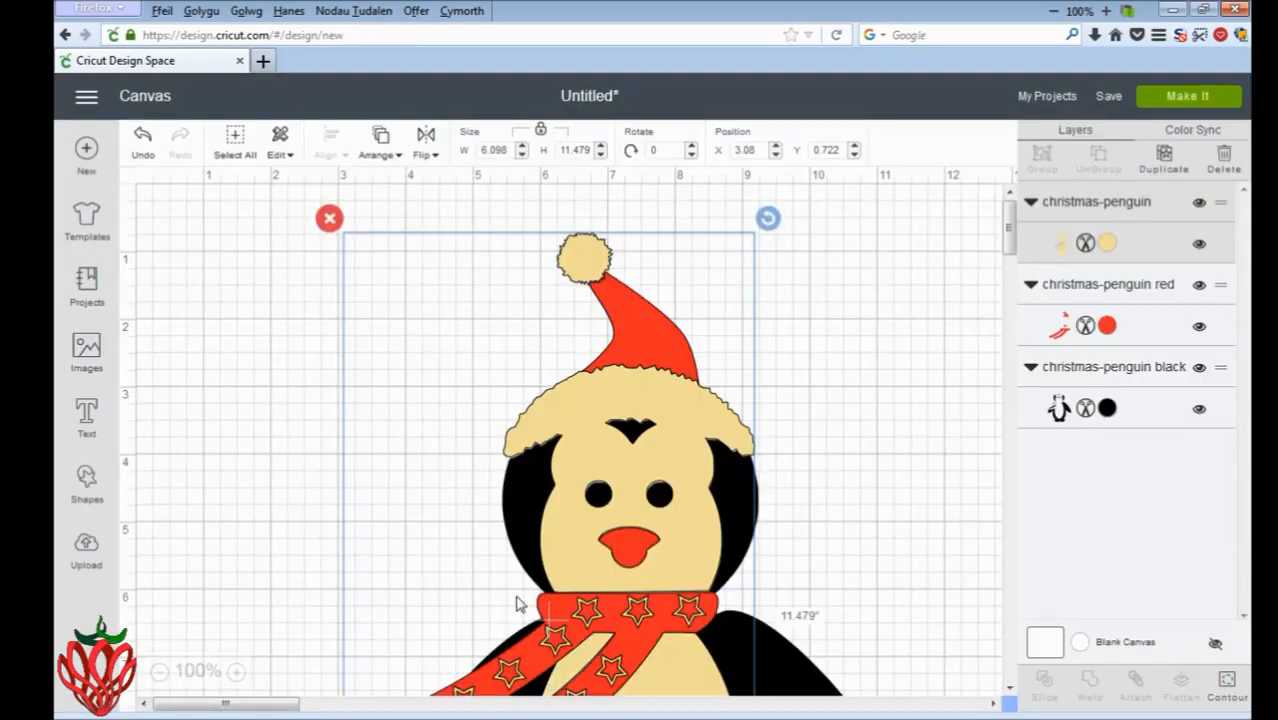
left_click(160, 673)
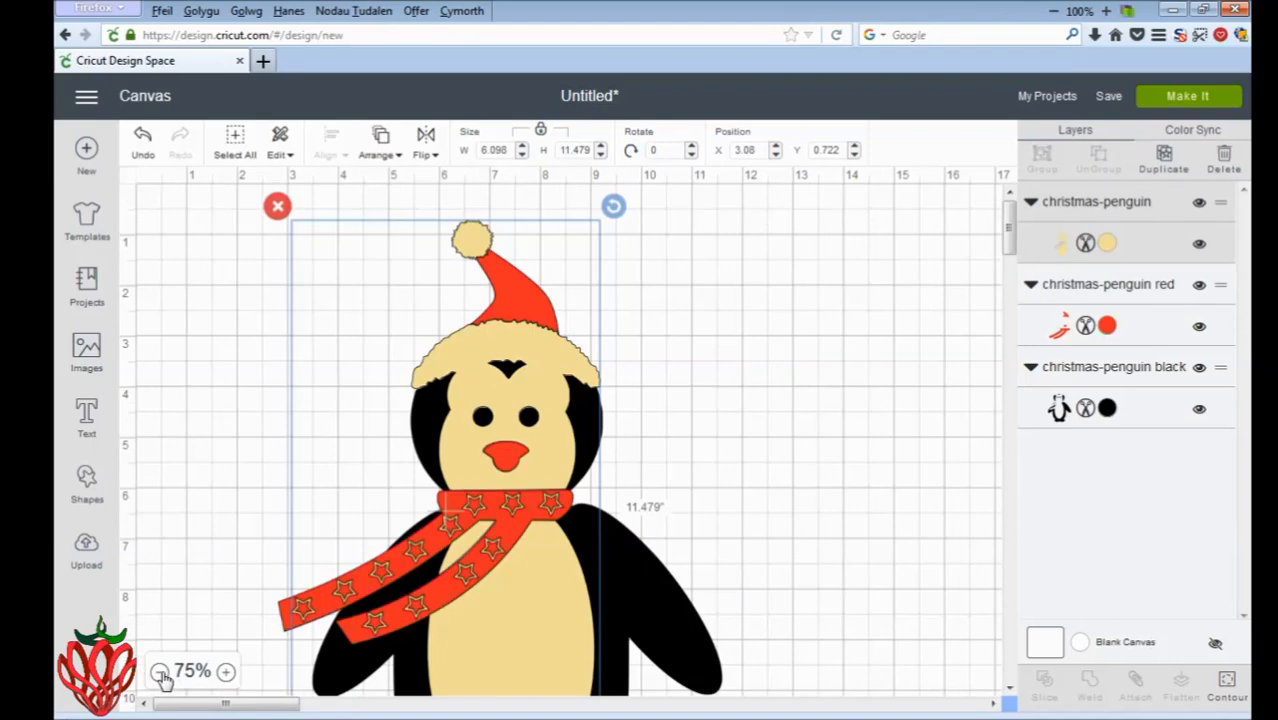
Step: Nudge the cream penguin layer into alignment with the red and black layers, at about X 3.094, Y 0.75
left_click(160, 673)
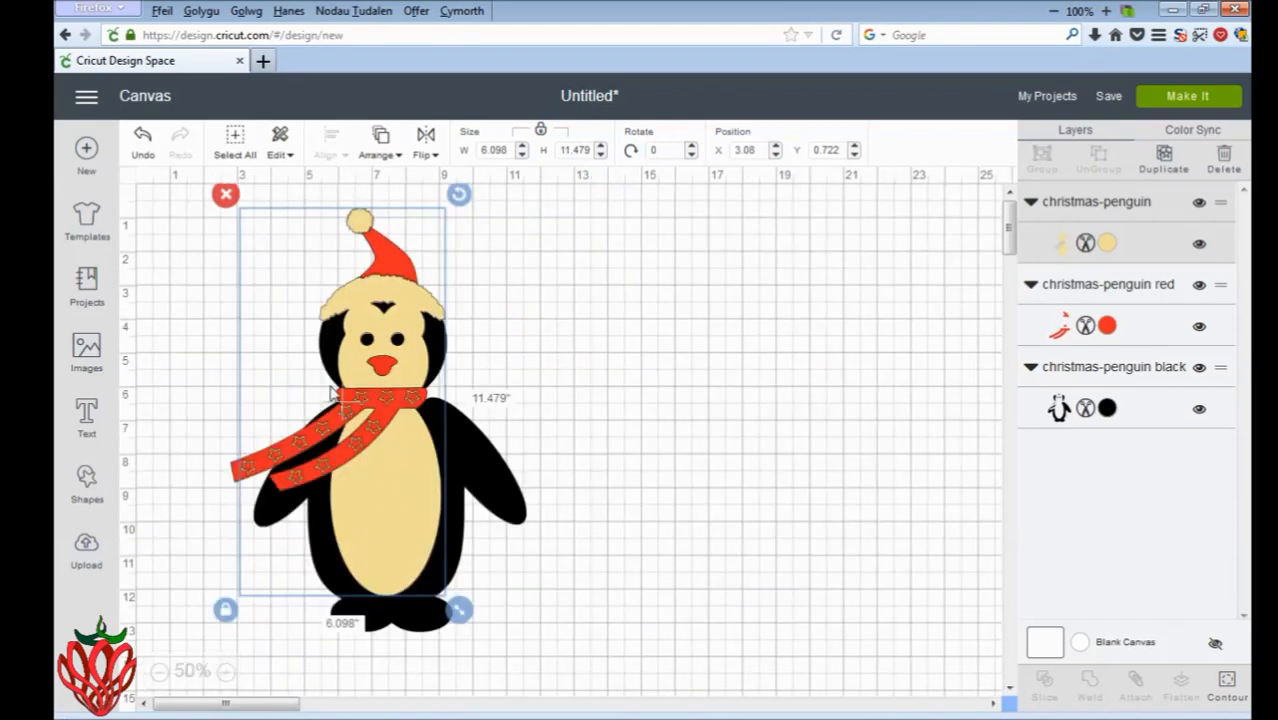
mouse_move(390, 492)
left_mouse_down()
mouse_move(371, 491)
mouse_move(395, 492)
left_mouse_up()
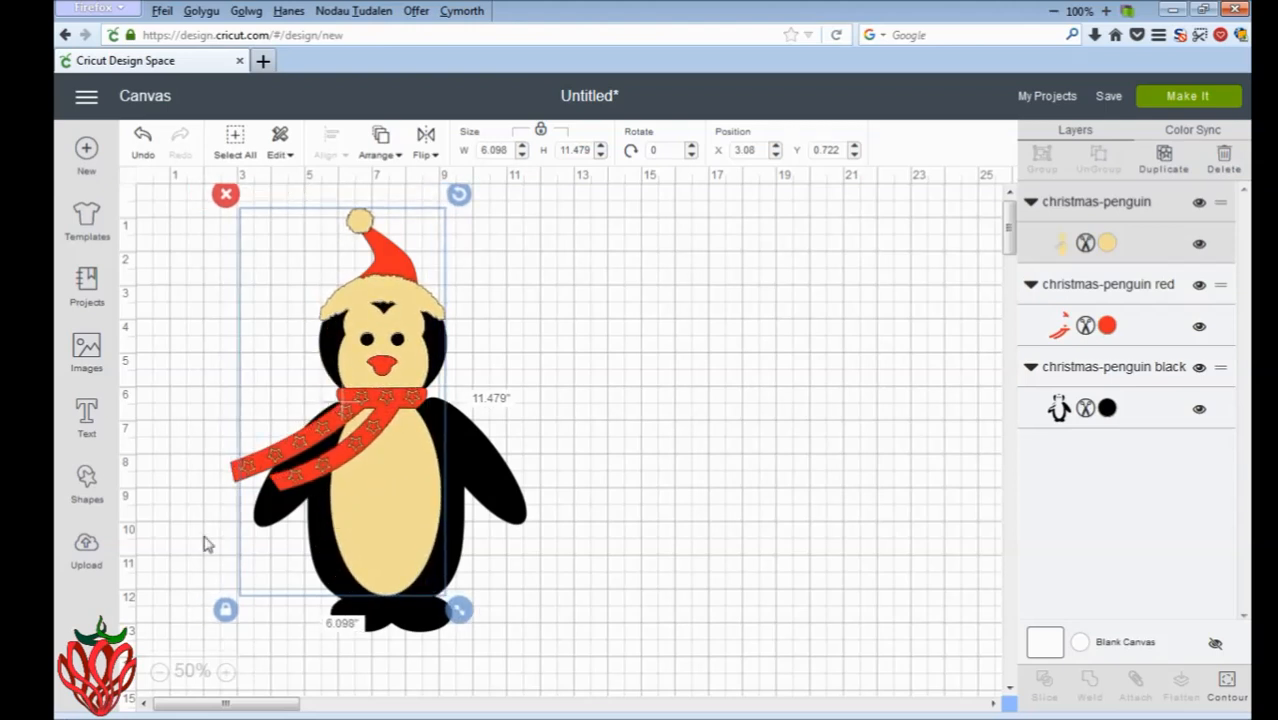
left_click(226, 672)
left_click(227, 673)
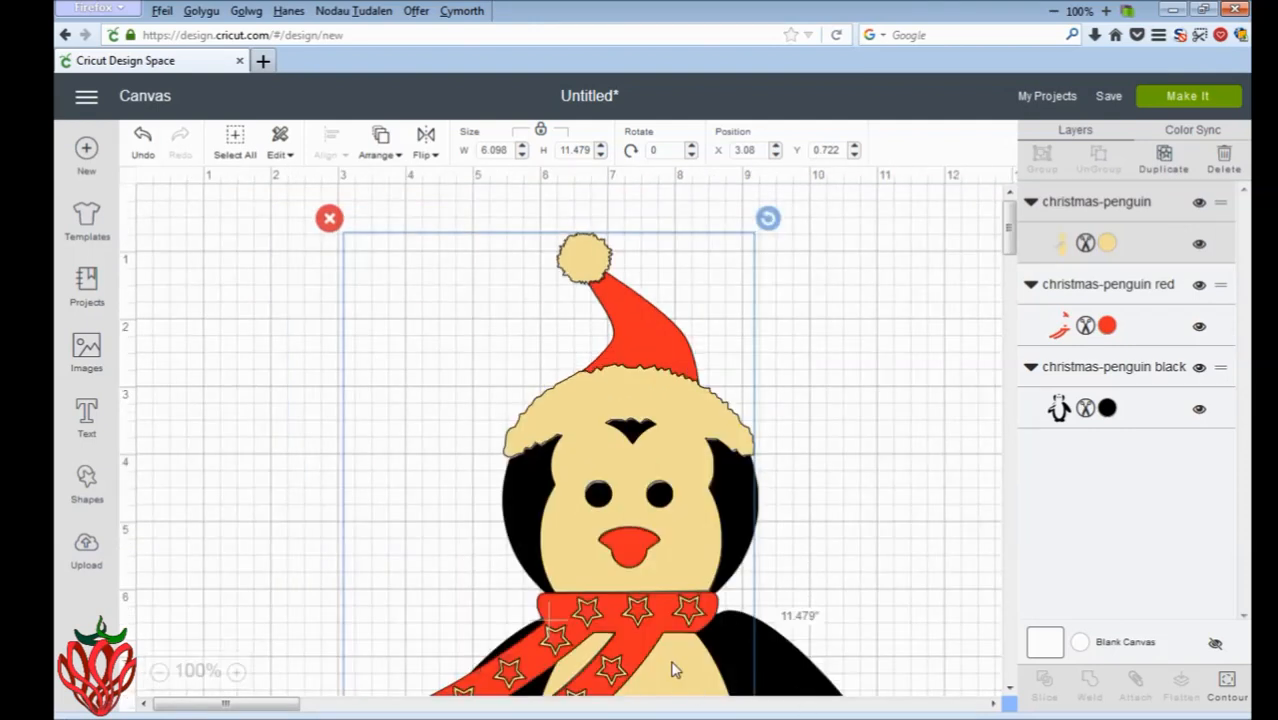
left_click_drag(685, 448, 688, 452)
left_click(1010, 689)
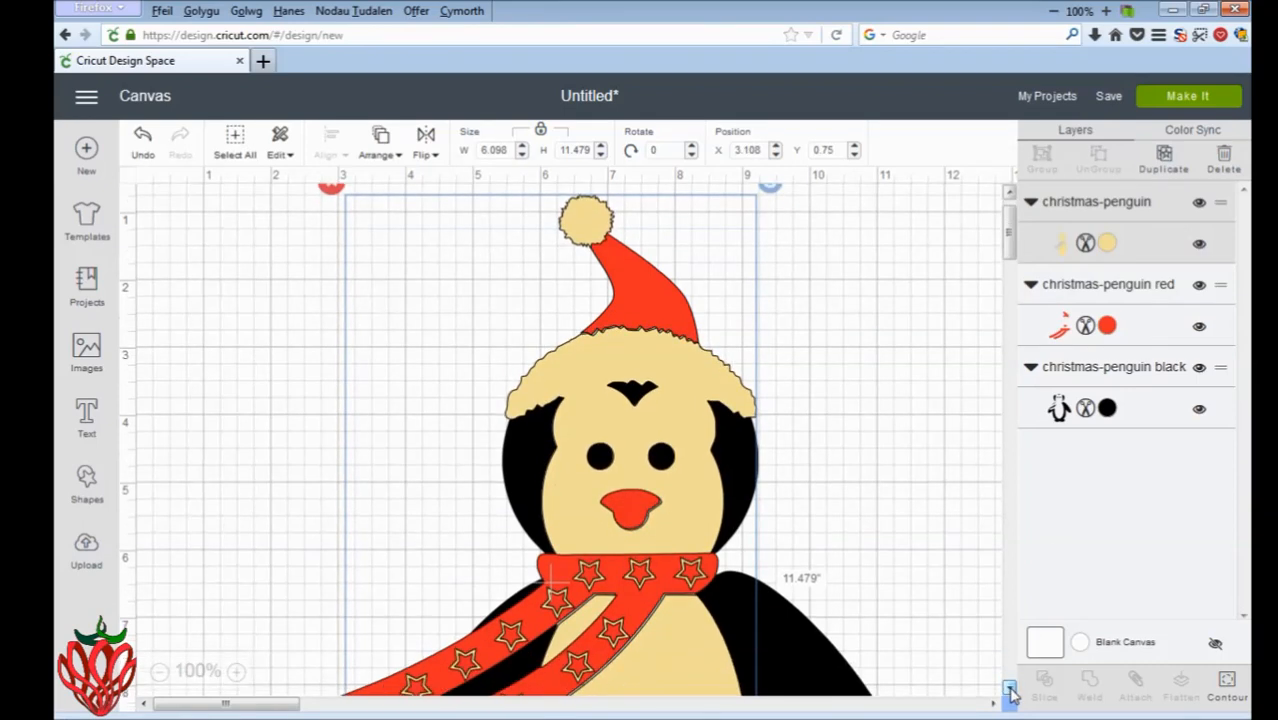
left_click(1010, 689)
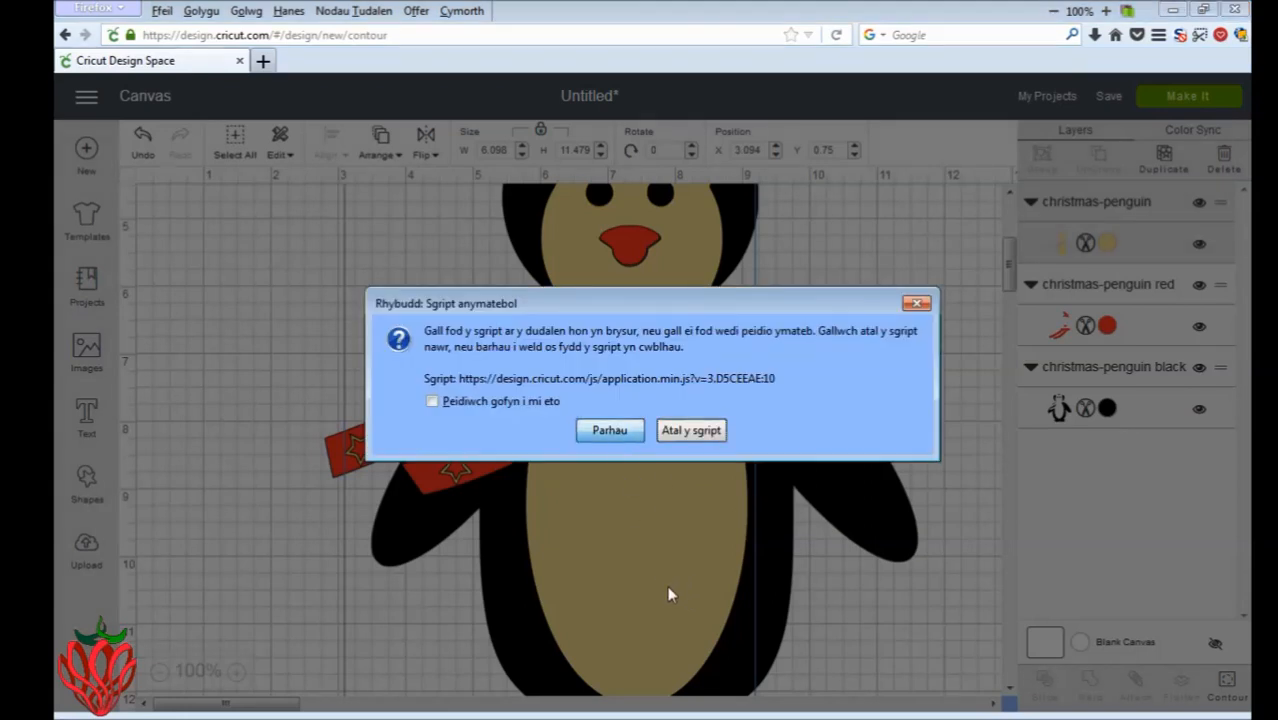
Step: Examine the cream layer's scarf star contours in the contour editor, letting the busy script continue, and close the editor
key("Return")
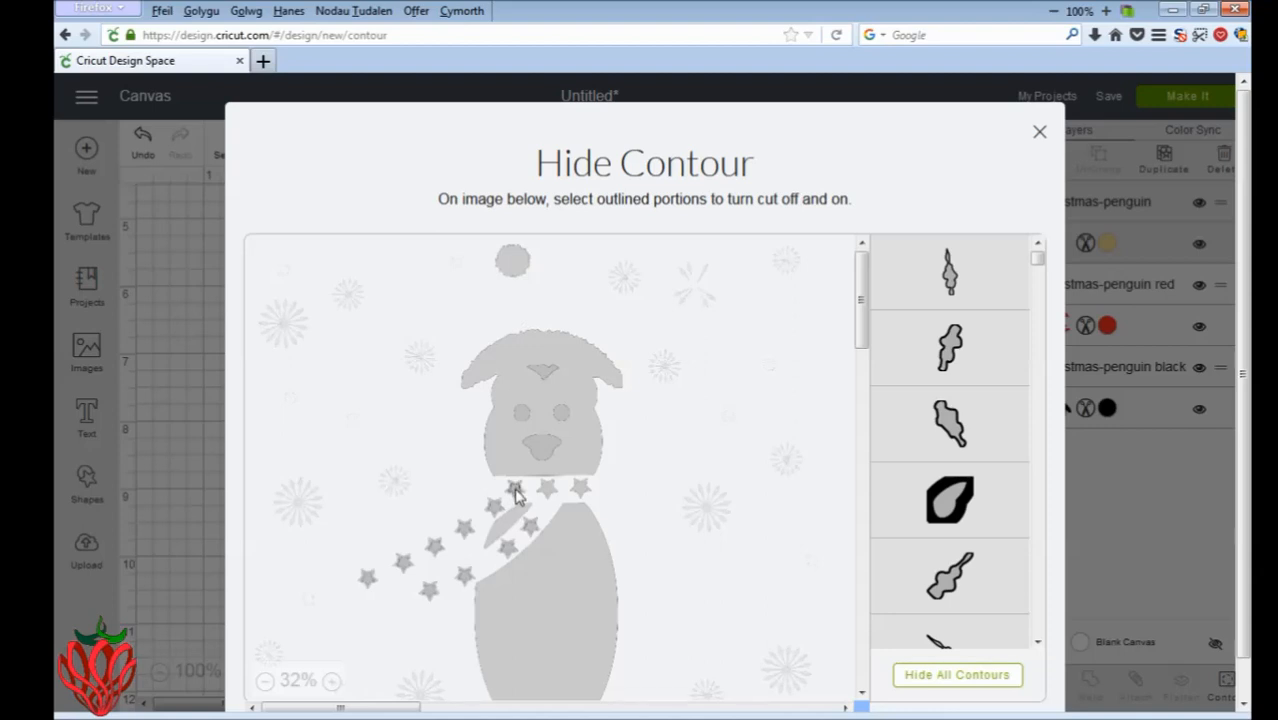
left_click(1040, 136)
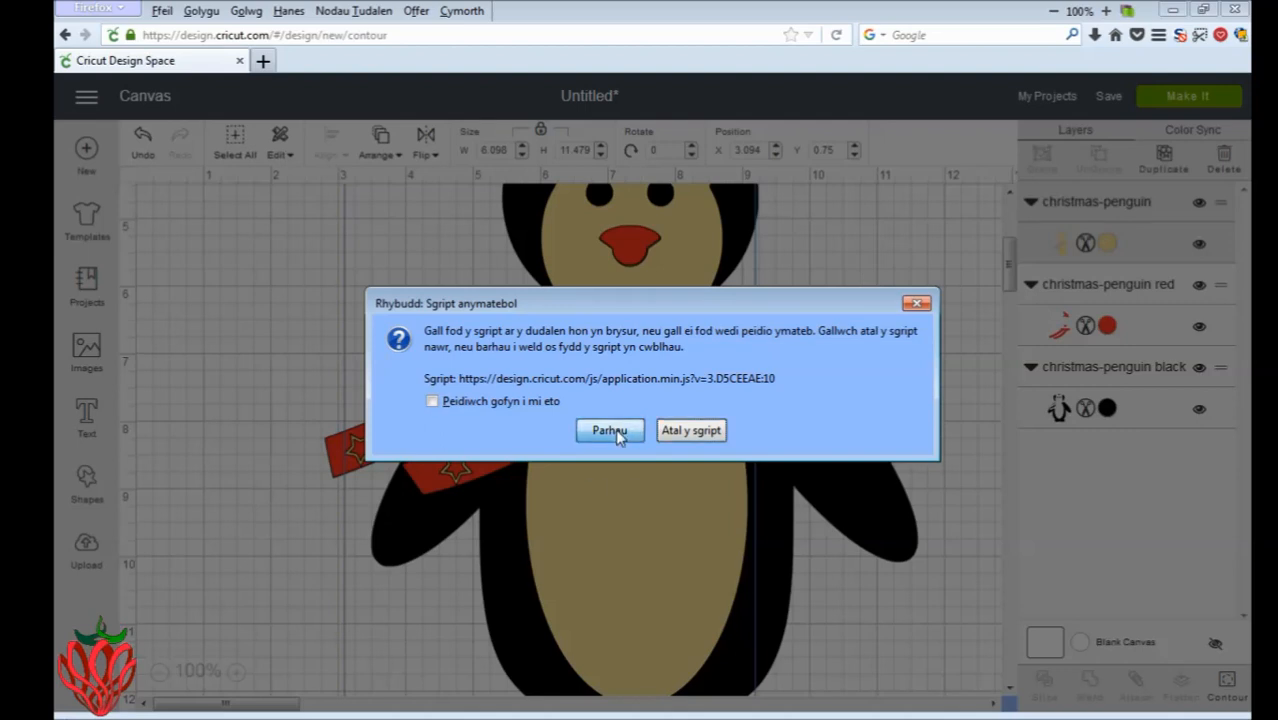
left_click(609, 430)
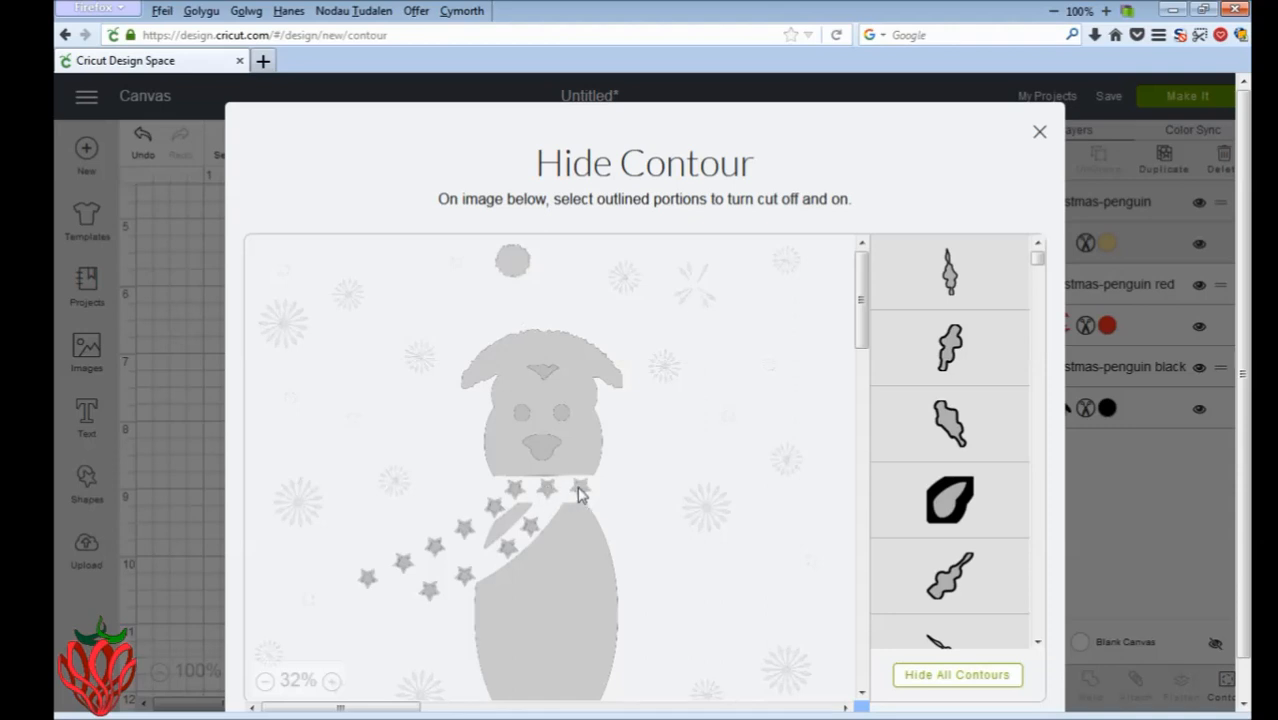
left_click(332, 682)
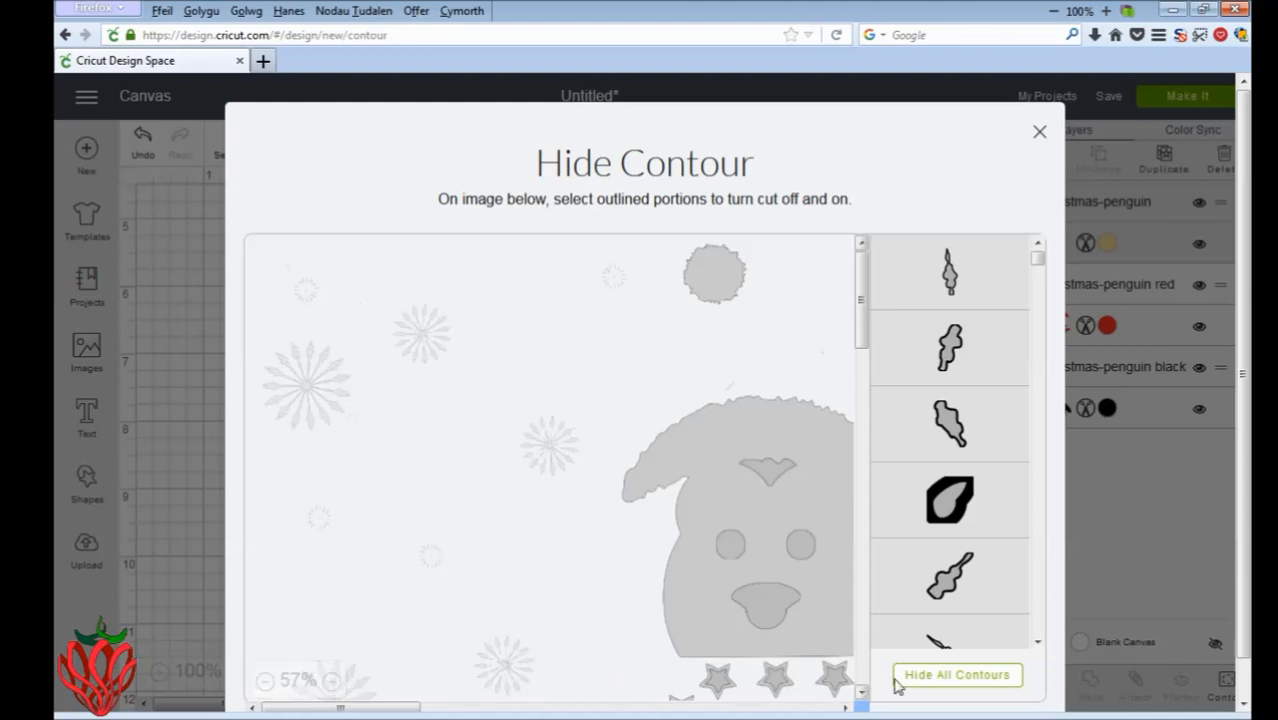
left_click(1040, 136)
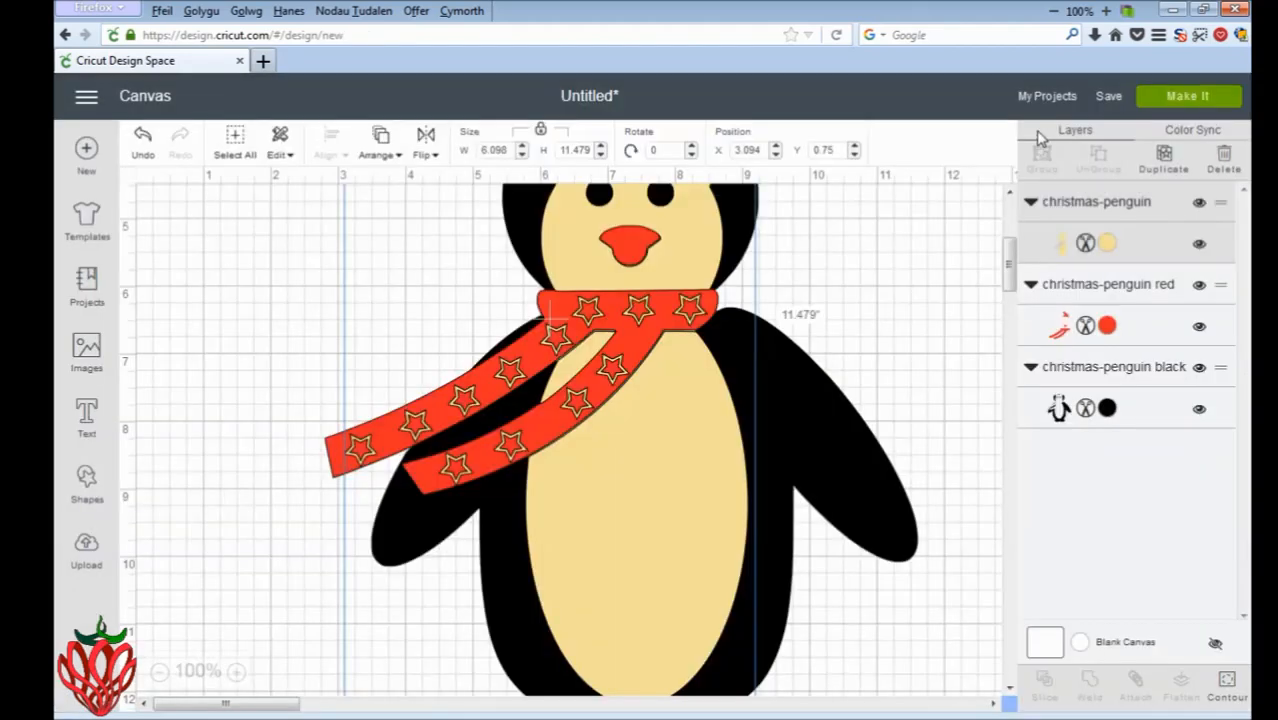
Step: Deselect the cream layer, check the whole penguin, and send the project to the mat preview for cutting
left_click(159, 672)
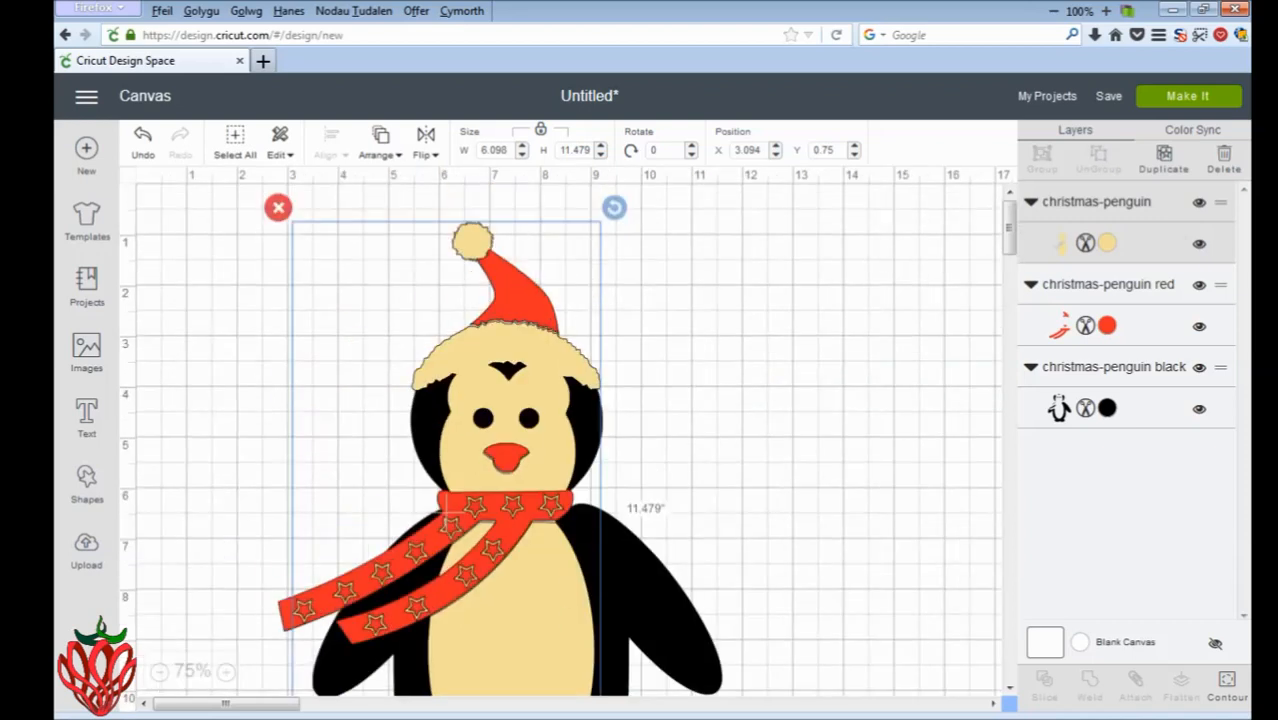
left_click(159, 673)
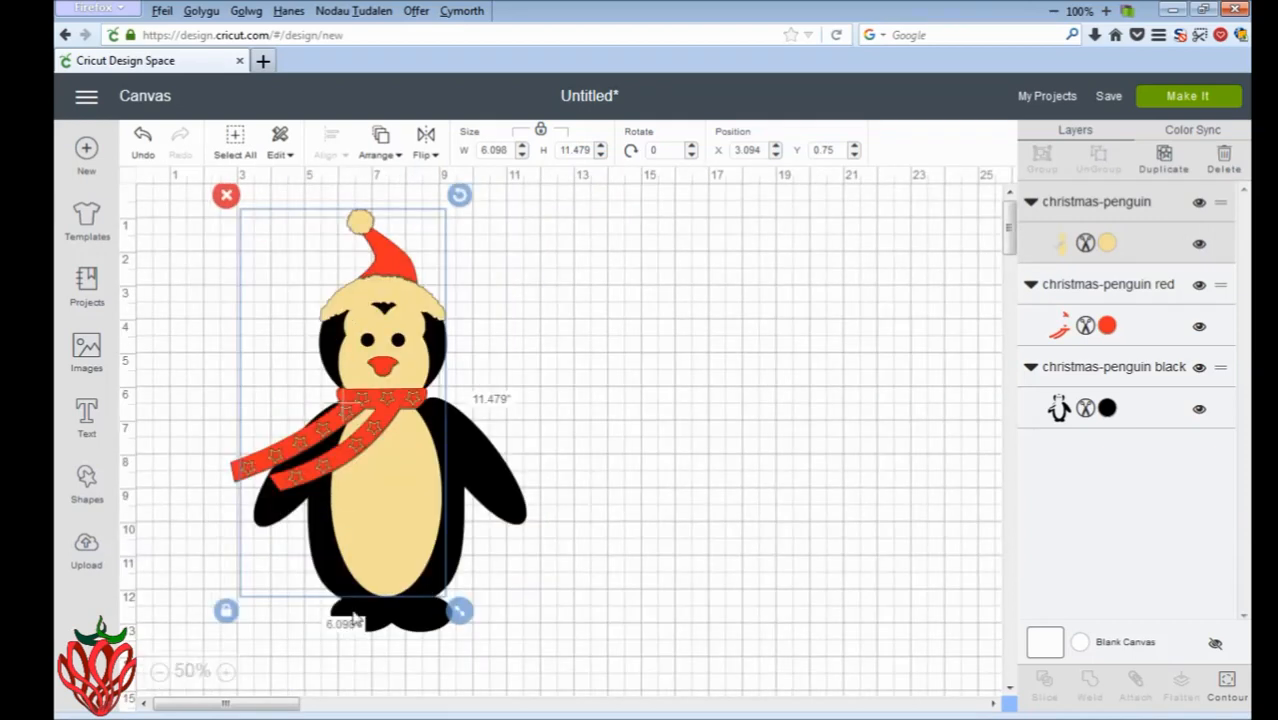
left_click(615, 591)
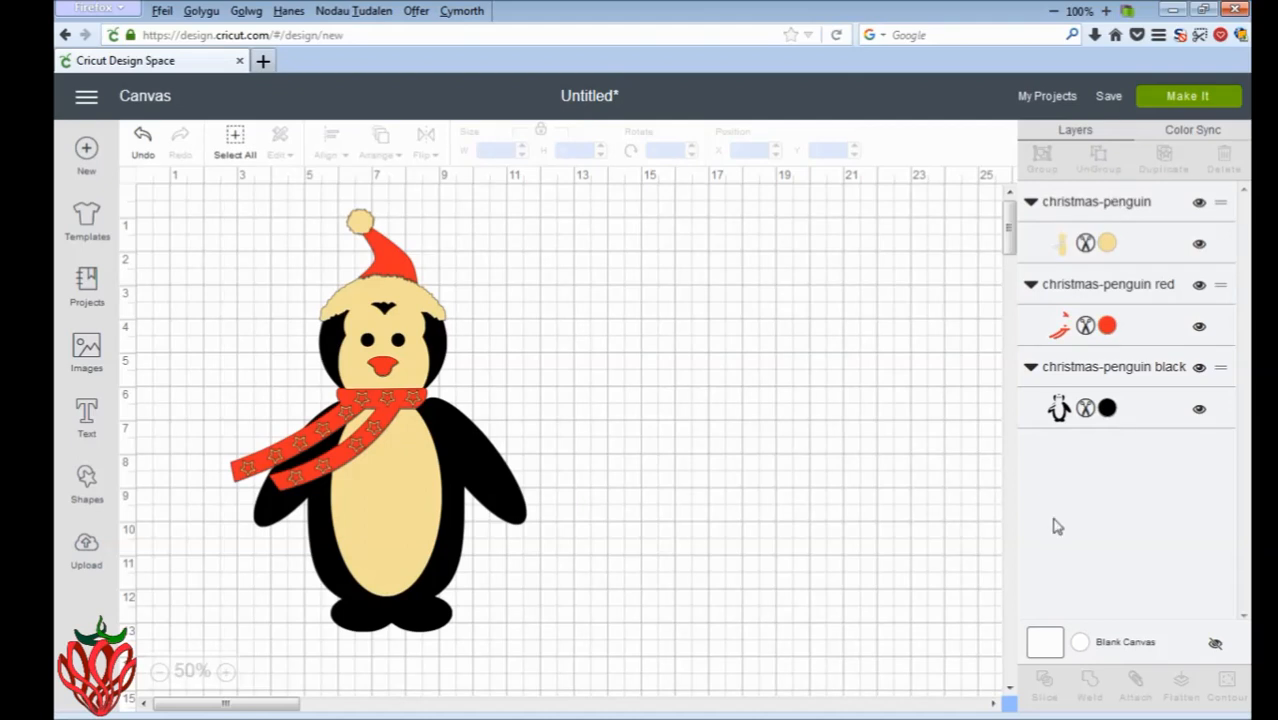
left_click(1195, 95)
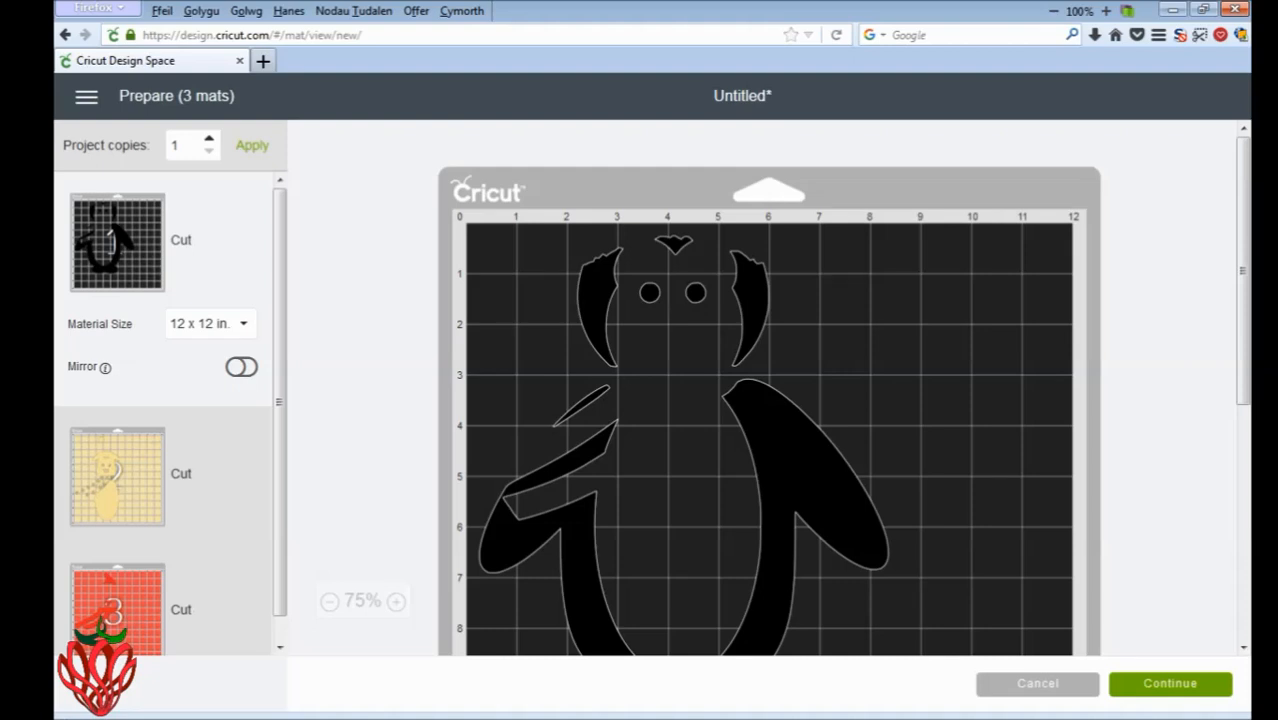
mouse_move(1245, 178)
left_mouse_down()
mouse_move(1247, 322)
mouse_move(1247, 176)
left_mouse_up()
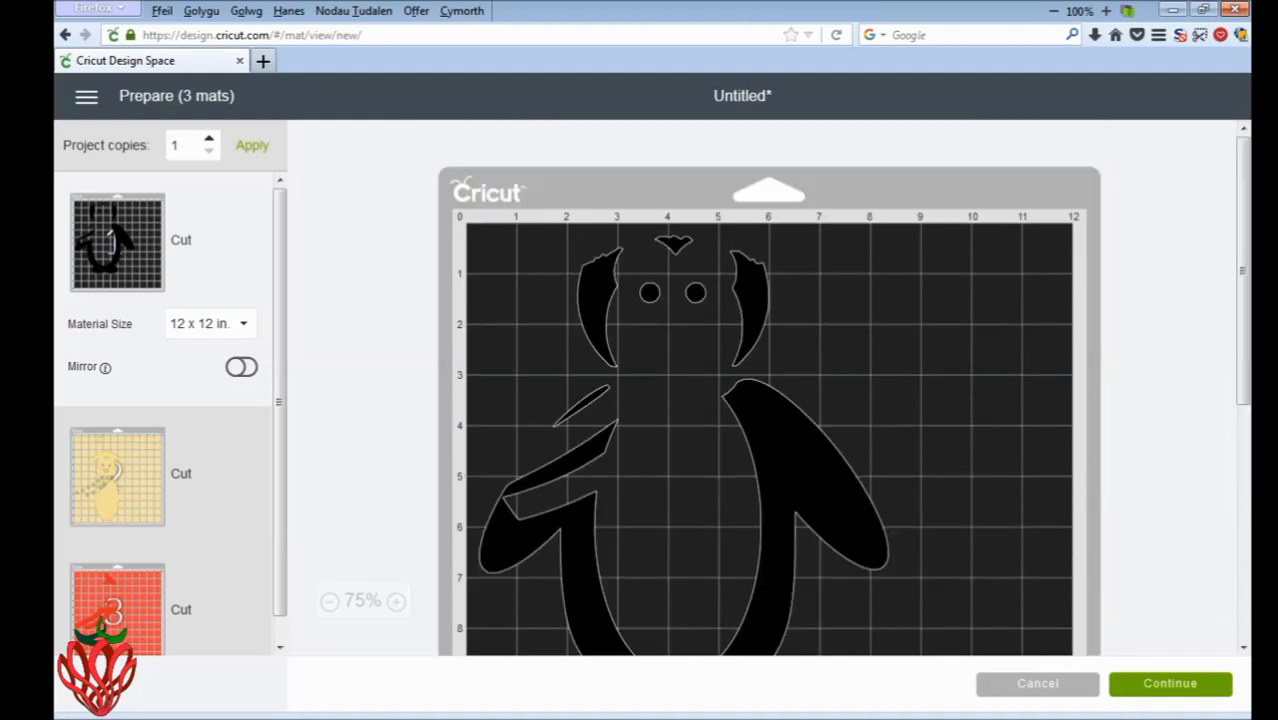